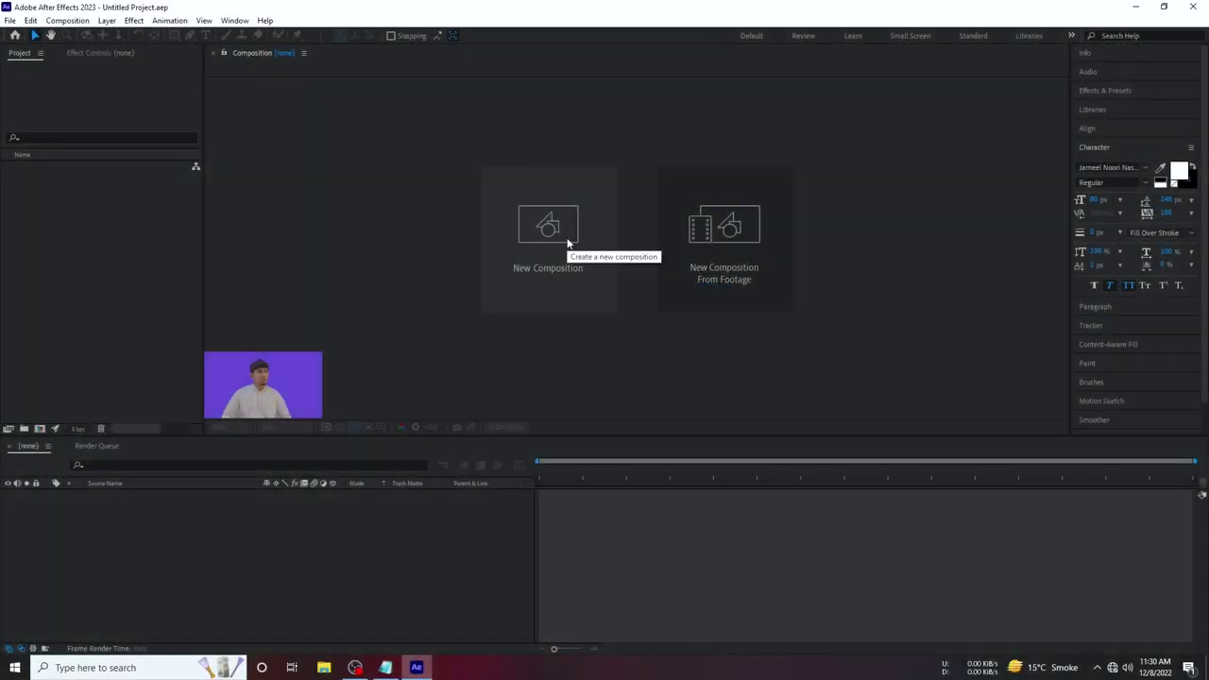
Create Comp 1 from the Social Media Portrait HD 1080x1920 30 fps preset, 0:00:10:00 long.
left_click(575, 236)
left_click(794, 242)
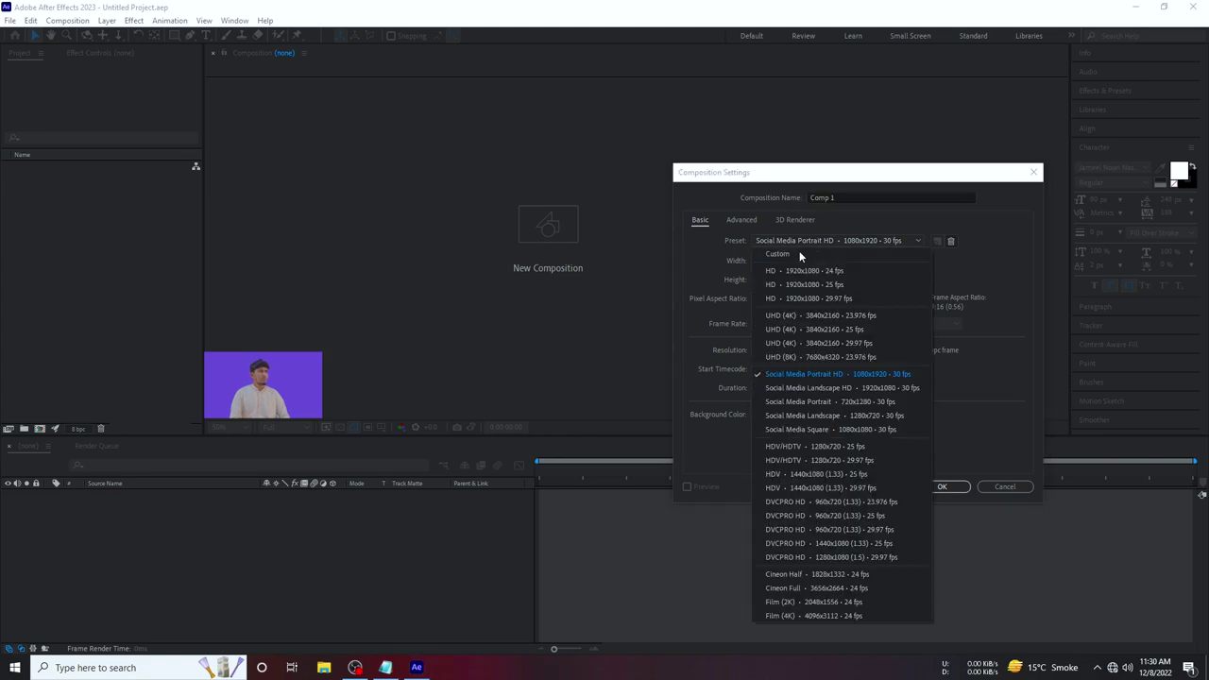
left_click(820, 375)
left_click(775, 387)
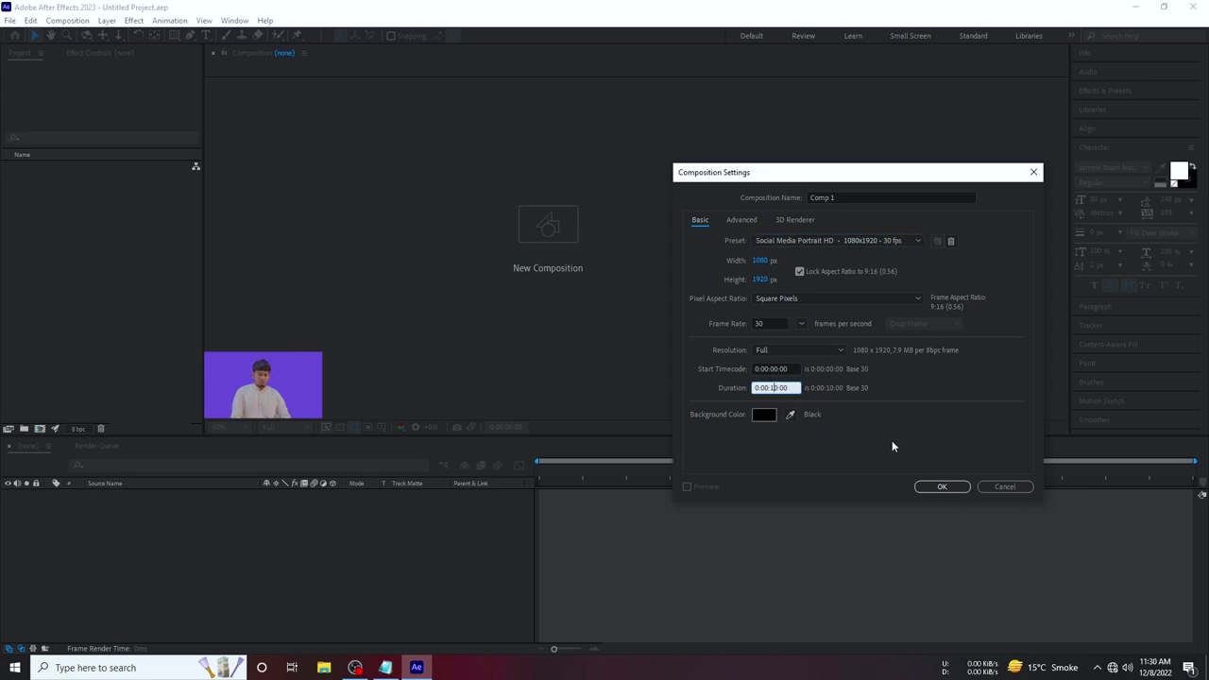
left_click(946, 489)
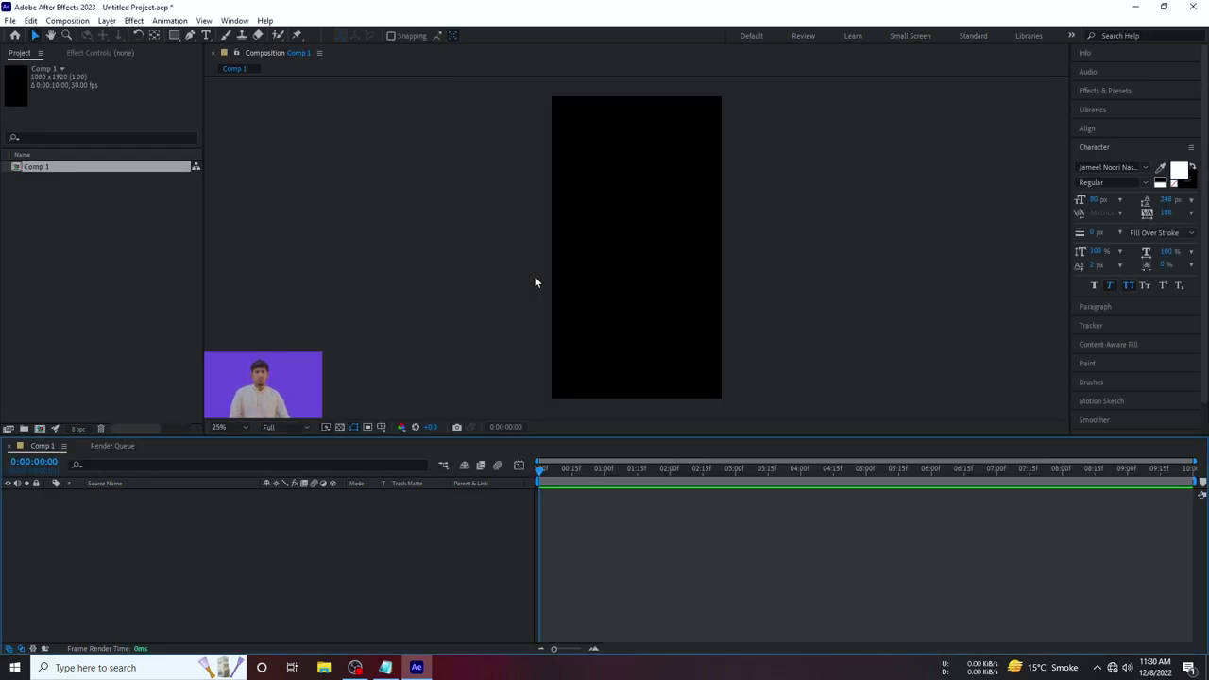
Copy the first Urdu line from Notepad and paste it into a new text layer.
key("alt+Tab")
left_click_drag(62, 128, 192, 128)
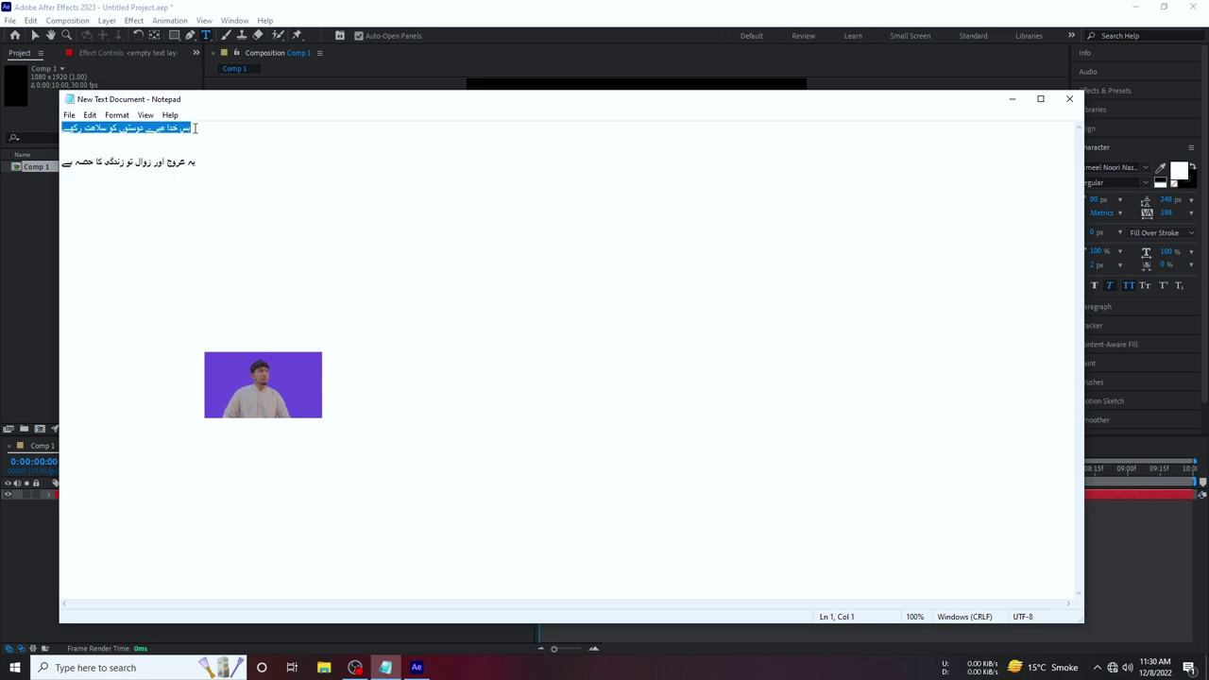
key("ctrl+c")
key("alt+Tab")
key("ctrl+v")
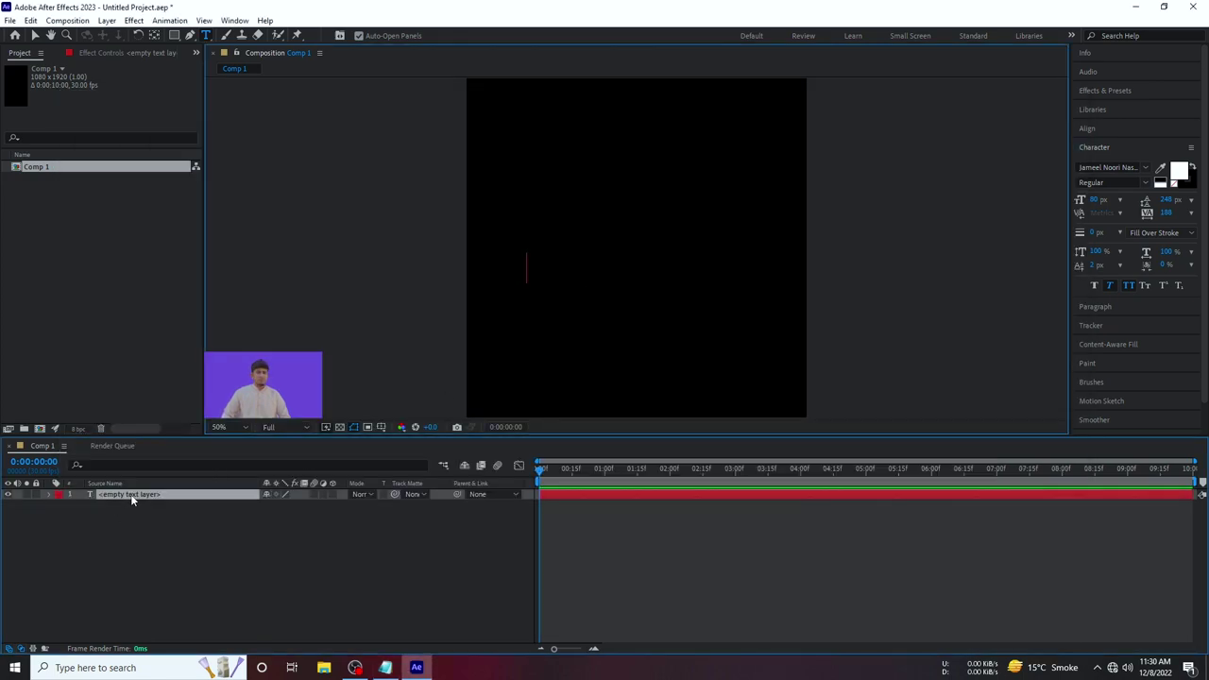
left_click(189, 519)
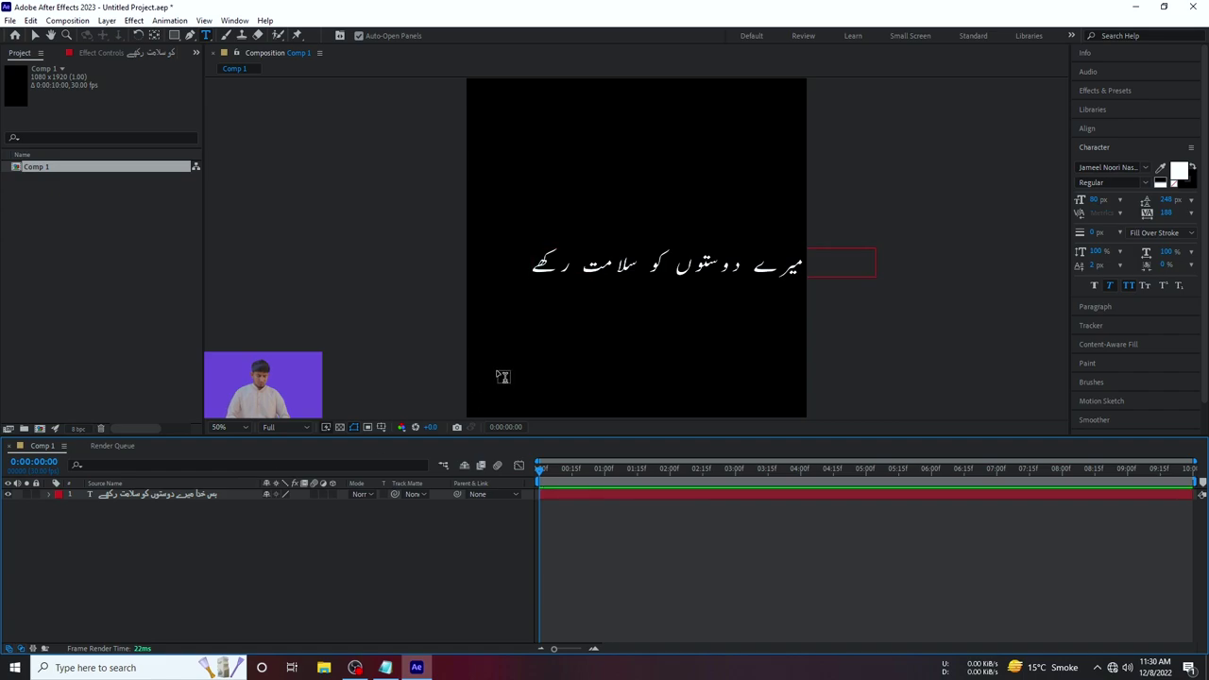
Shrink the Urdu line to 69 px and reposition it to fit across the frame.
key("v")
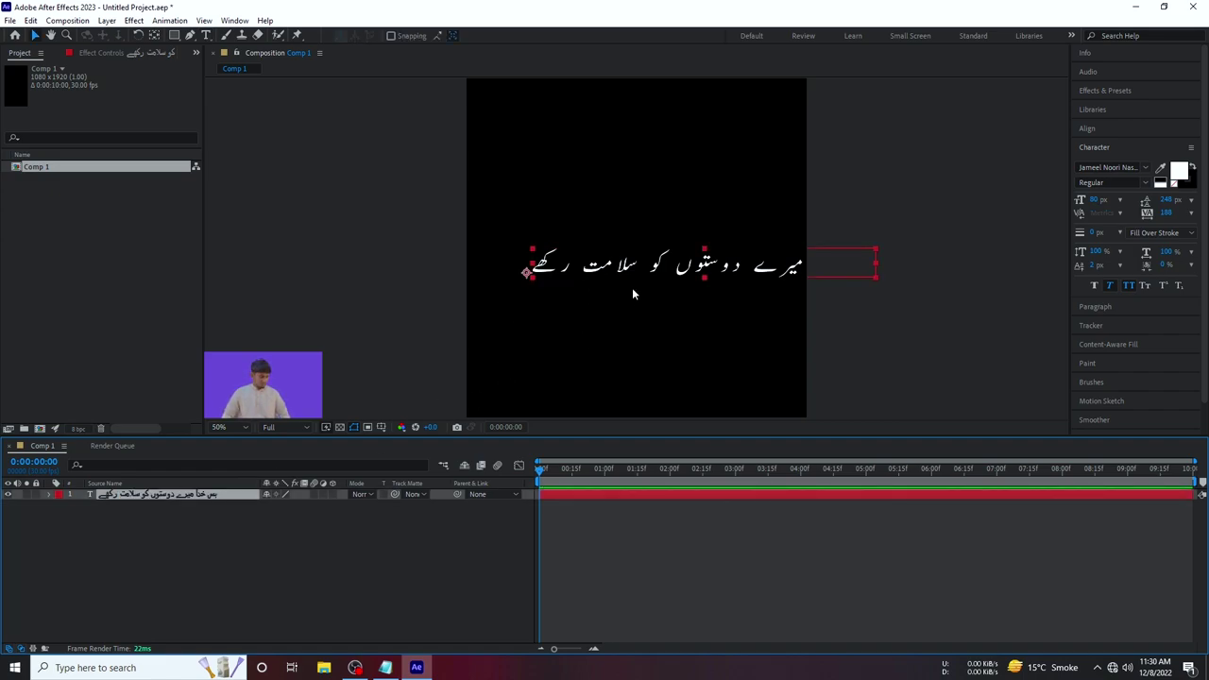
left_click(584, 264)
left_click_drag(583, 264, 539, 265)
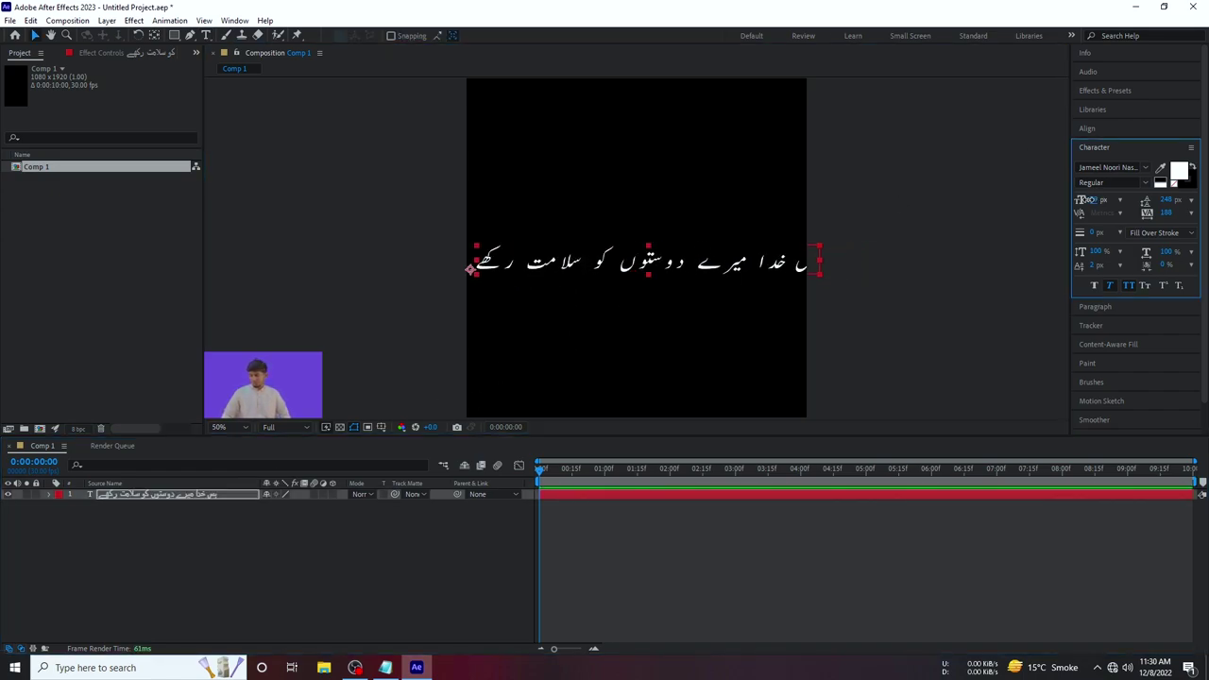
left_click_drag(1096, 200, 1081, 199)
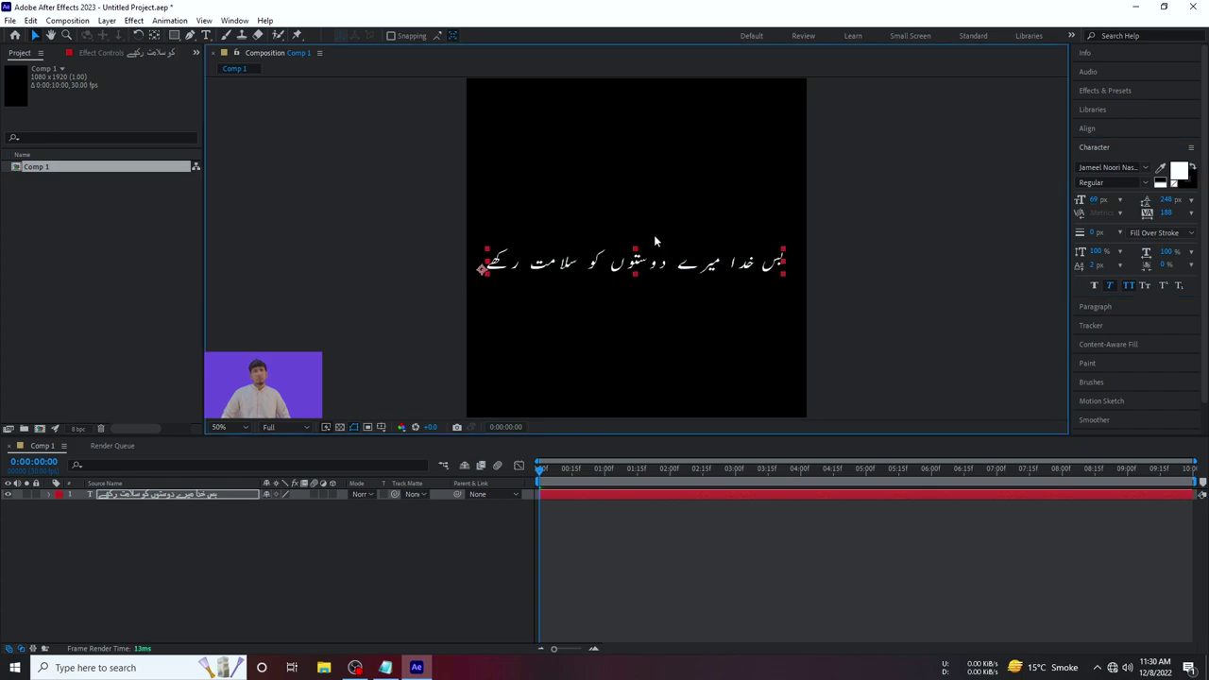
scroll(654, 241, "down", 2)
left_click_drag(656, 256, 655, 250)
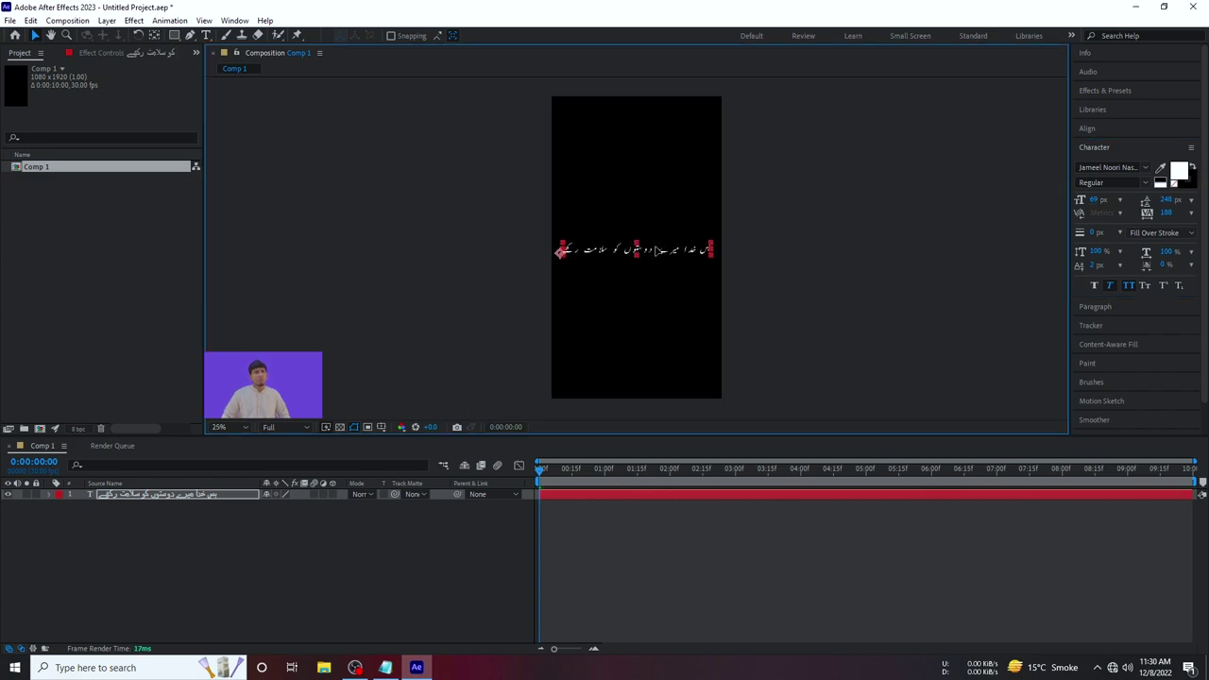
scroll(655, 258, "up", 1)
scroll(655, 258, "up", 1)
scroll(659, 257, "down", 1)
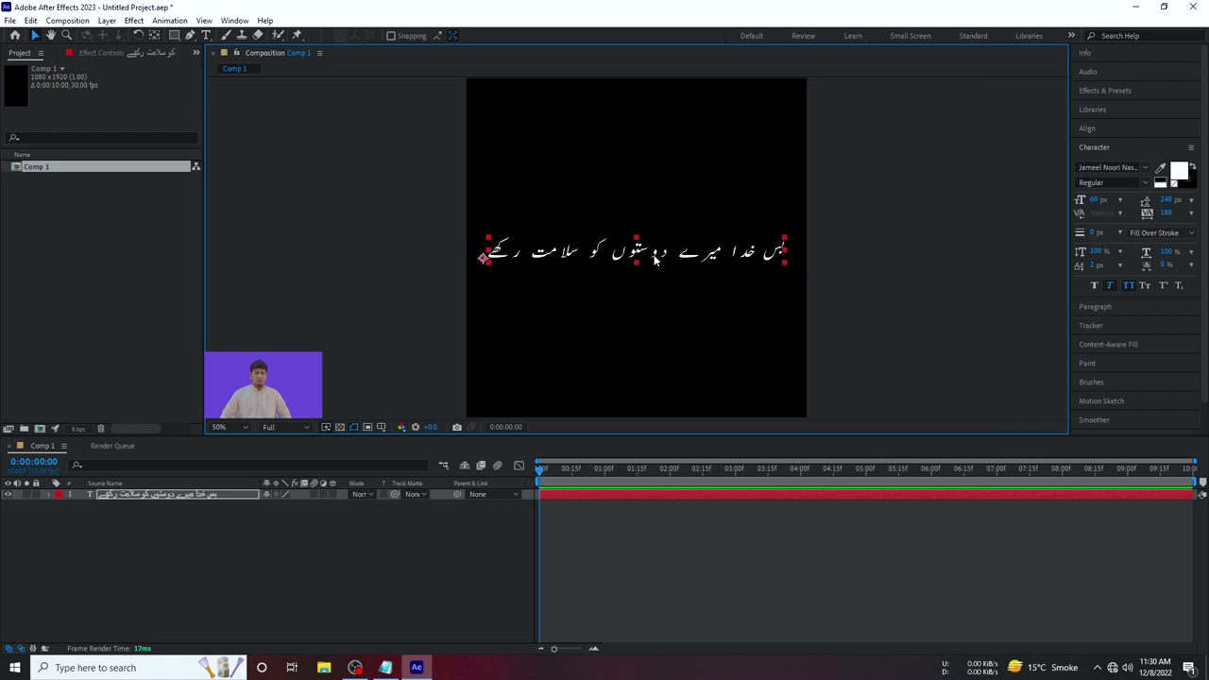
Import the footage and audio files into the Project panel.
key("slash")
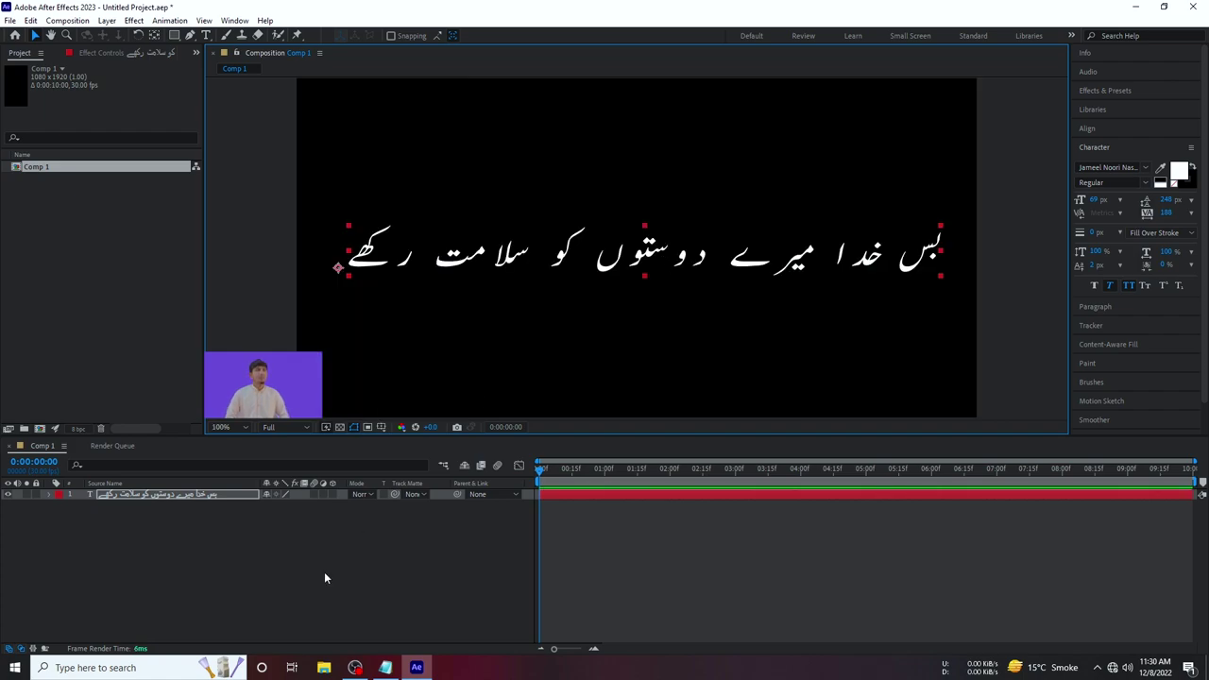
left_click(368, 529)
left_click_drag(212, 259, 148, 293)
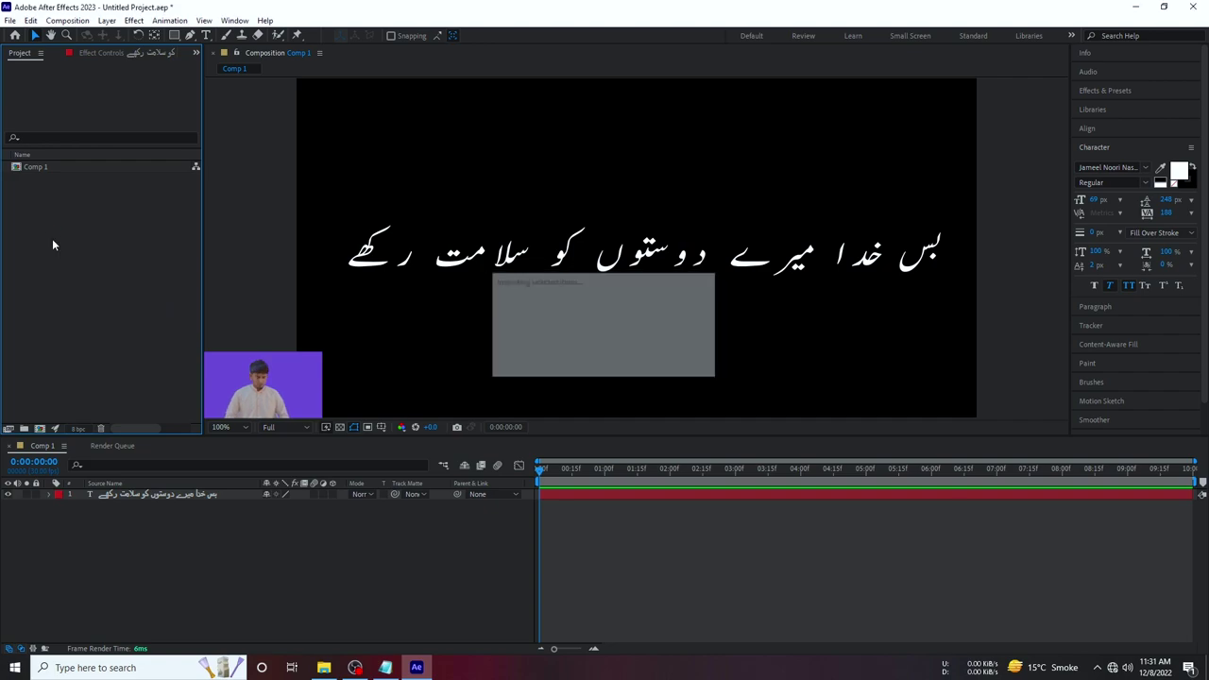
Add first.mp4 to the composition beneath the Urdu text layer.
left_click(56, 267)
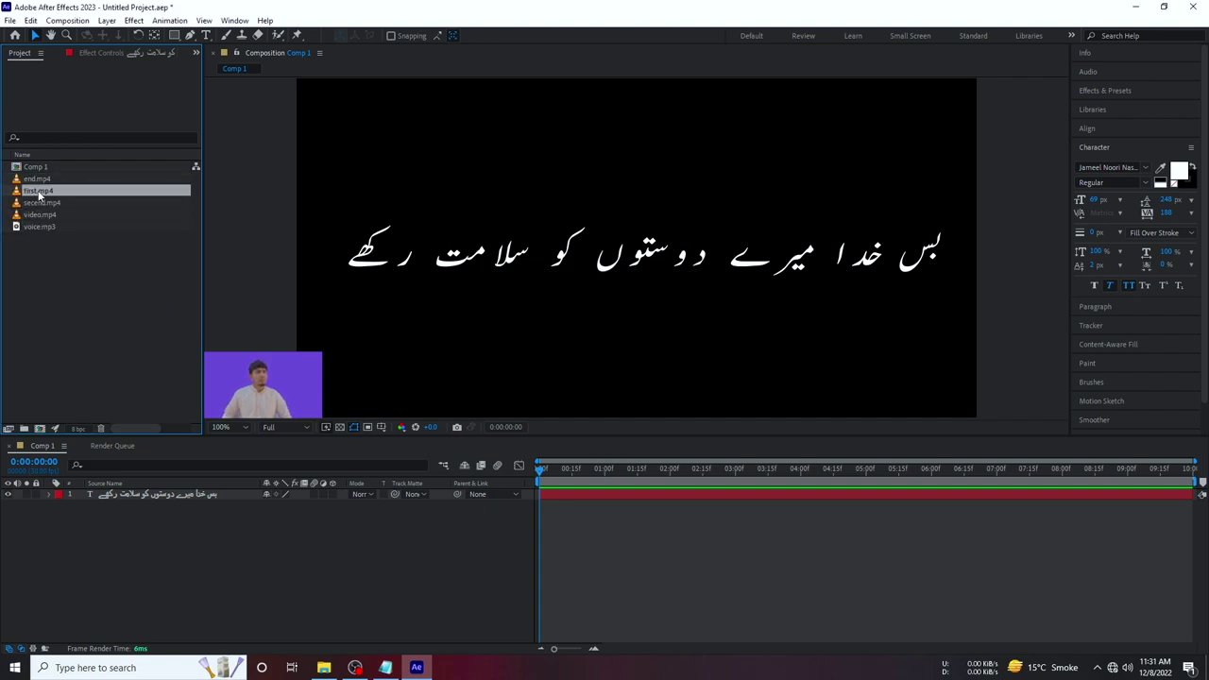
left_click_drag(38, 192, 154, 561)
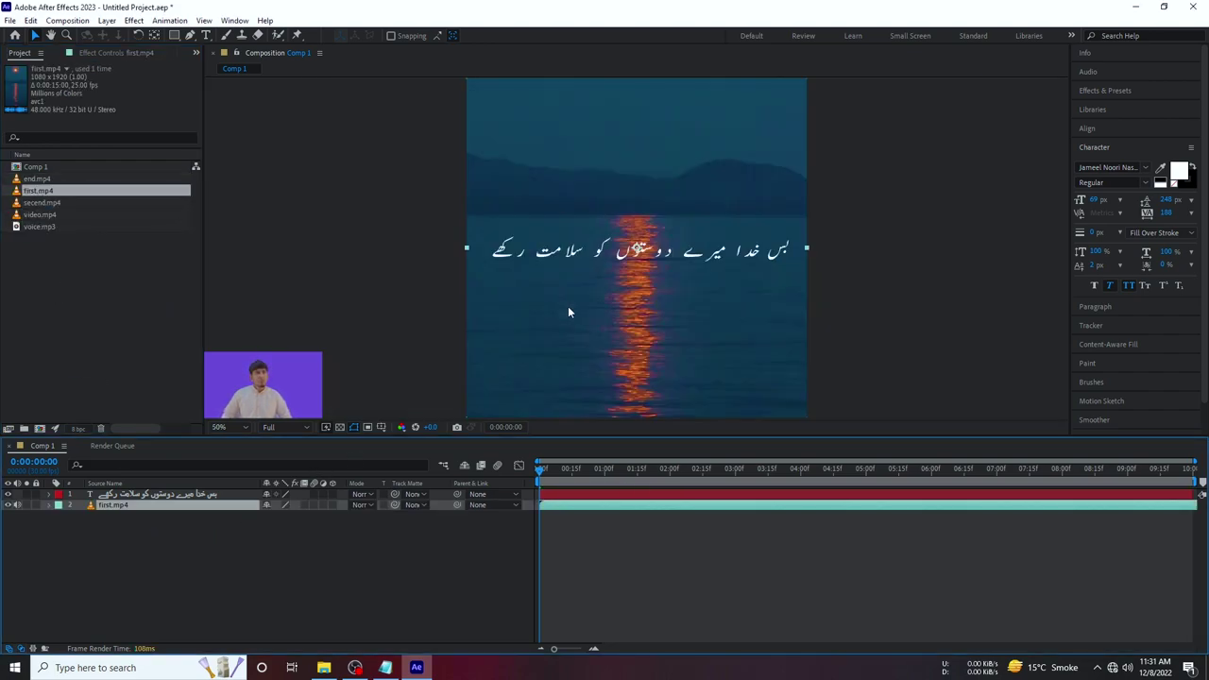
key("comma")
key("comma")
key("comma")
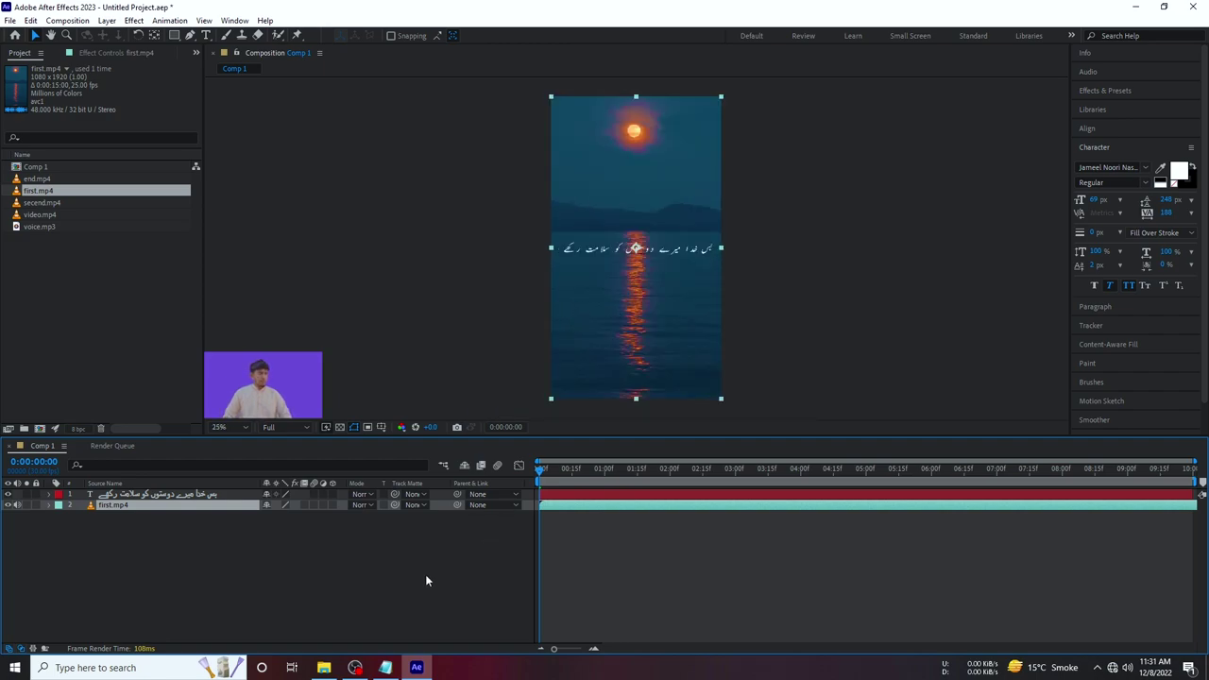
left_click(387, 570)
Set the first.mp4 layer's Opacity to 50% to dim the footage.
left_click(127, 504)
key("t")
left_click_drag(268, 518, 227, 516)
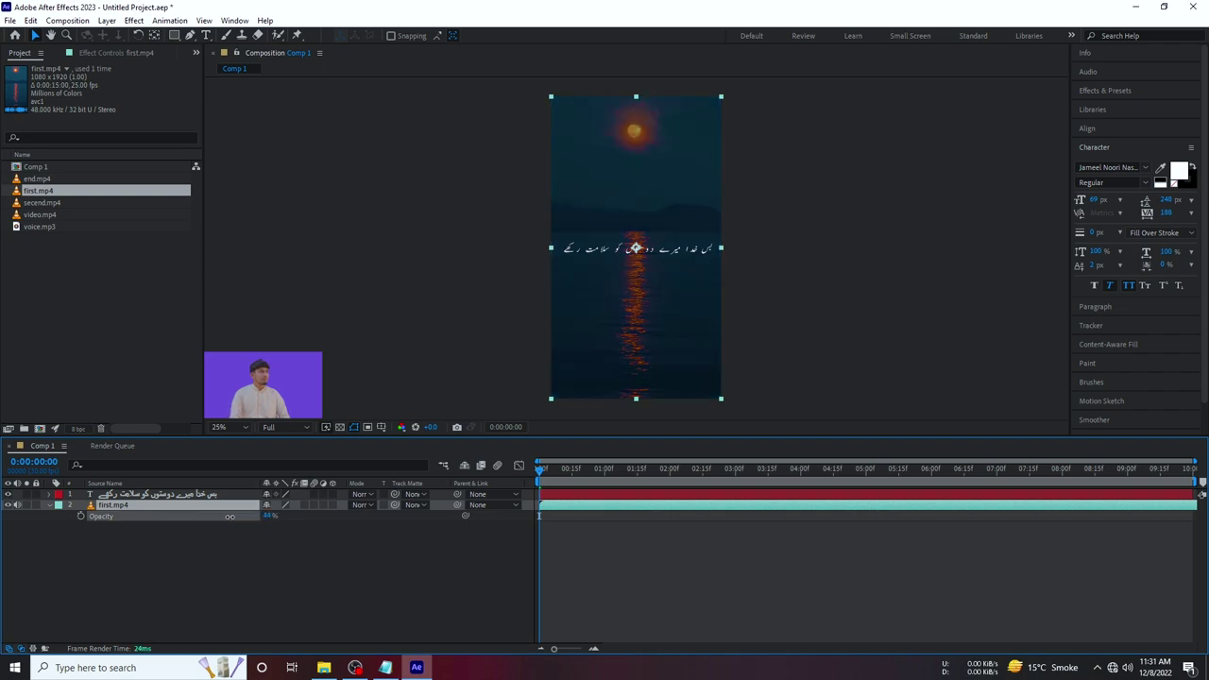
left_click(402, 566)
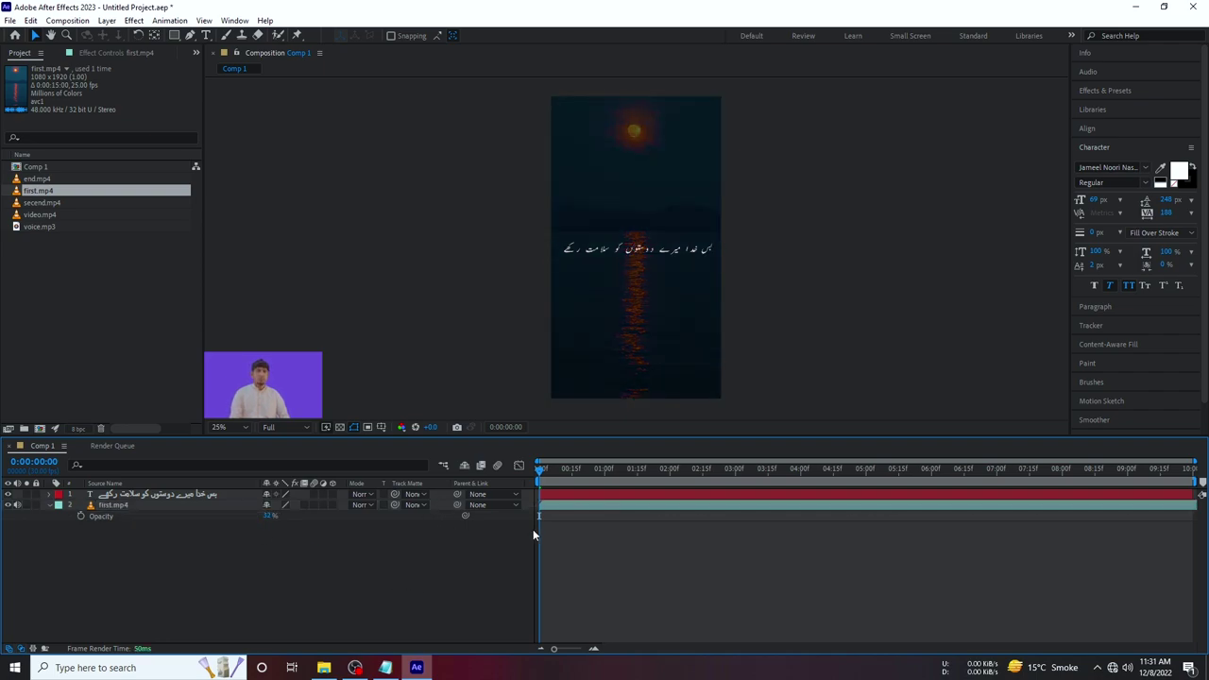
left_click(453, 558)
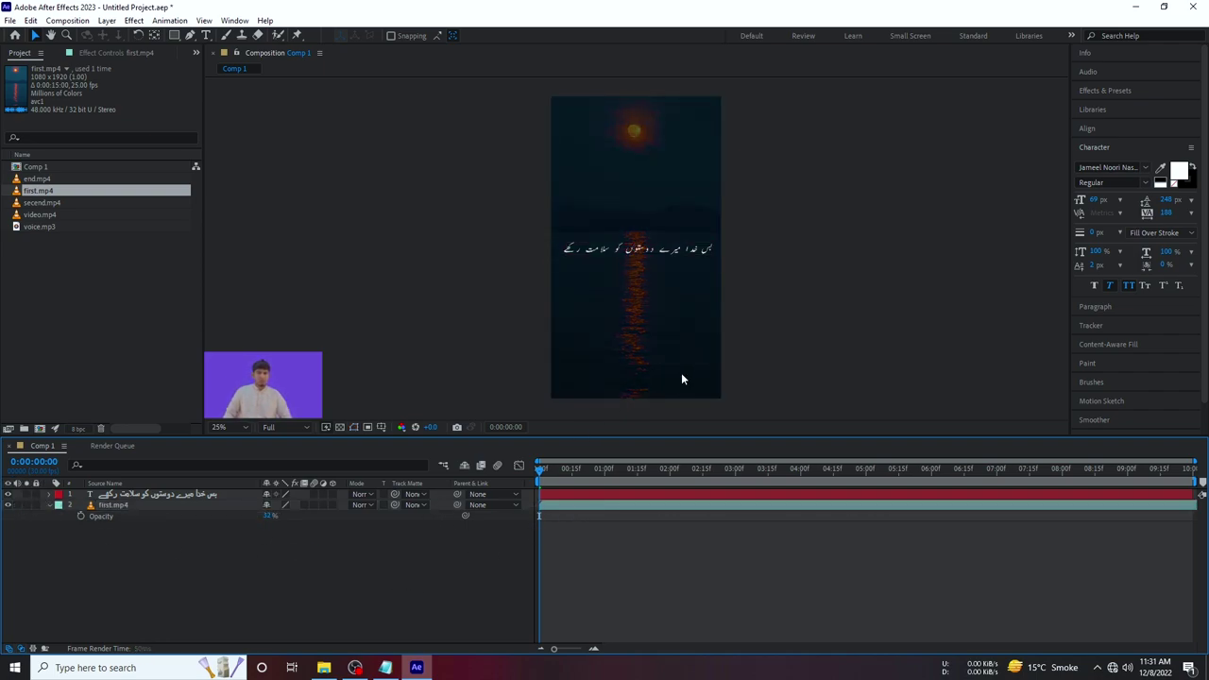
key("period")
key("period")
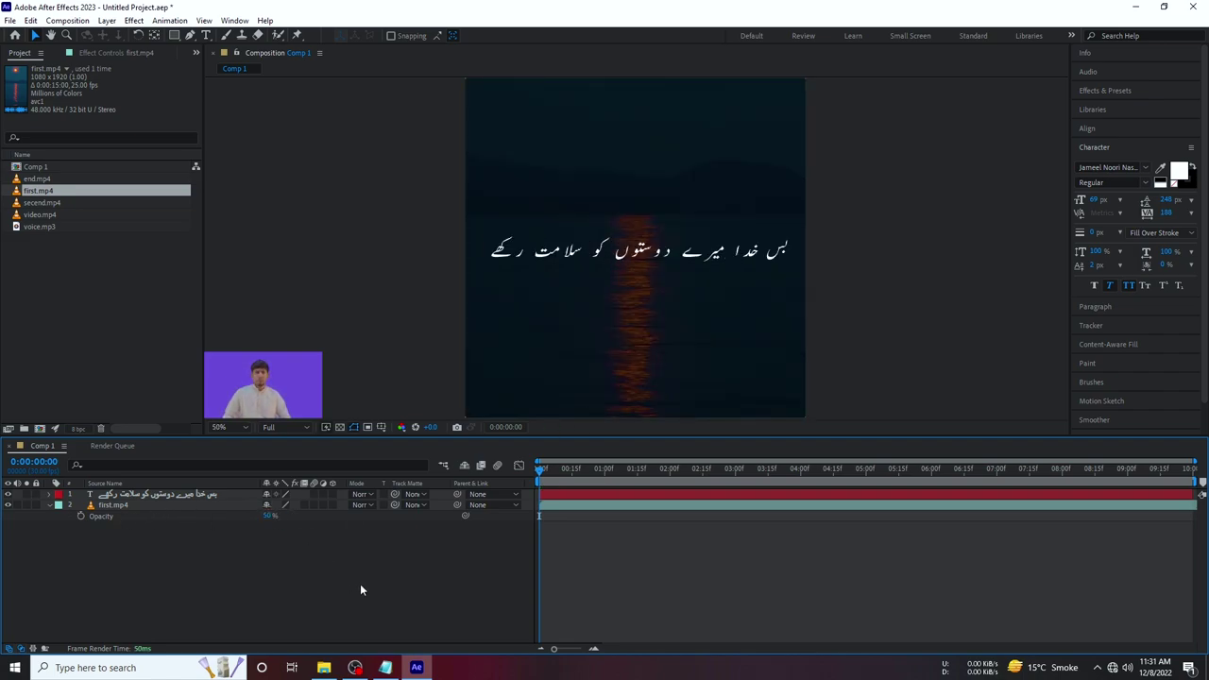
key("Return")
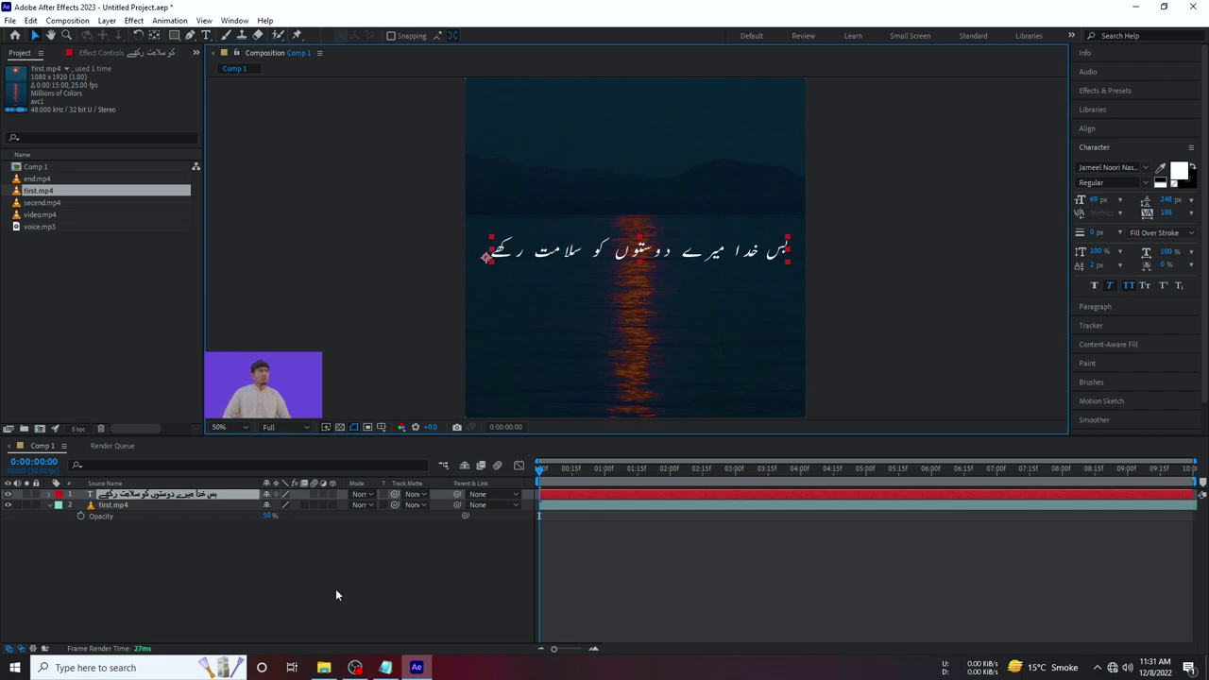
Give the Urdu text a 3 px Fill Over Stroke outline in the Character panel.
left_click(1176, 185)
left_click(1176, 185)
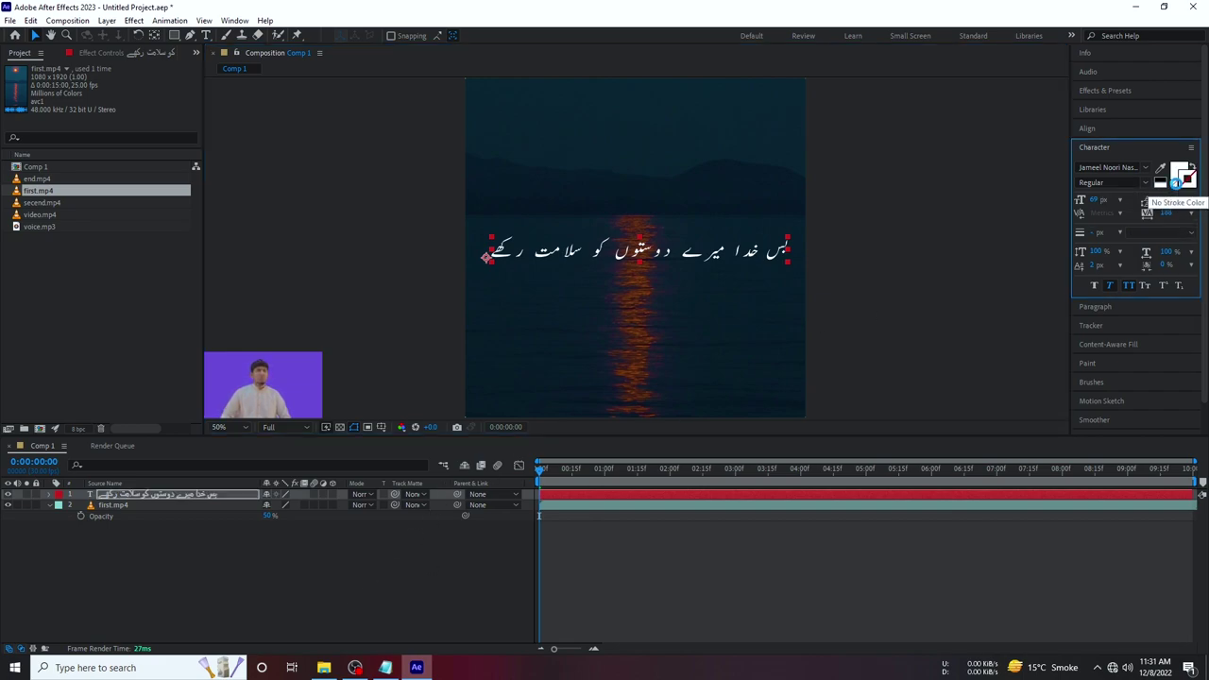
left_click(1180, 176)
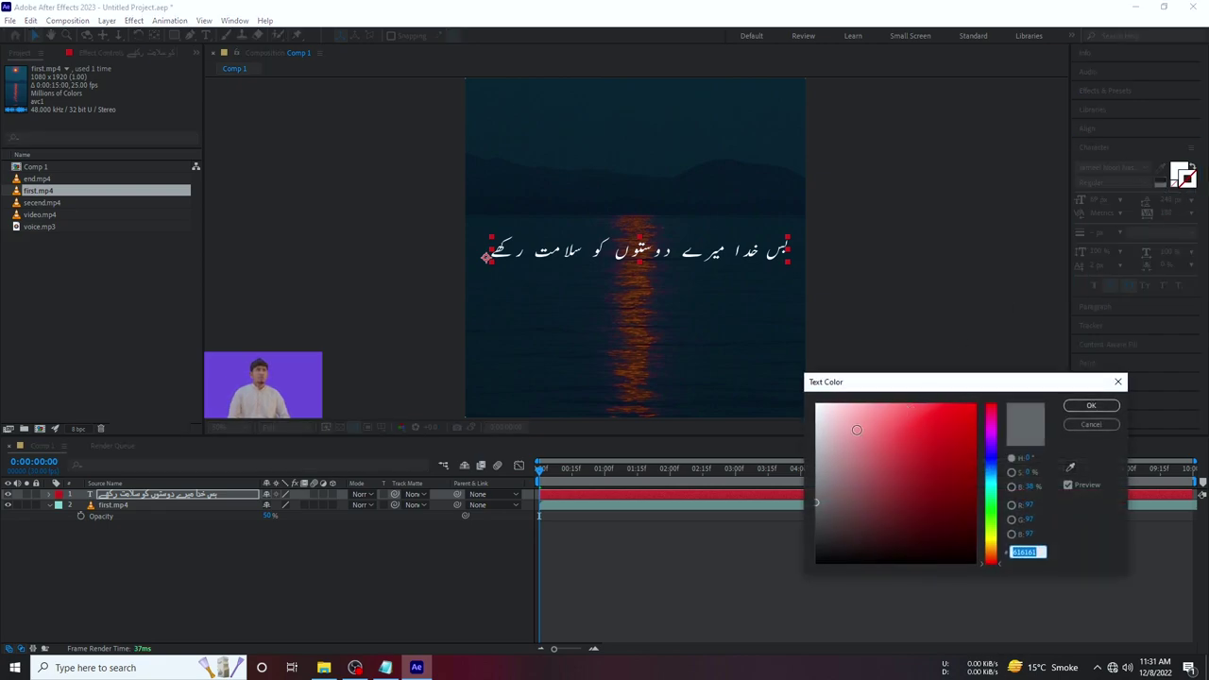
left_click(1090, 407)
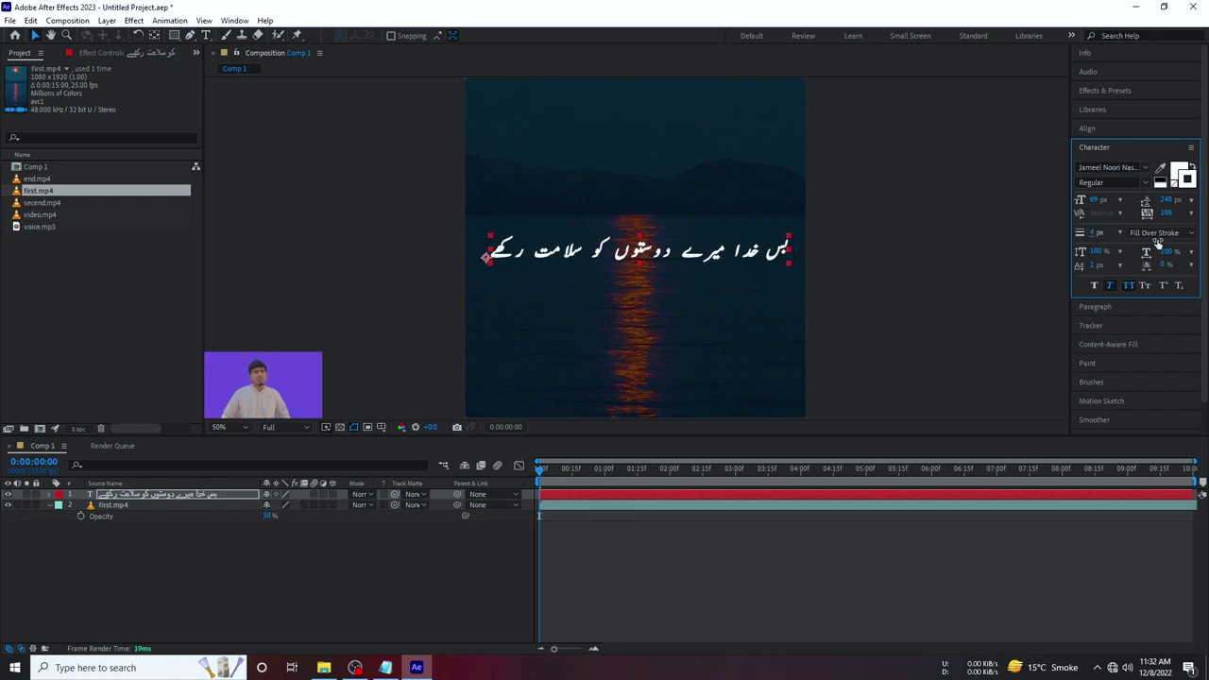
left_click(1181, 178)
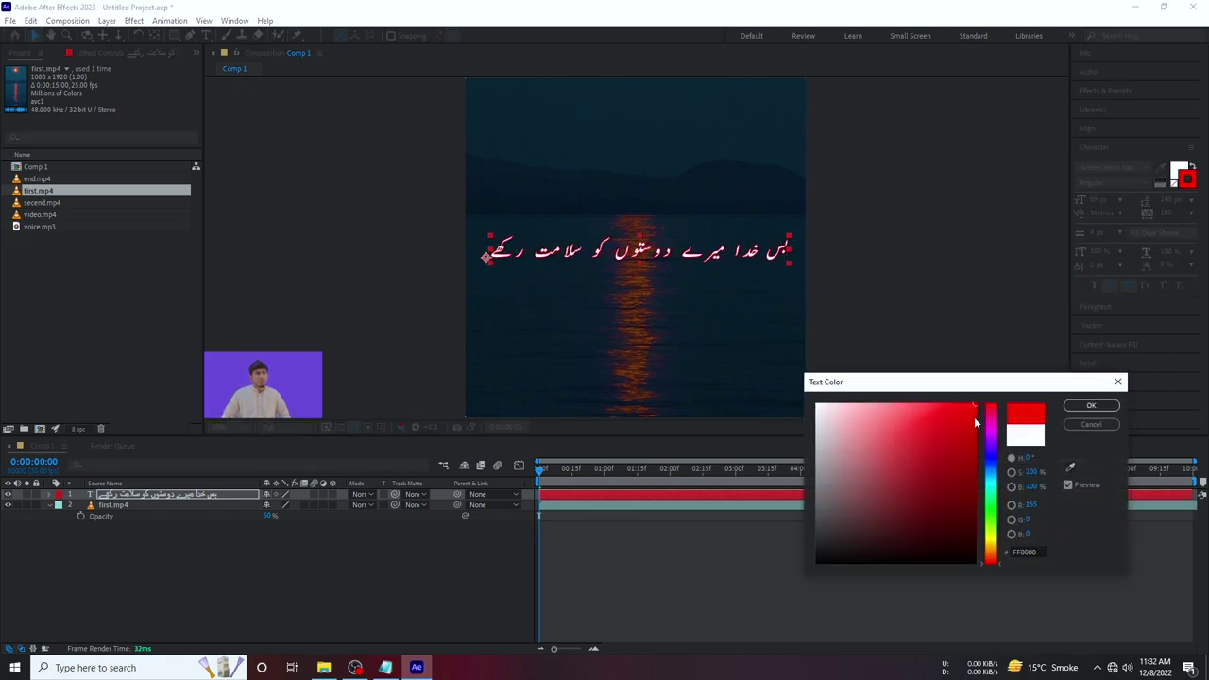
left_click(1094, 407)
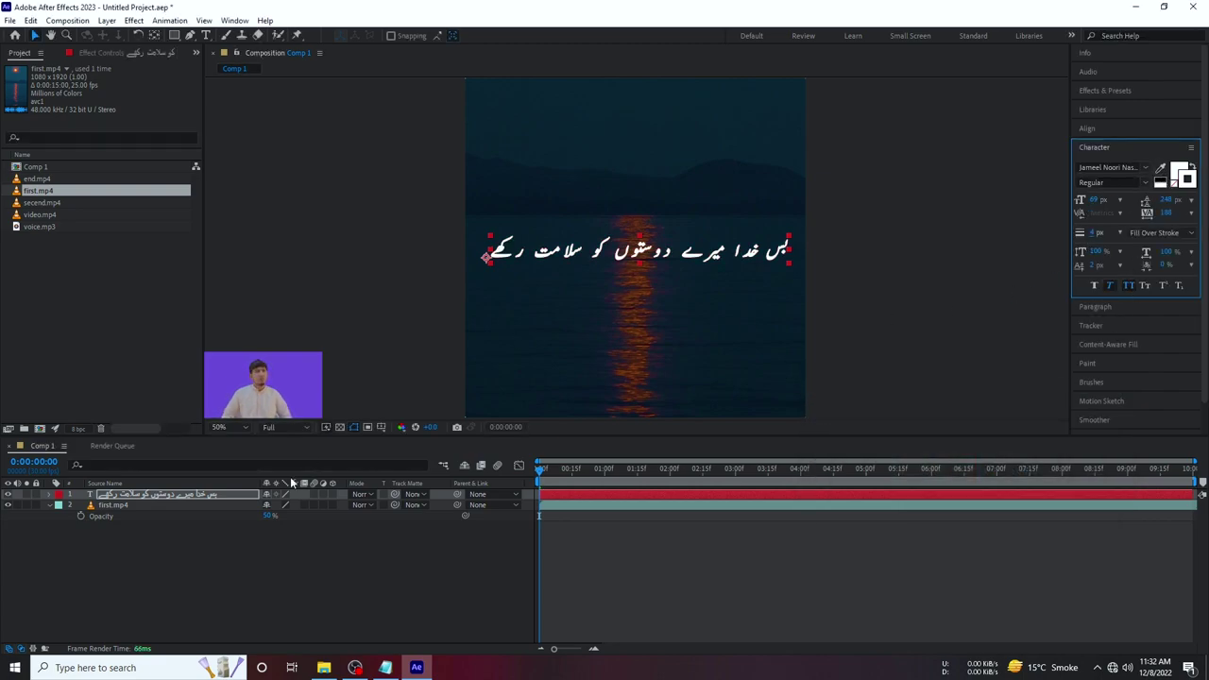
left_click(356, 588)
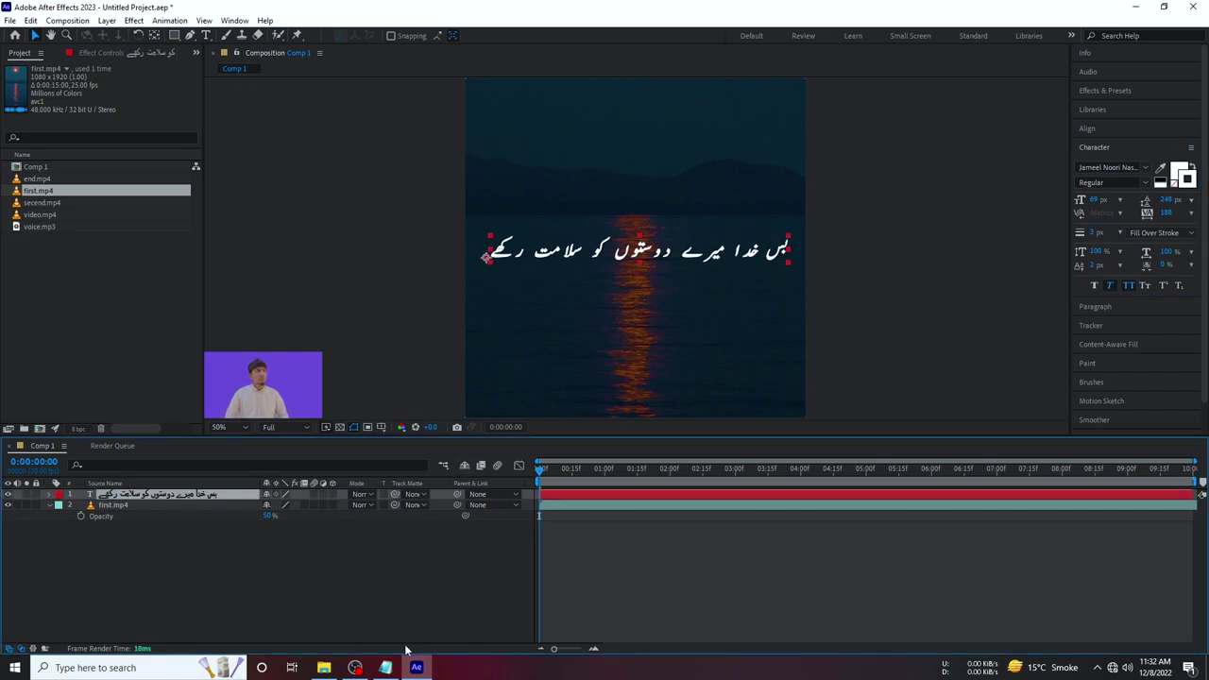
left_click(412, 616)
left_click(195, 502)
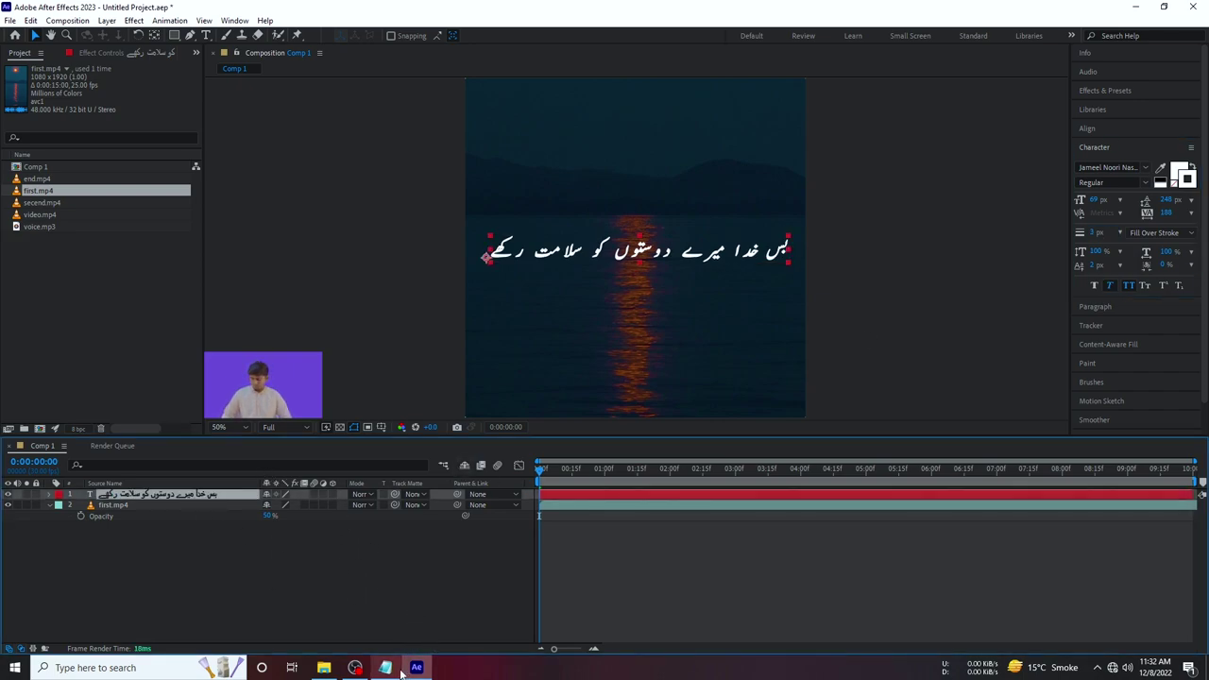
Add voice.mp3 to the composition as an audio layer.
left_click(40, 245)
left_click_drag(39, 228, 72, 564)
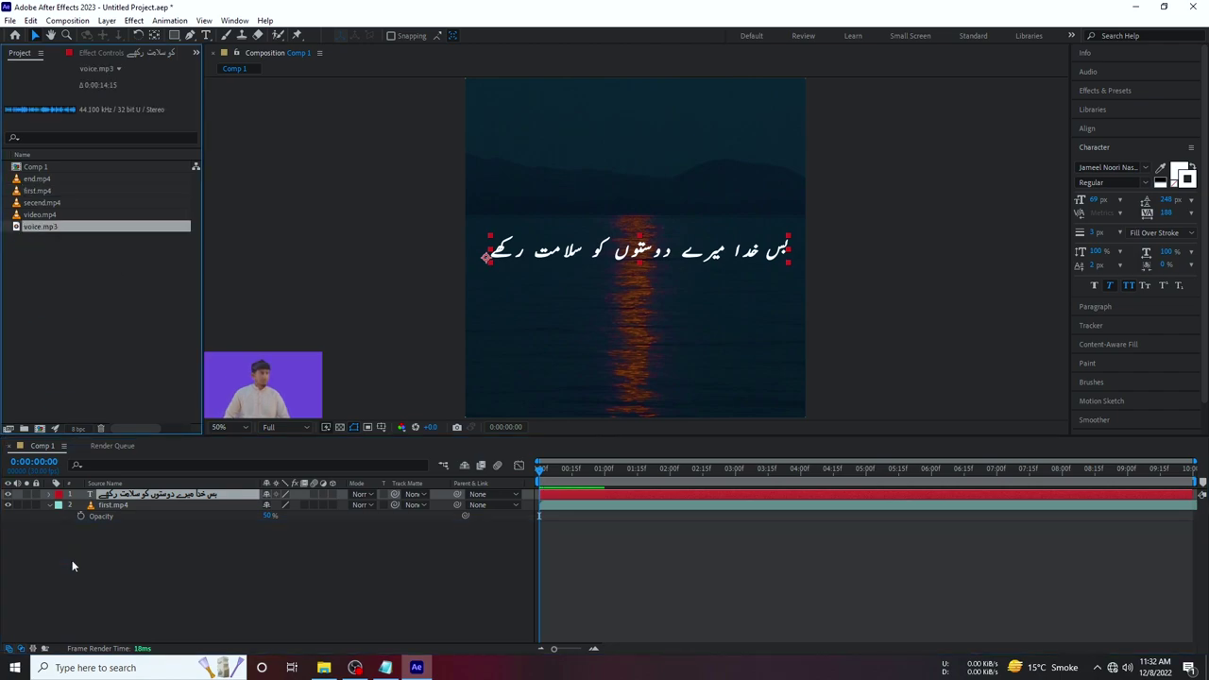
left_click(49, 505)
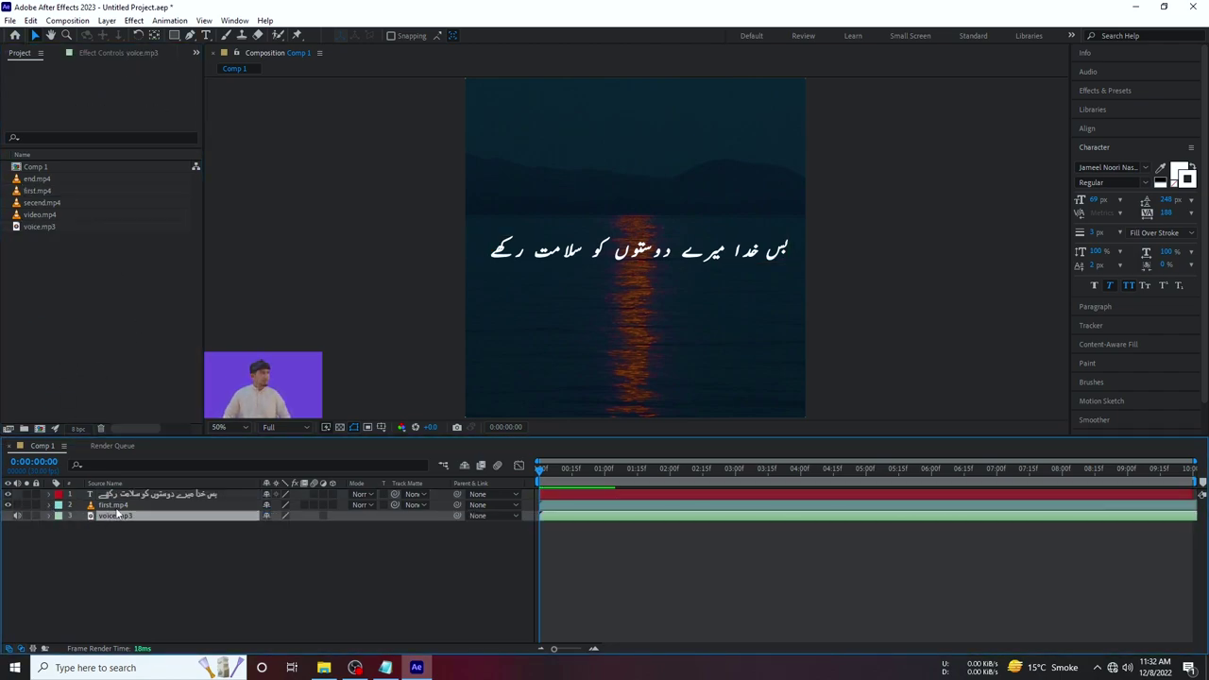
left_click(113, 504)
left_click(141, 548)
Copy the second Urdu line, یہ عروج اور زوال تو زندگی کا حصہ ہے, from Notepad.
left_click(387, 672)
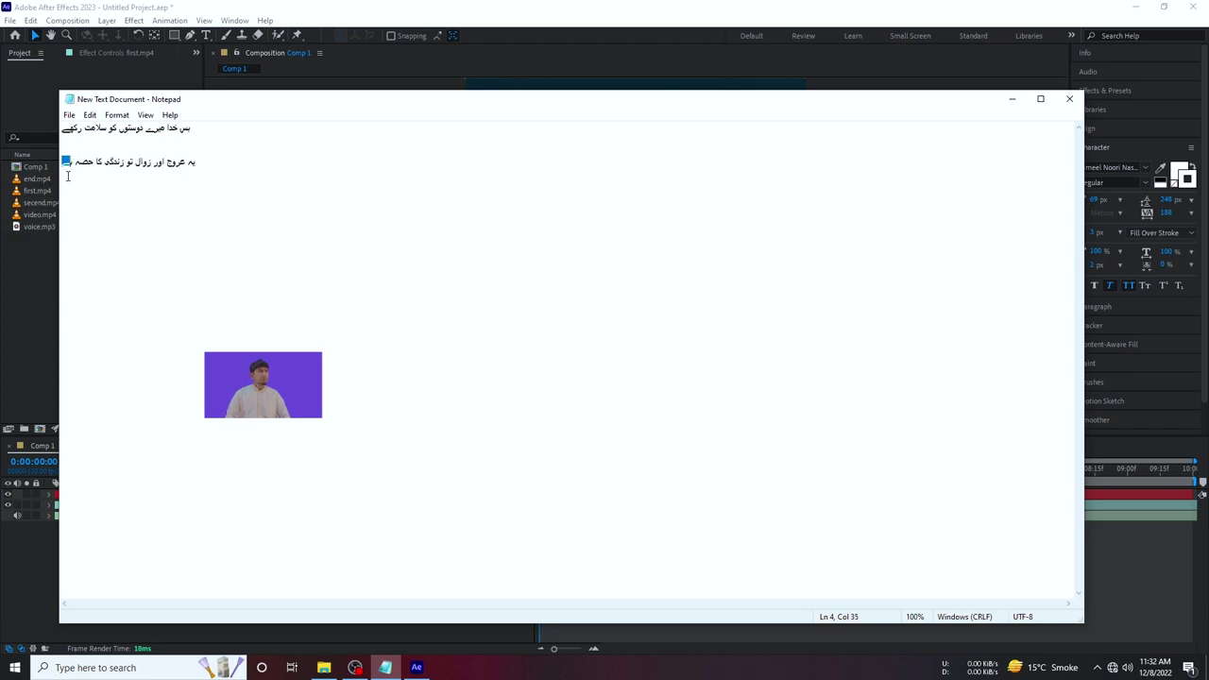
left_click_drag(73, 163, 195, 163)
right_click(196, 163)
left_click(226, 202)
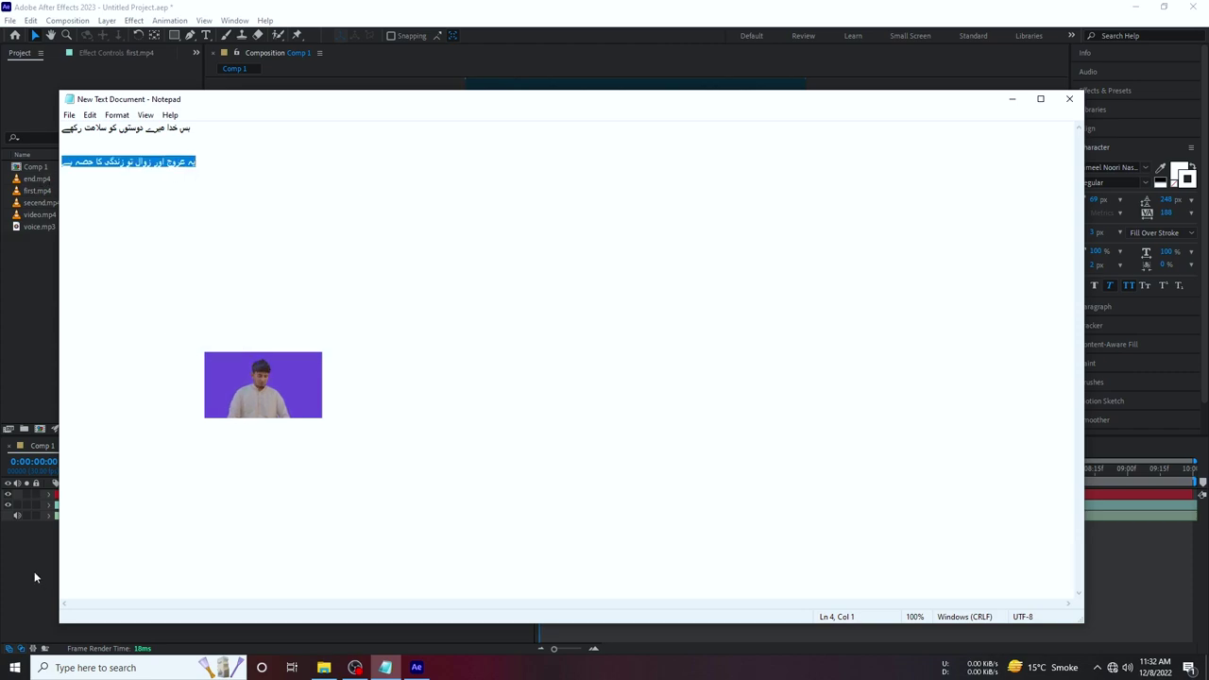
left_click(34, 571)
Duplicate the Urdu text layer, move it below the first, and paste in the second line.
left_click(167, 499)
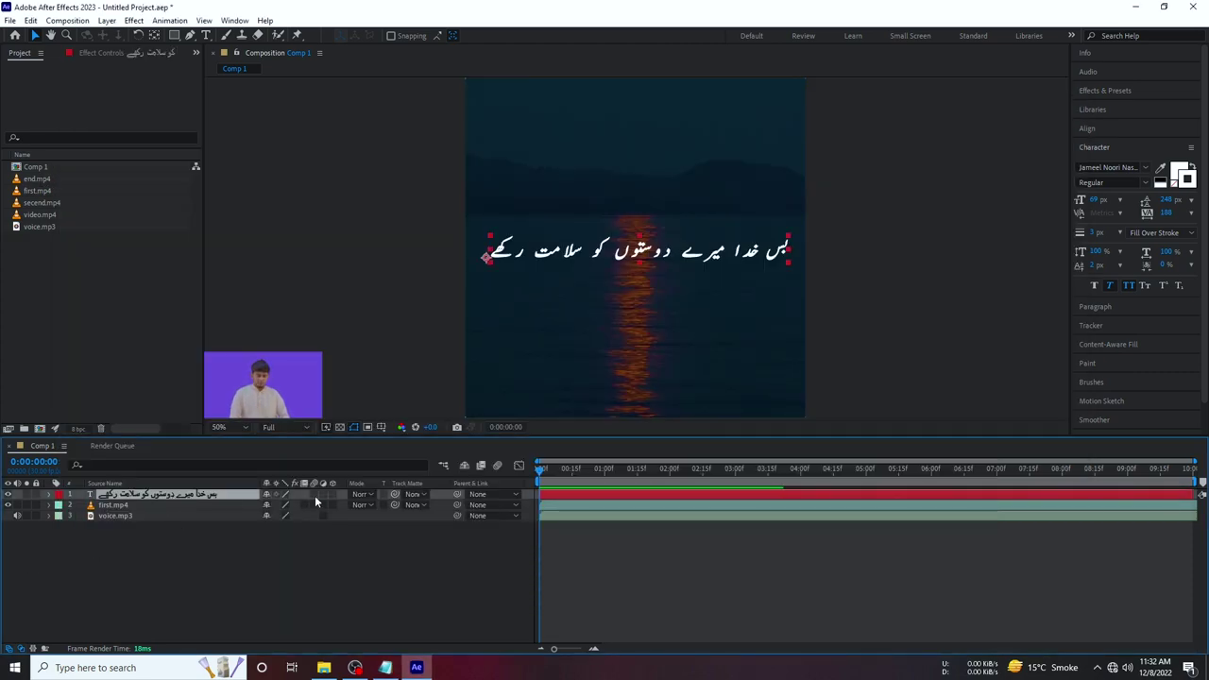
key("ctrl+d")
left_click_drag(636, 251, 636, 297)
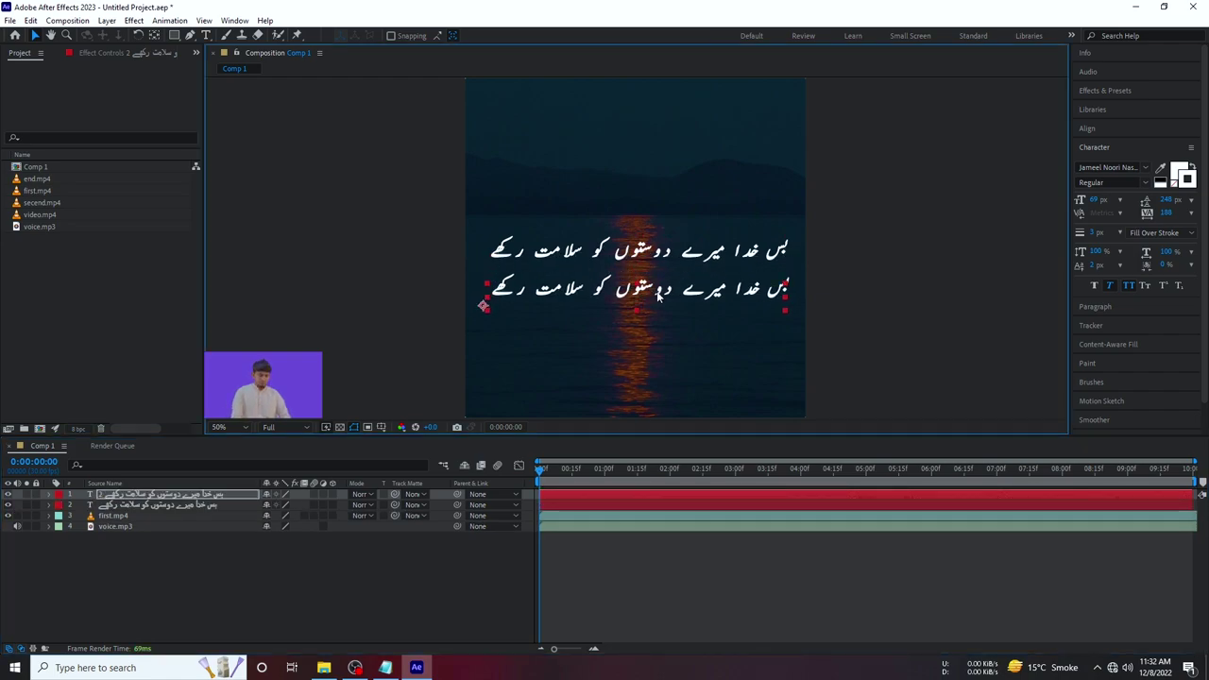
double_click(665, 300)
key("ctrl+v")
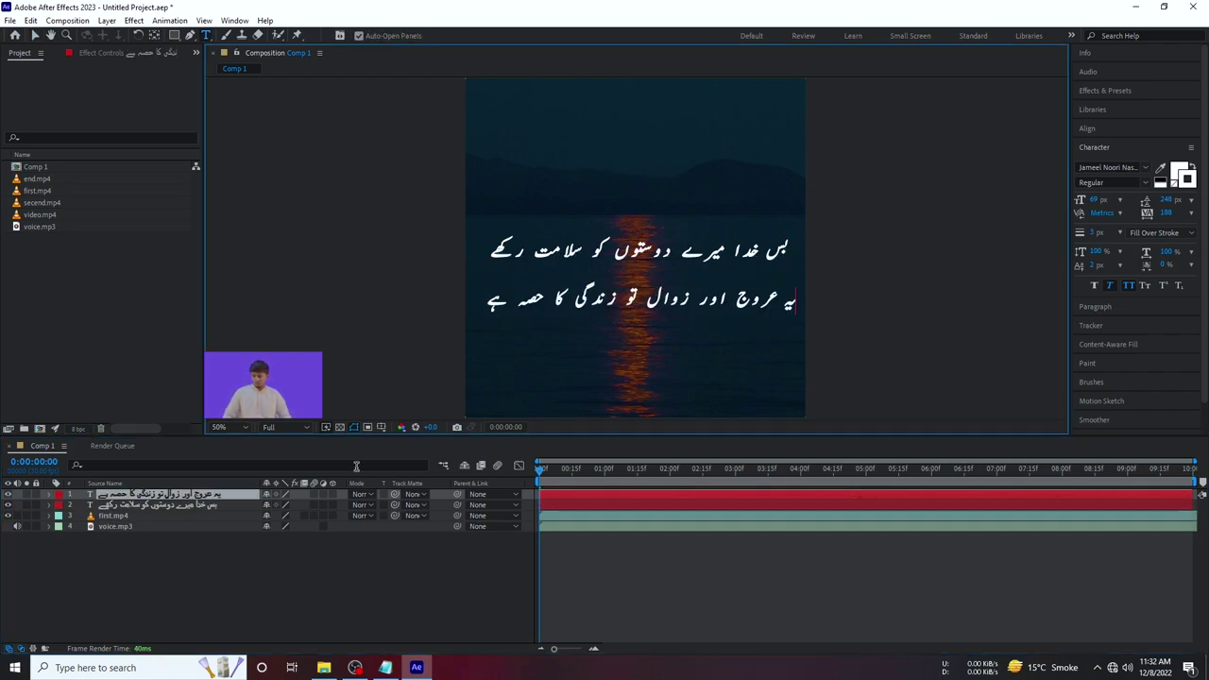
left_click(265, 595)
left_click(141, 508)
left_click(152, 497)
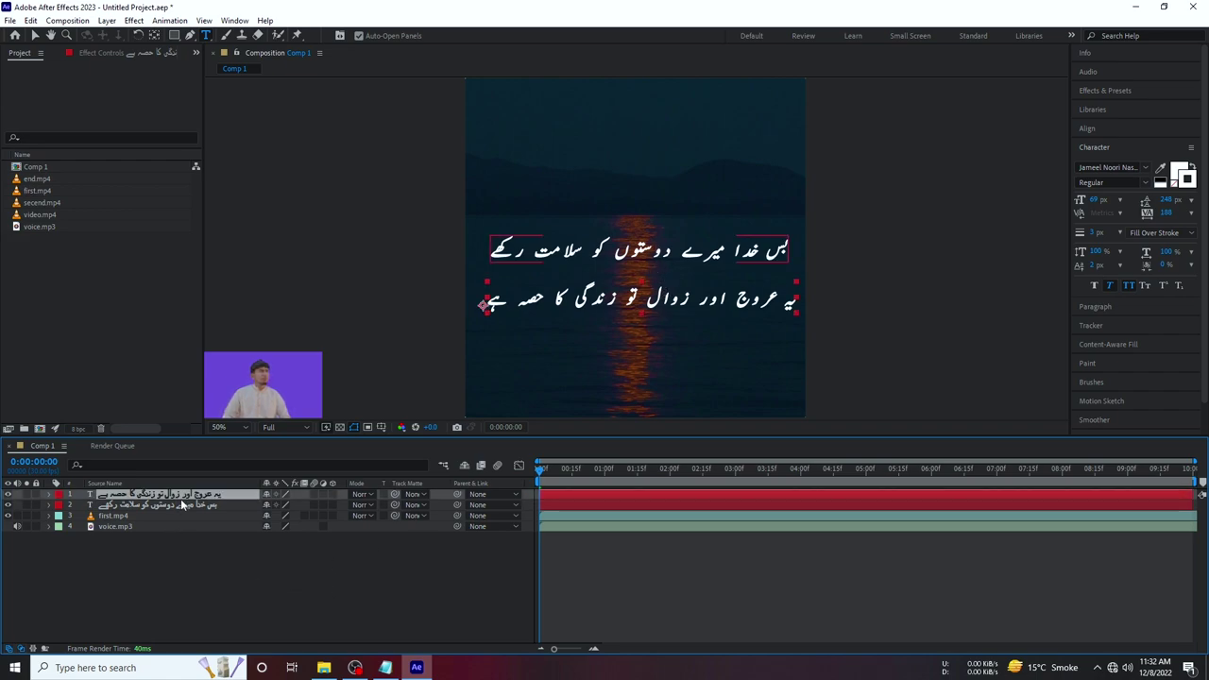
key("v")
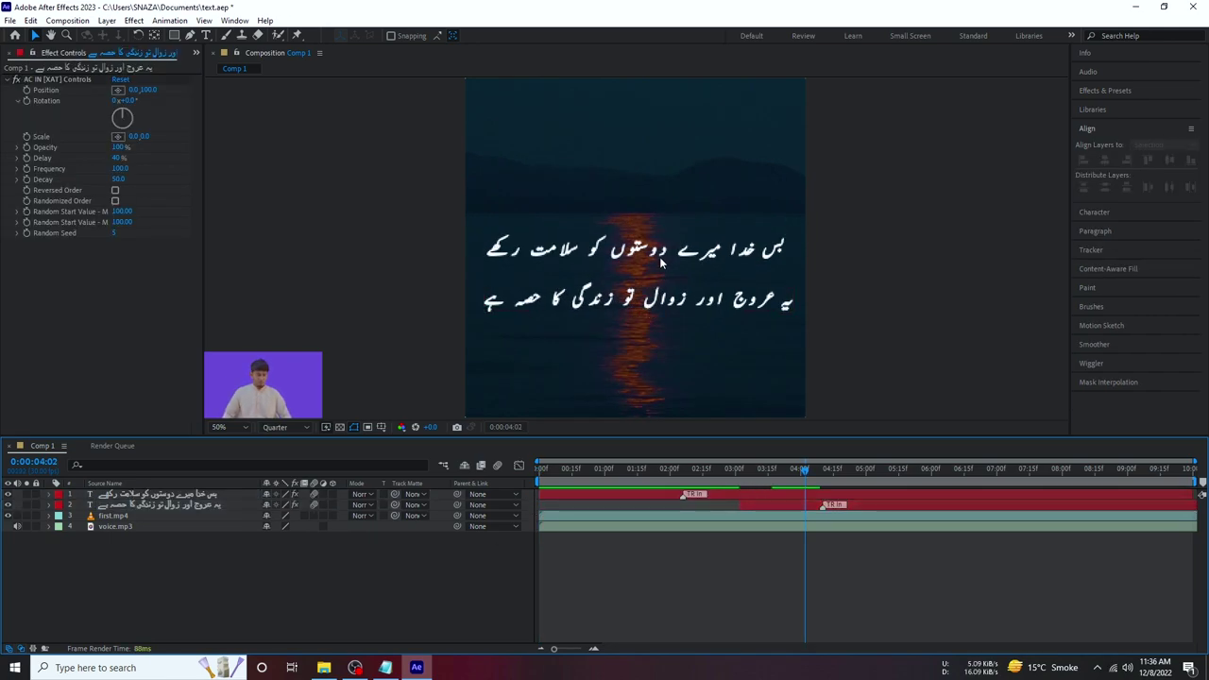
Nudge the second Urdu line up, then down a few pixels, evenly spaced below the first.
left_click(643, 249)
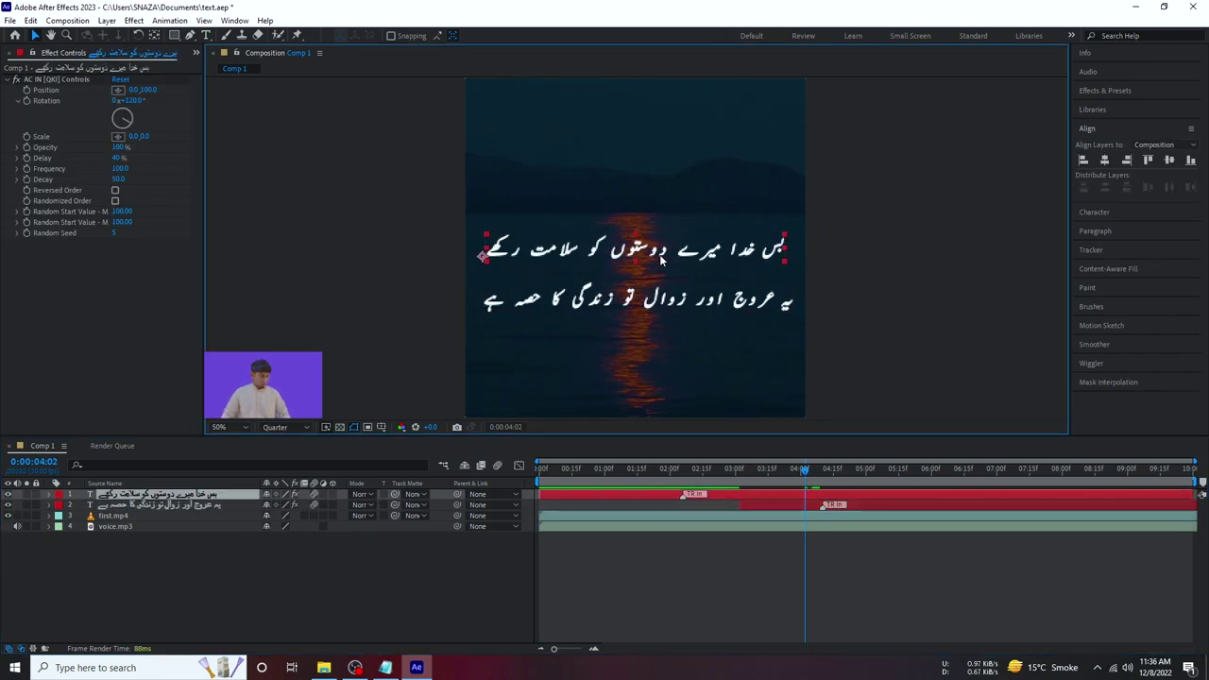
left_click(480, 304)
left_click_drag(701, 298, 699, 293)
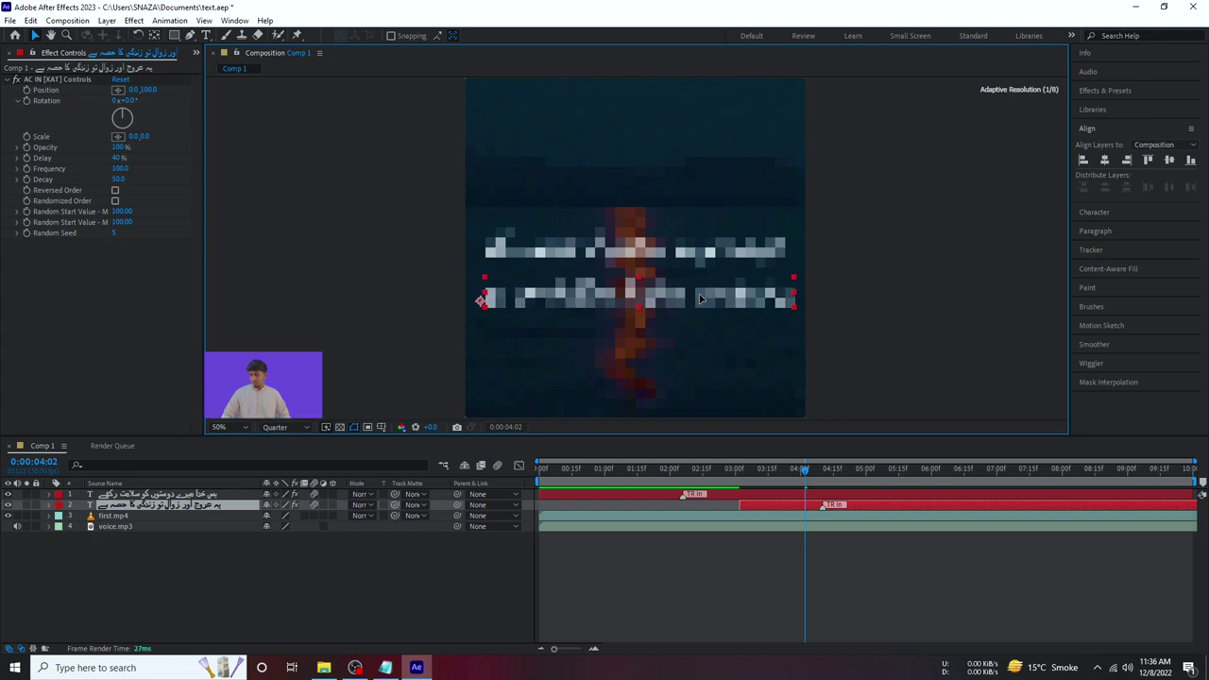
left_click(350, 249)
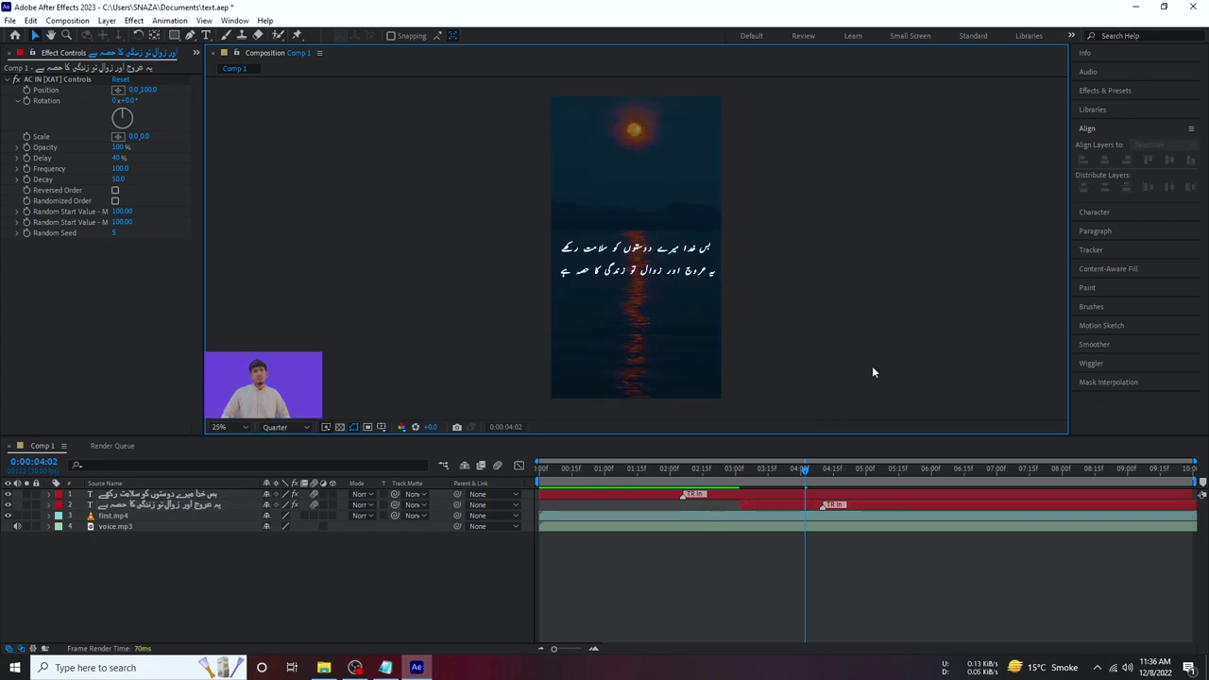
left_click_drag(664, 271, 664, 275)
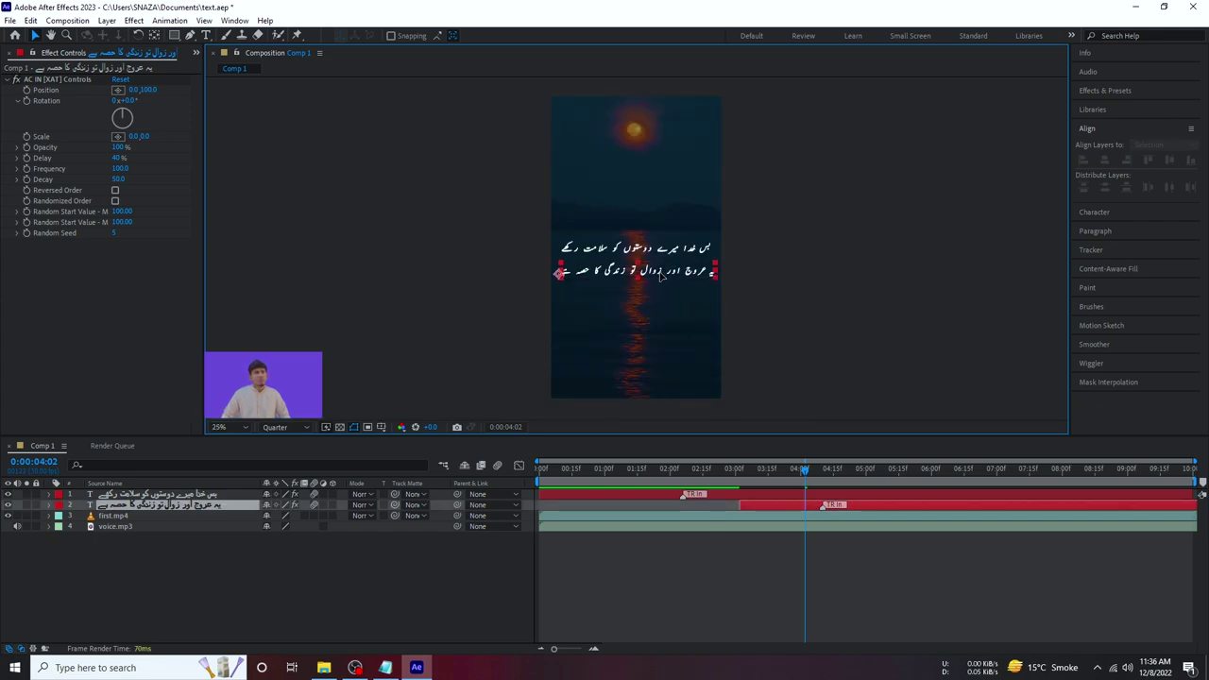
left_click(826, 322)
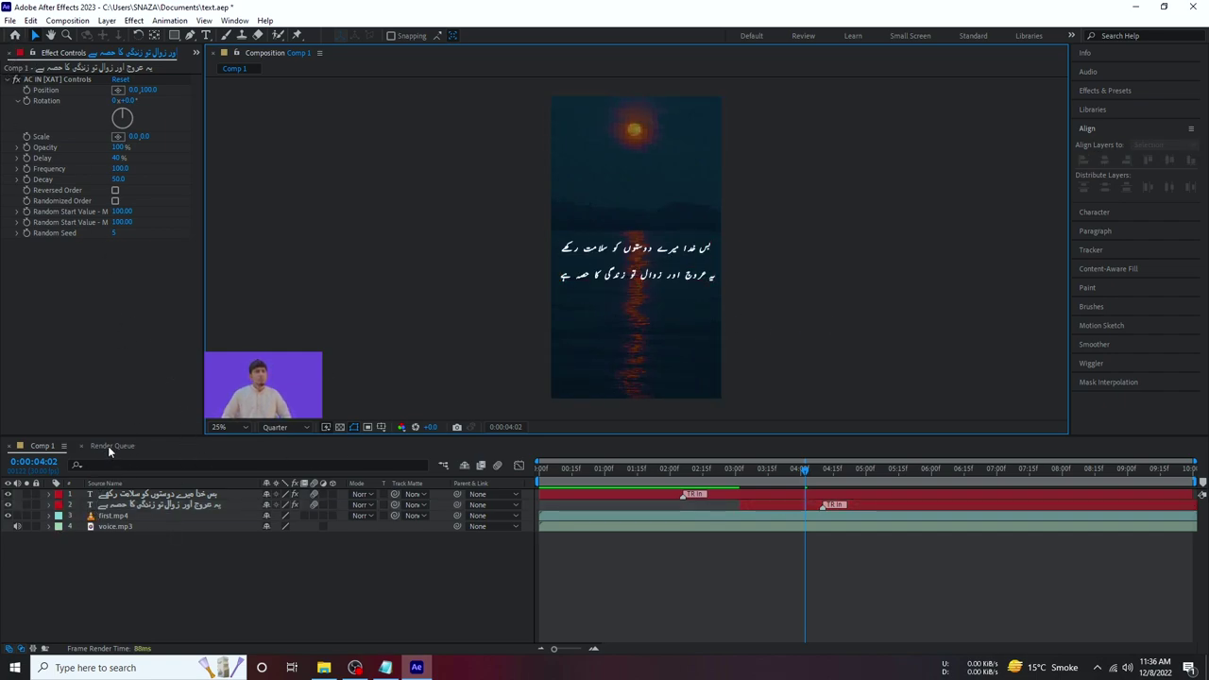
Place video.mp4 in the timeline below the text and select the old first.mp4 layer.
left_click(195, 52)
left_click(213, 76)
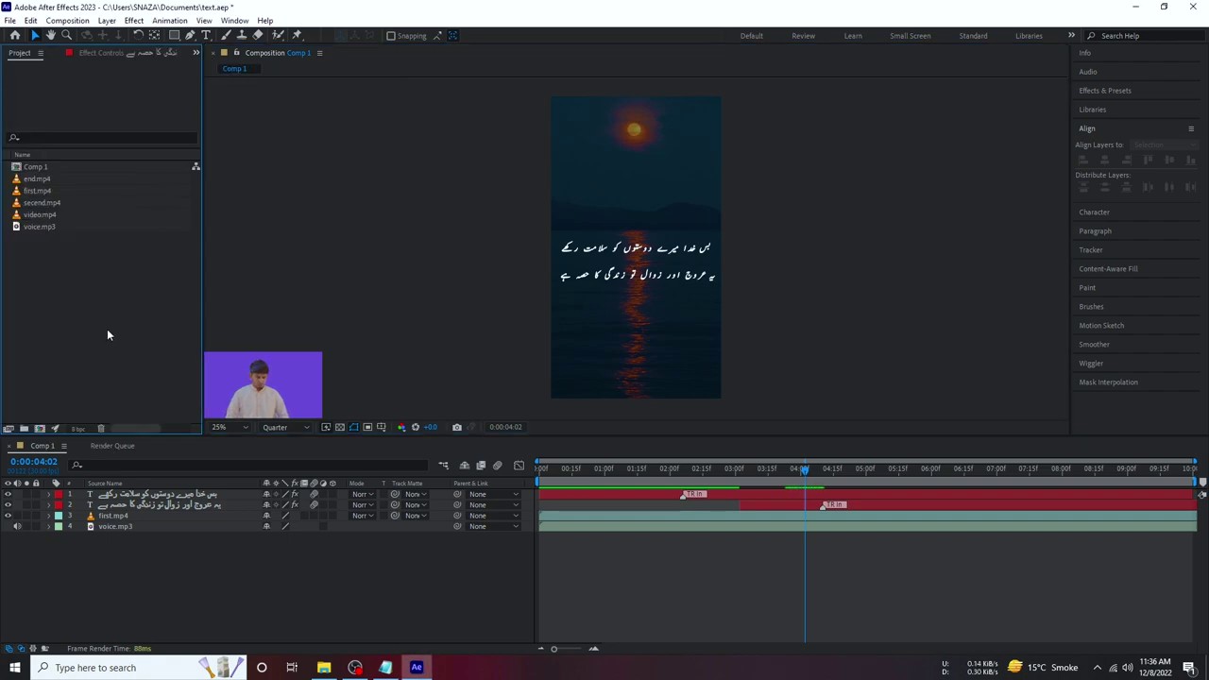
left_click(42, 215)
left_click(47, 202)
left_click(43, 215)
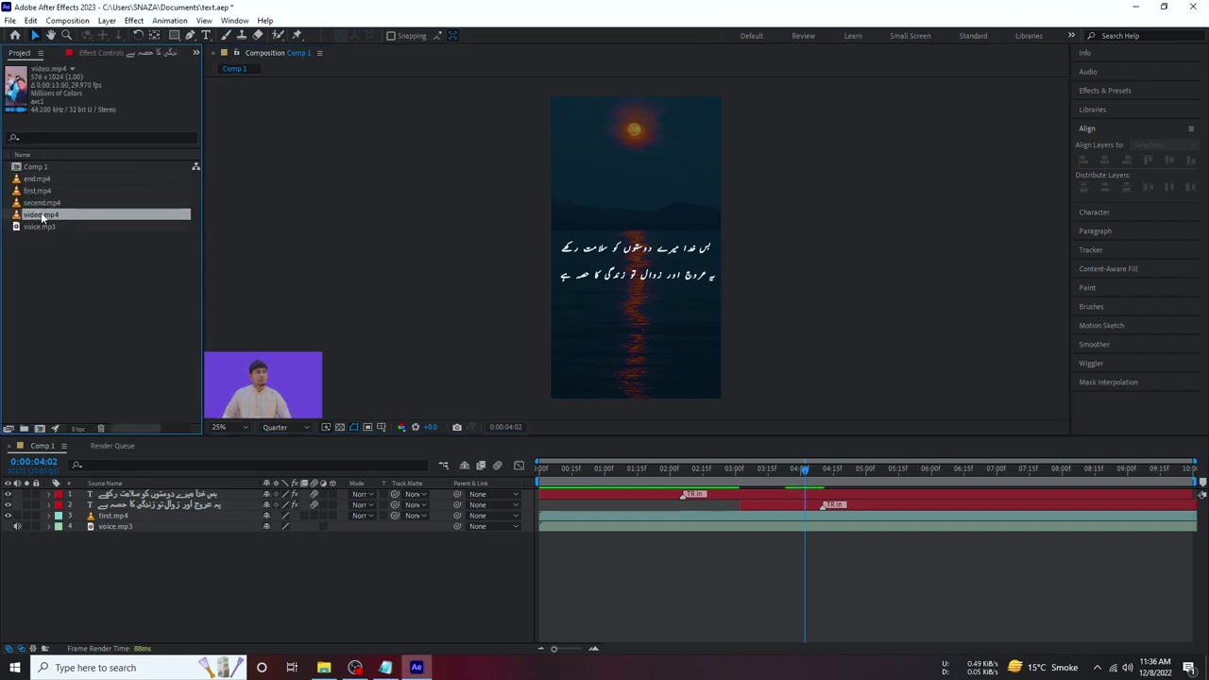
mouse_move(43, 217)
left_mouse_down()
mouse_move(107, 563)
mouse_move(112, 526)
left_mouse_up()
left_click(124, 516)
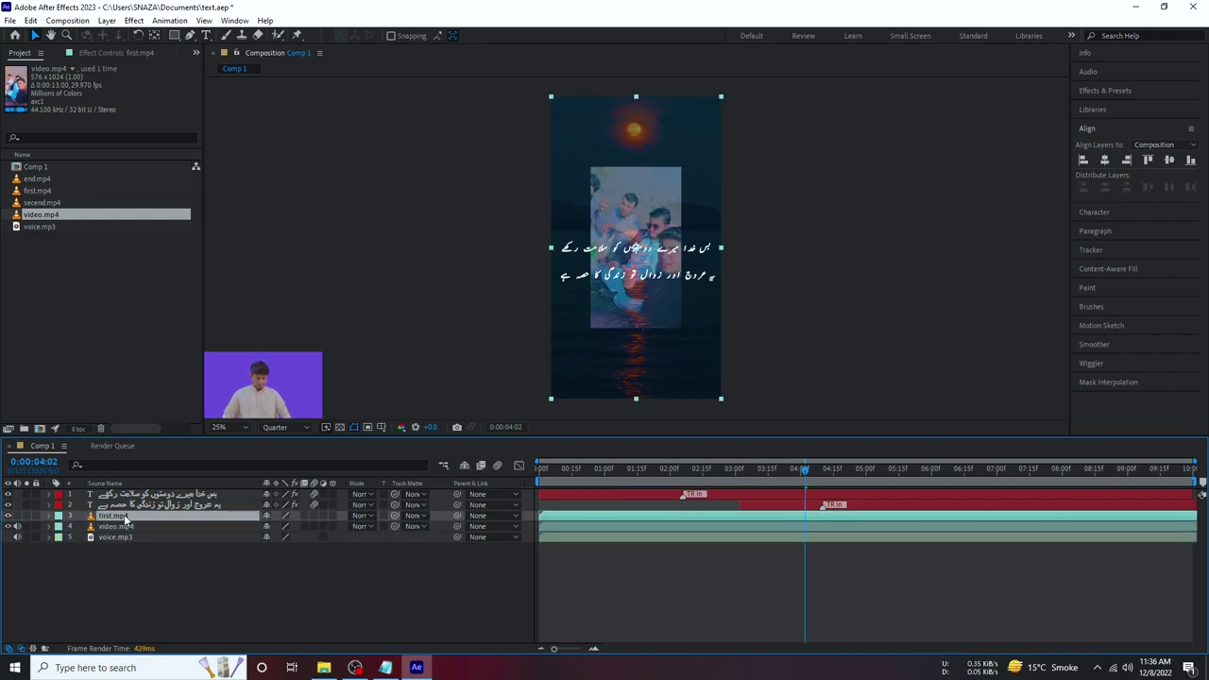
Delete first.mp4 and add the end.mp4 bokeh footage above video.mp4.
key("Delete")
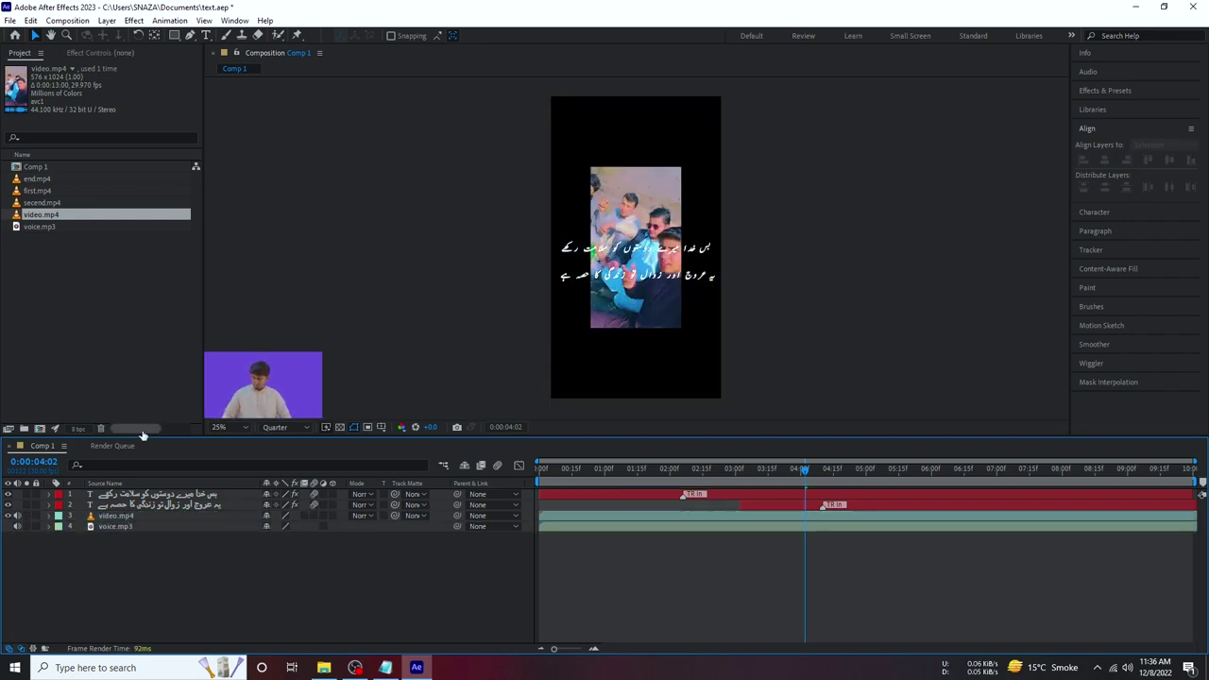
left_click(42, 191)
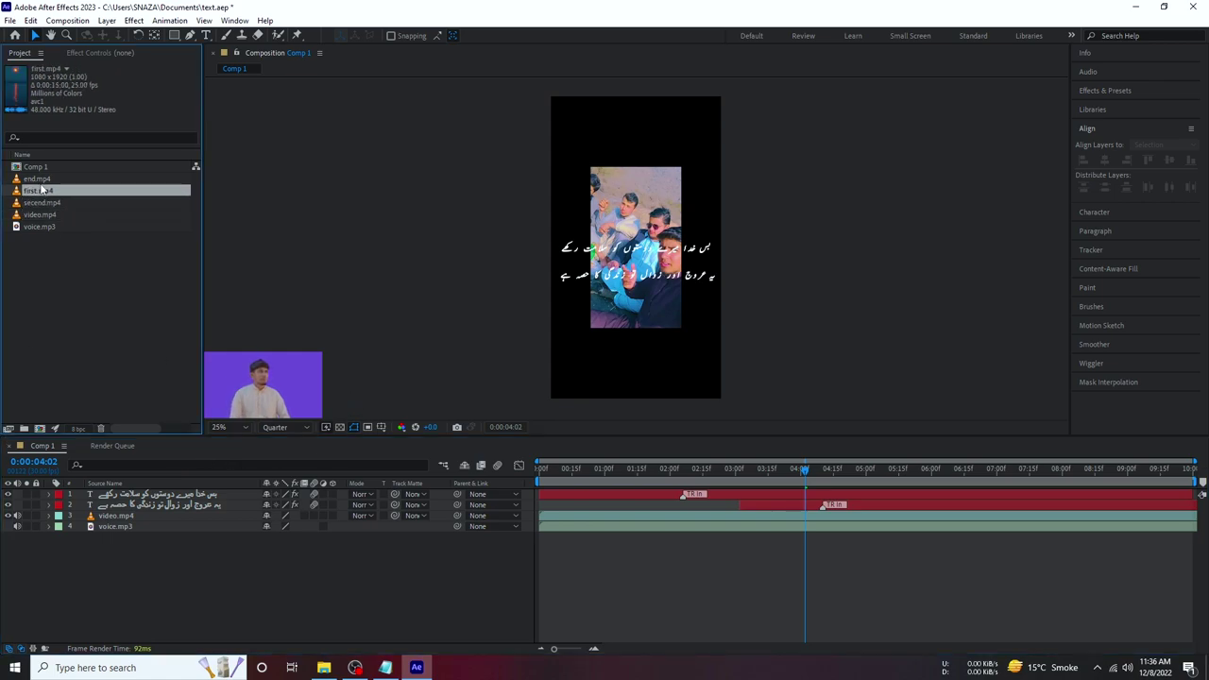
mouse_move(38, 179)
left_mouse_down()
mouse_move(132, 527)
mouse_move(118, 513)
left_mouse_up()
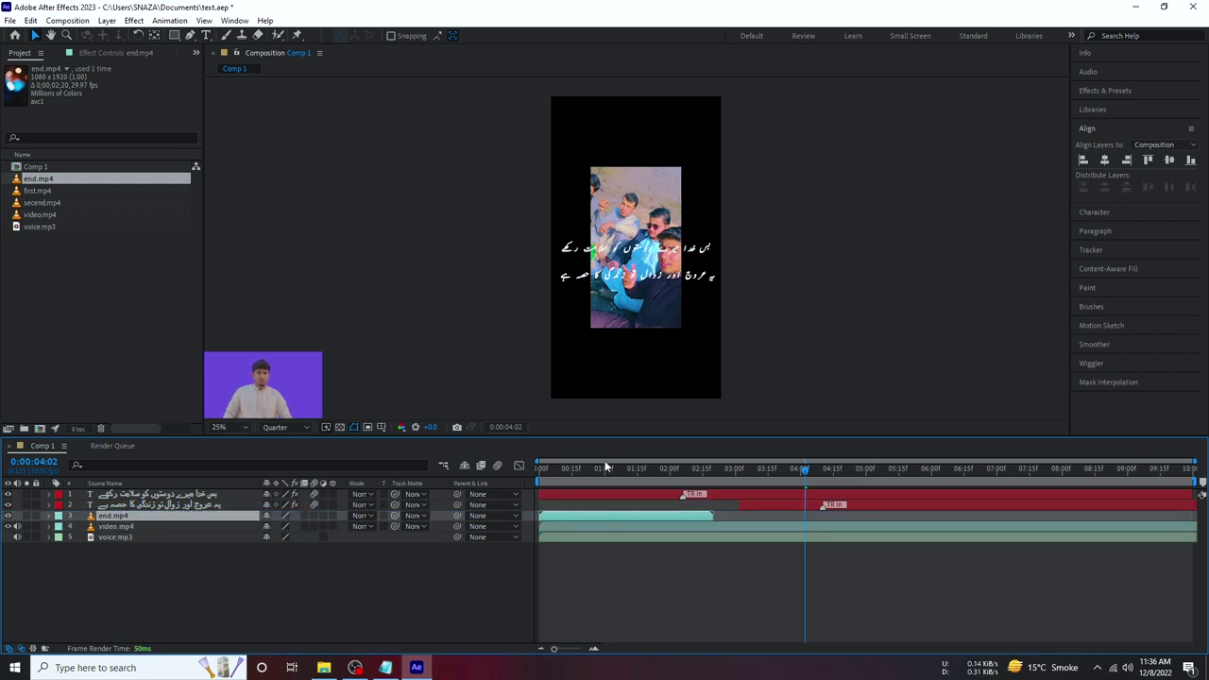
Scrub the playhead to preview the bokeh under the text, leaving matte options unchanged.
left_click(578, 466)
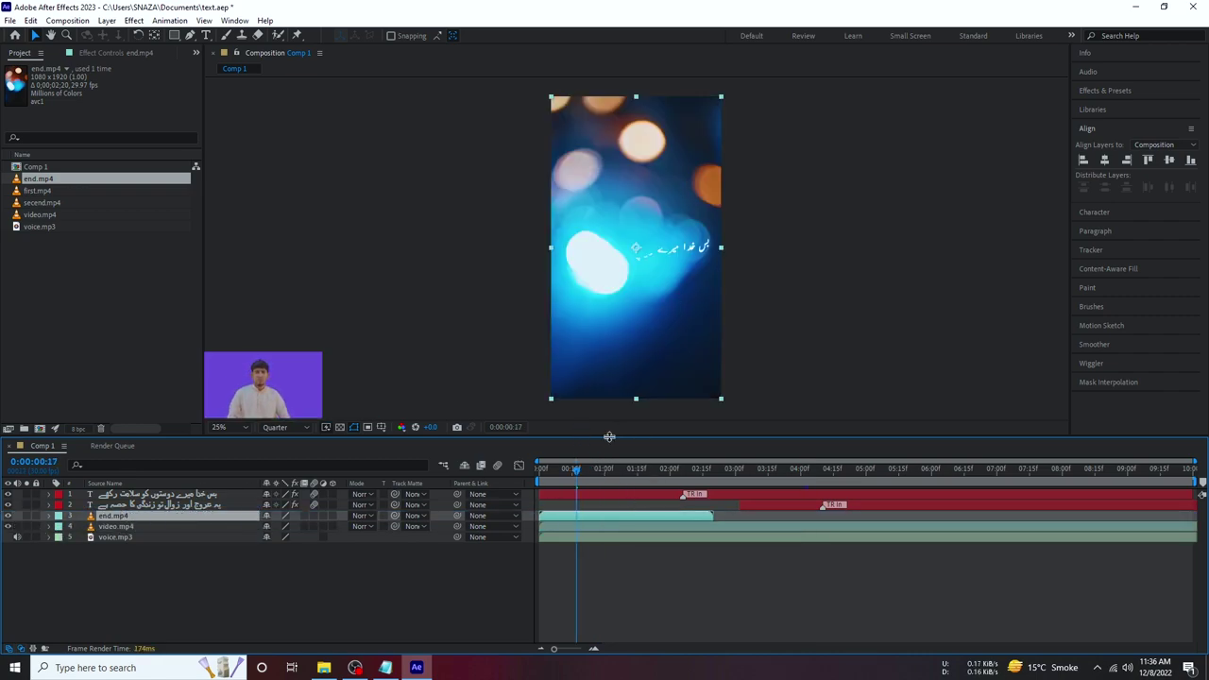
left_click_drag(594, 469, 654, 470)
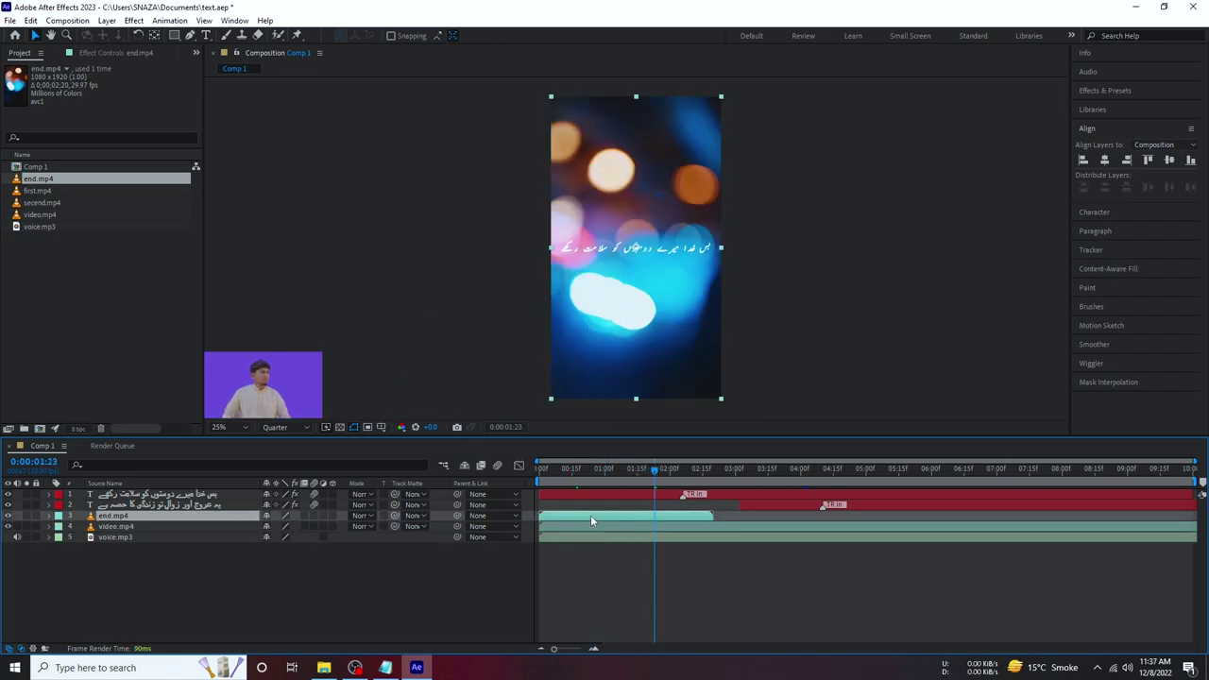
left_click(413, 515)
left_click(349, 573)
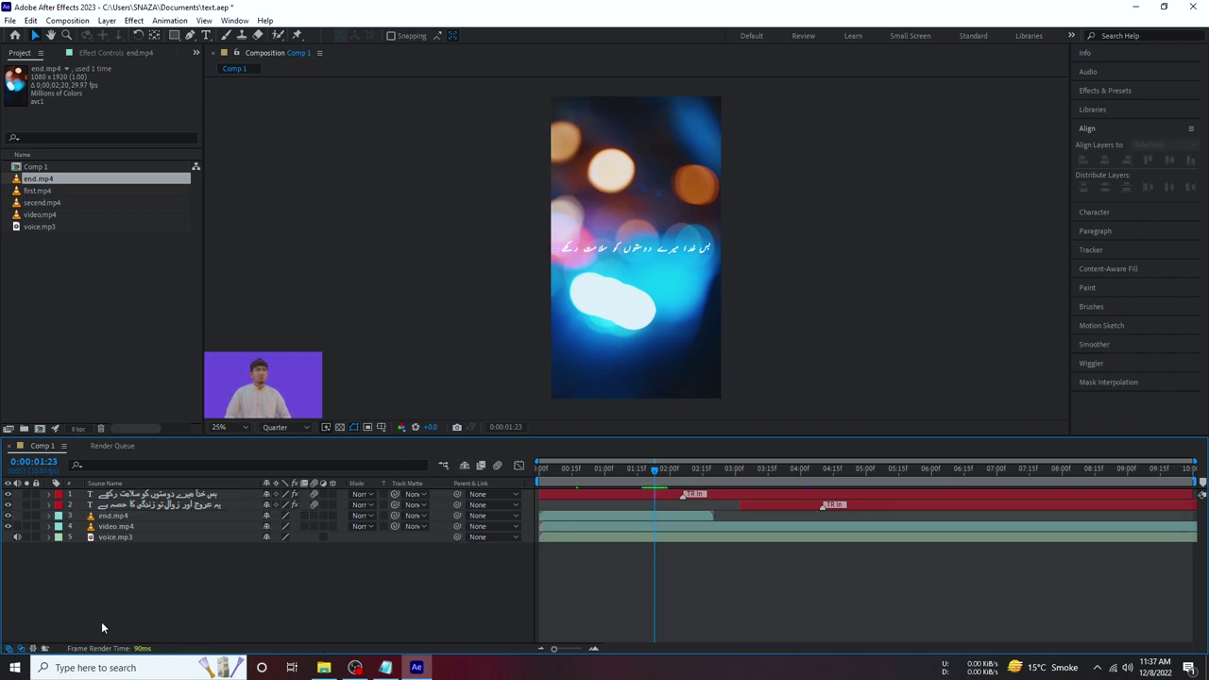
Set the end.mp4 layer's blending mode to Screen in the timeline's Mode column.
left_click(33, 649)
left_click(33, 649)
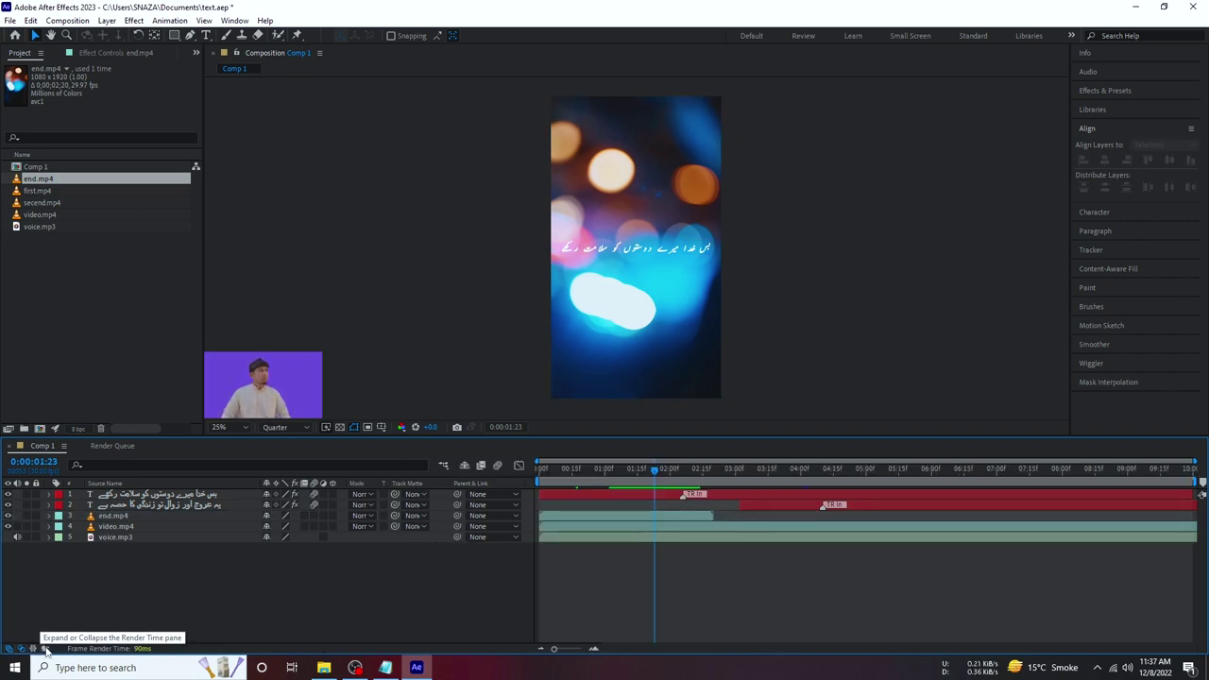
left_click(45, 649)
left_click(45, 649)
left_click(8, 649)
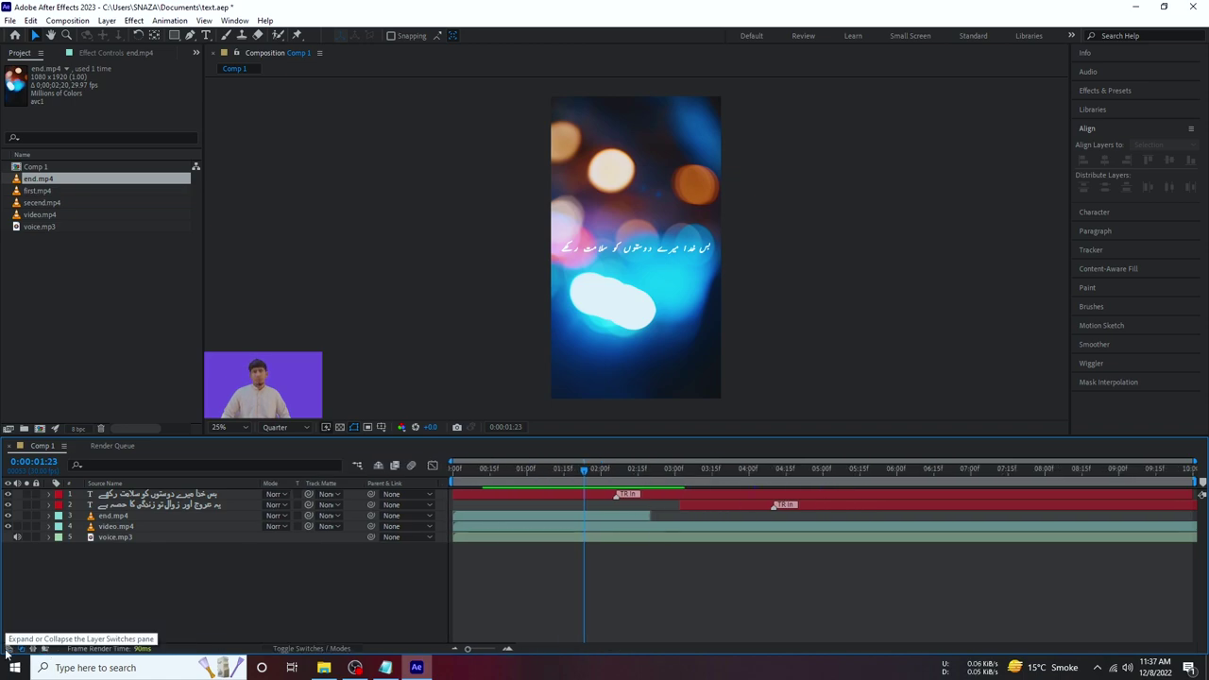
left_click(8, 649)
left_click(364, 494)
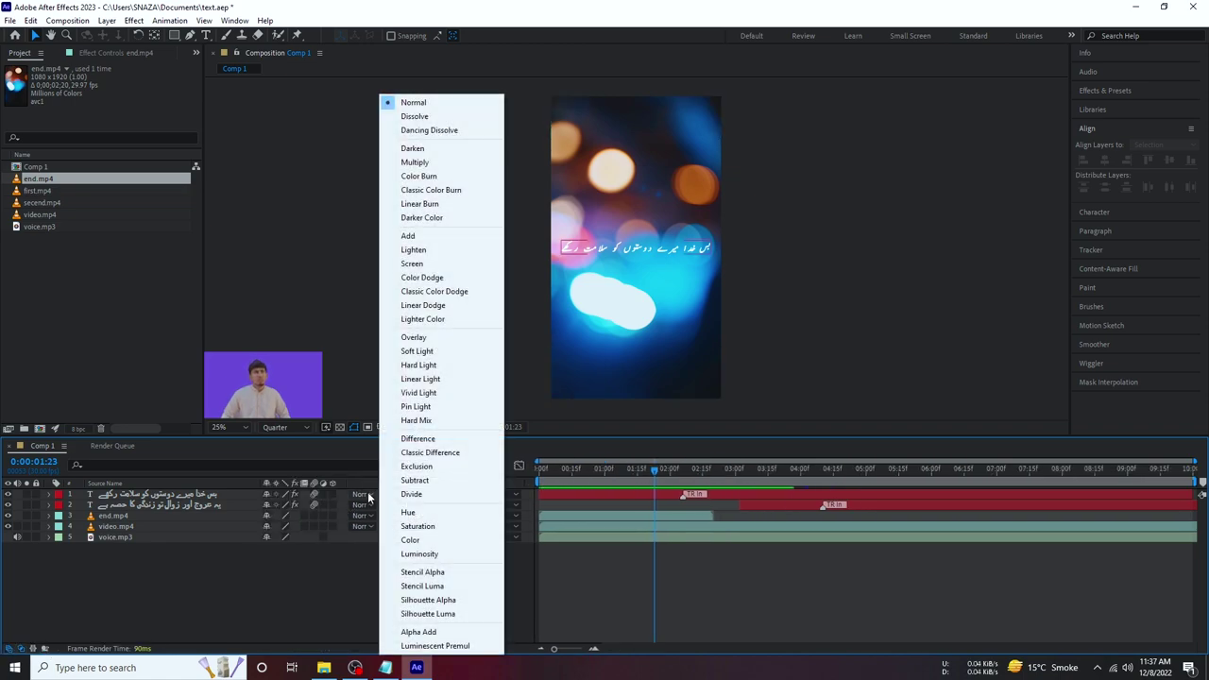
left_click(116, 516)
left_click(363, 516)
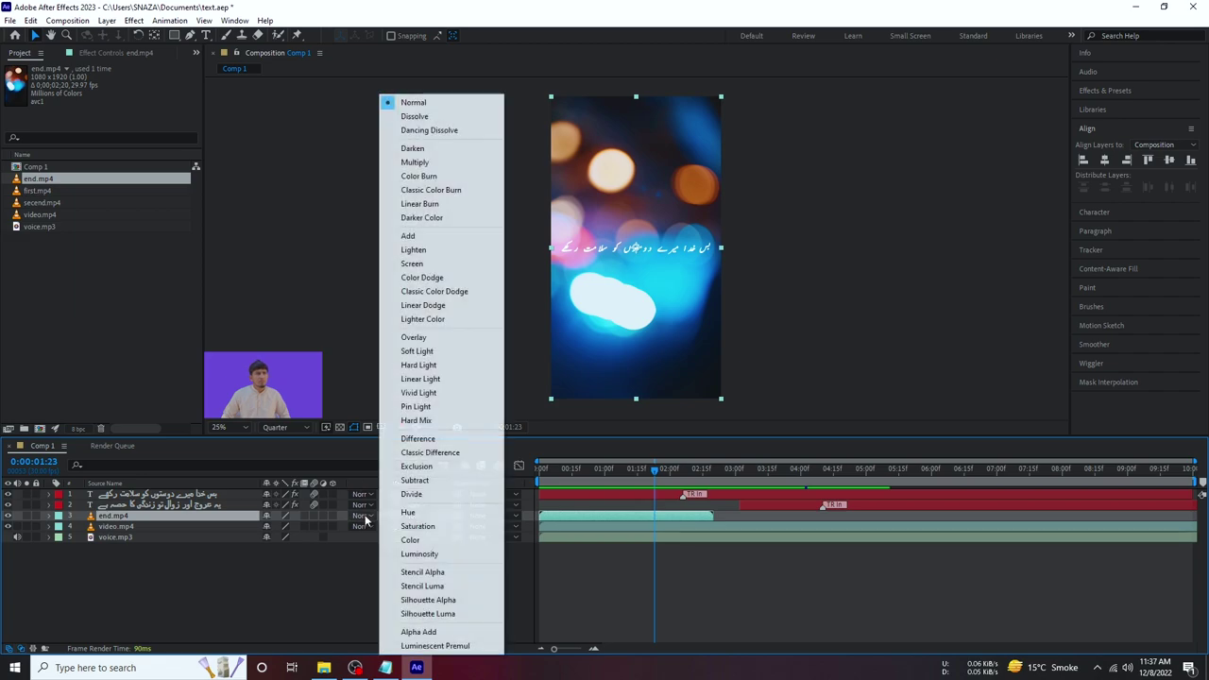
left_click(413, 263)
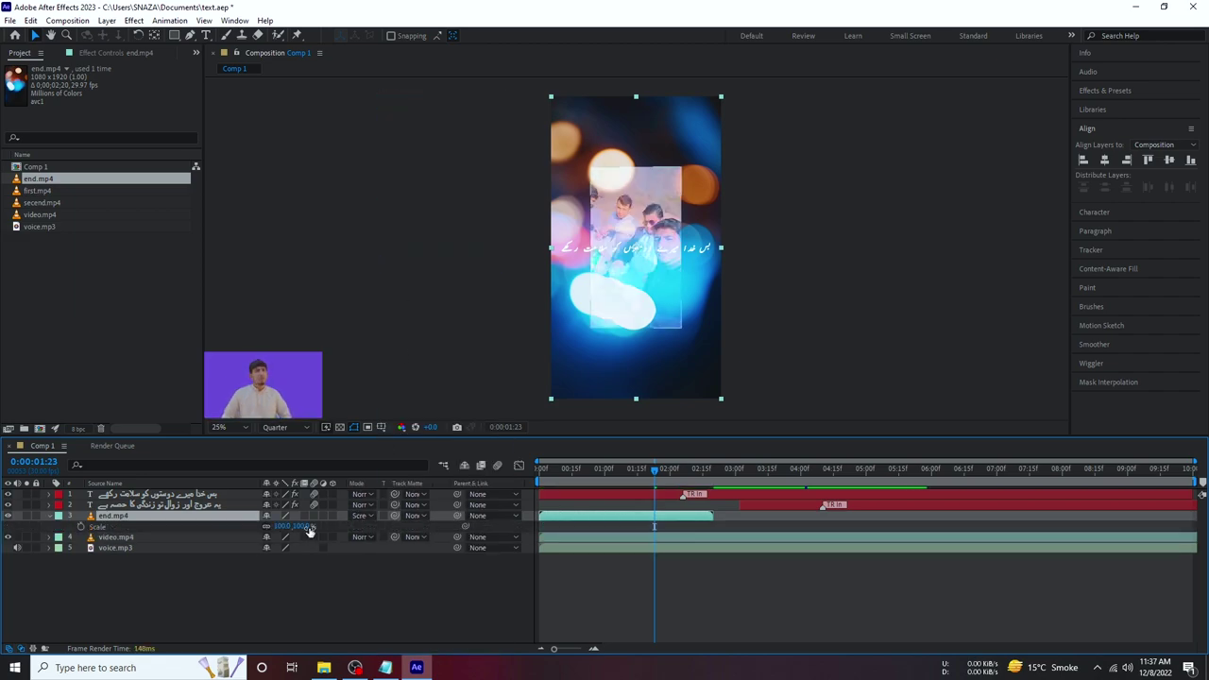
Scale video.mp4 to 192% so it fills the portrait frame, then preview.
key("s")
left_click_drag(279, 532, 186, 567)
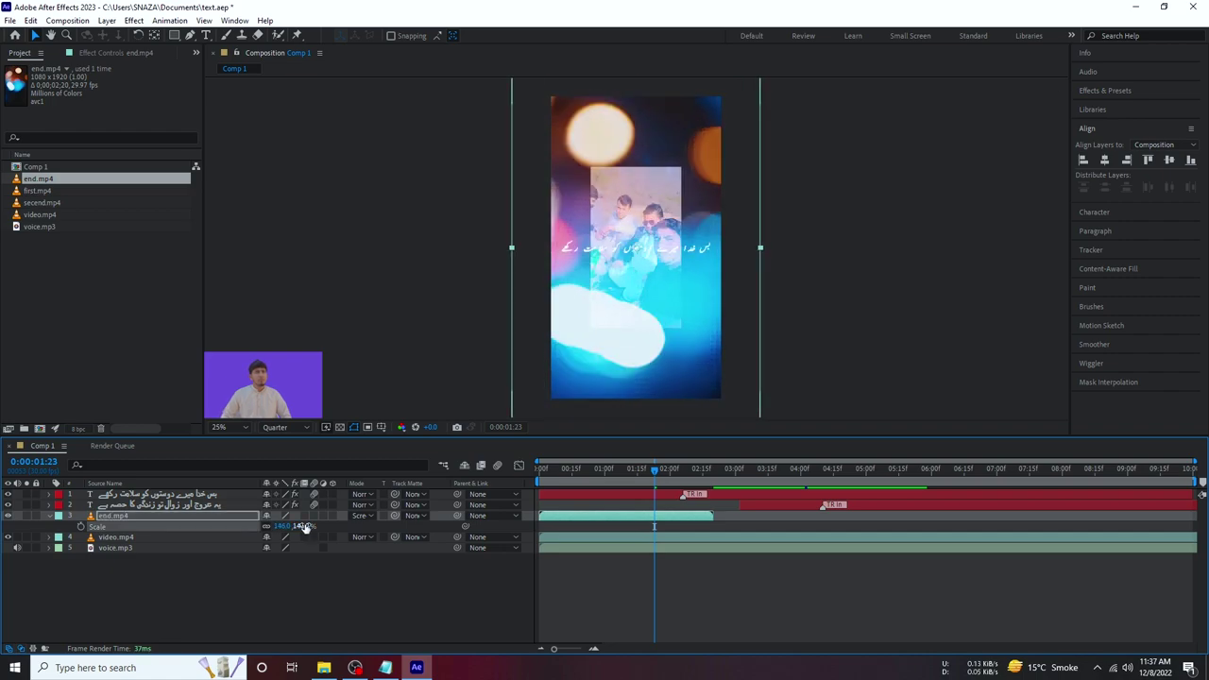
left_click(130, 539)
key("s")
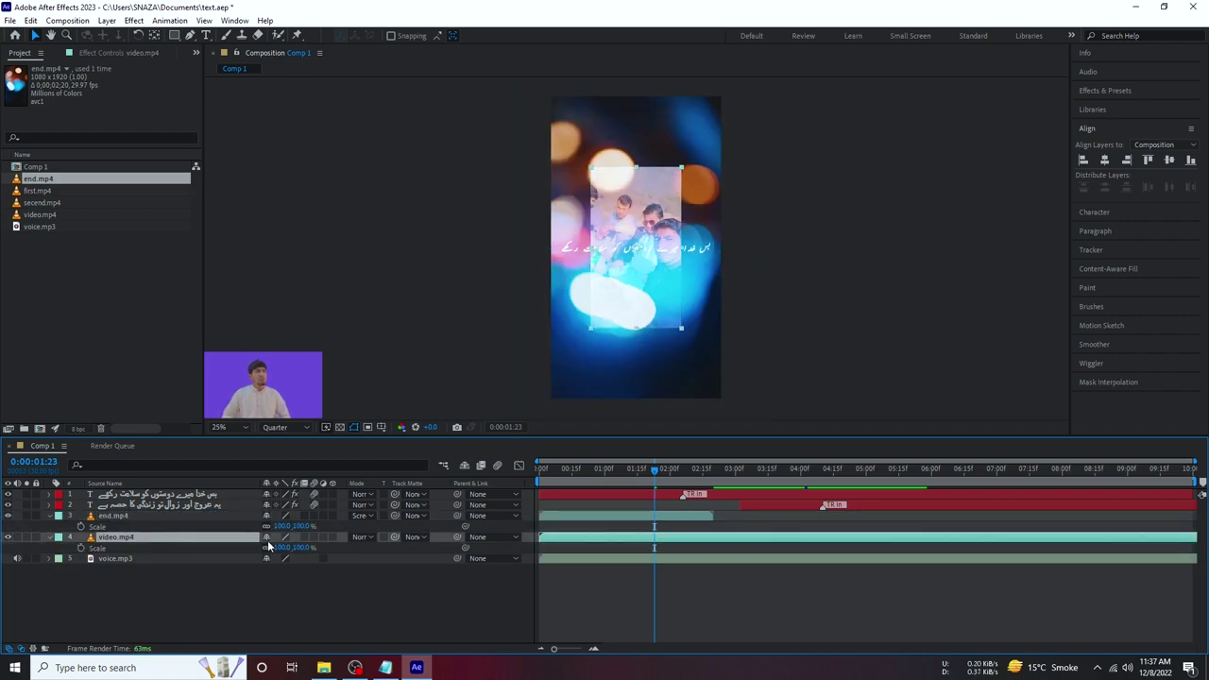
mouse_move(280, 548)
left_mouse_down()
mouse_move(344, 548)
mouse_move(333, 548)
left_mouse_up()
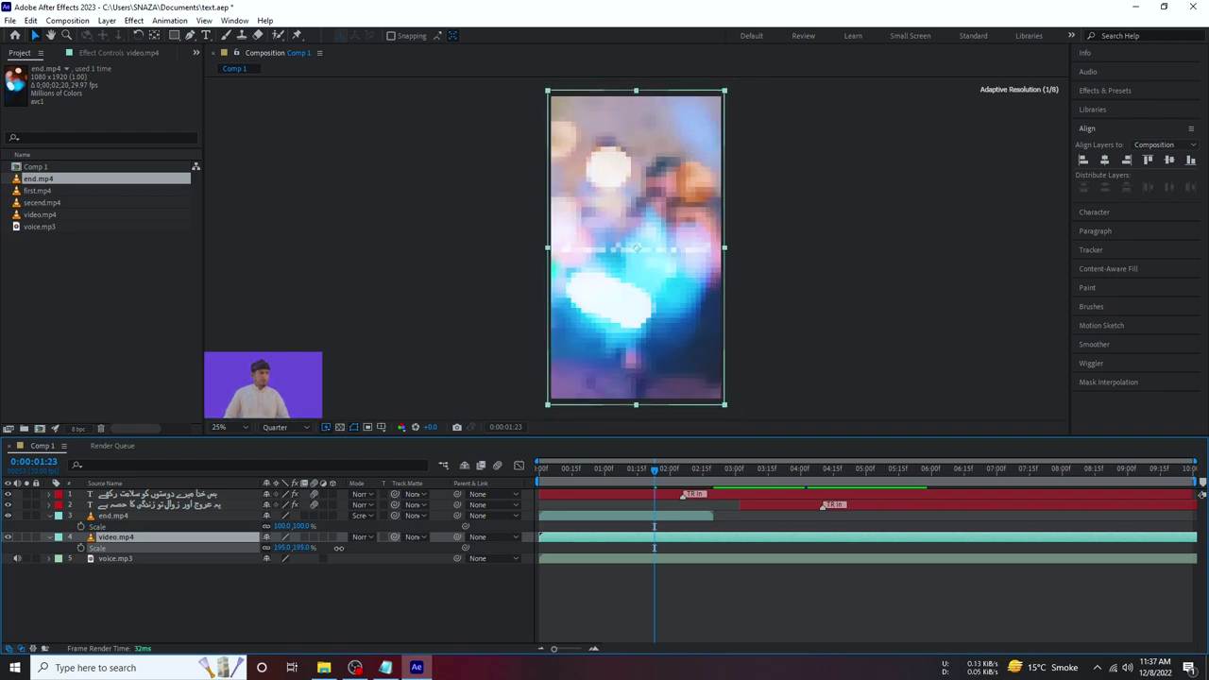
left_click(457, 589)
key("space")
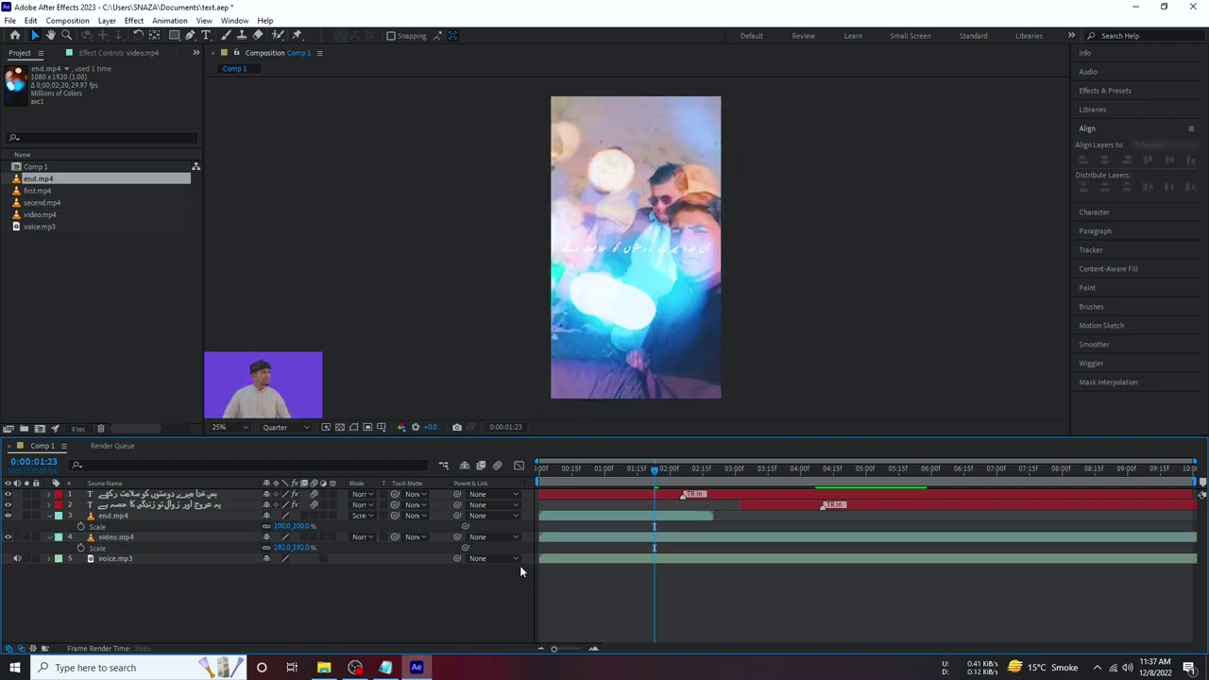
Try fading the end.mp4 bokeh layer to about 70% opacity, then undo it.
left_click(118, 516)
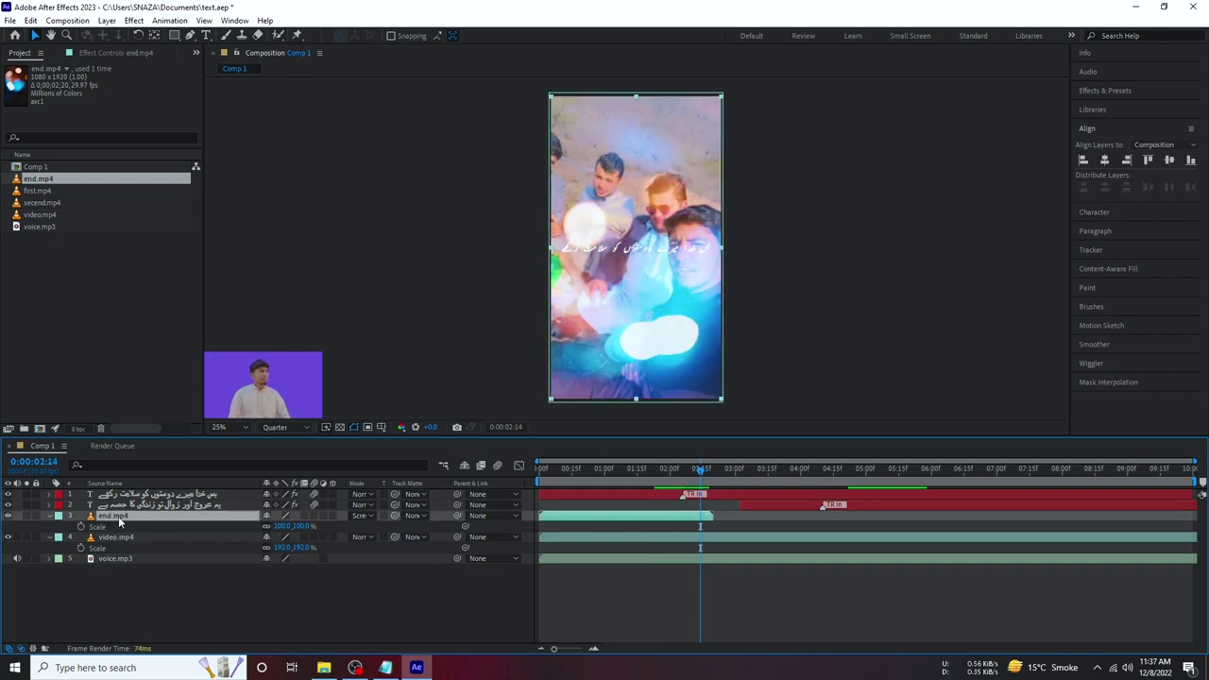
key("t")
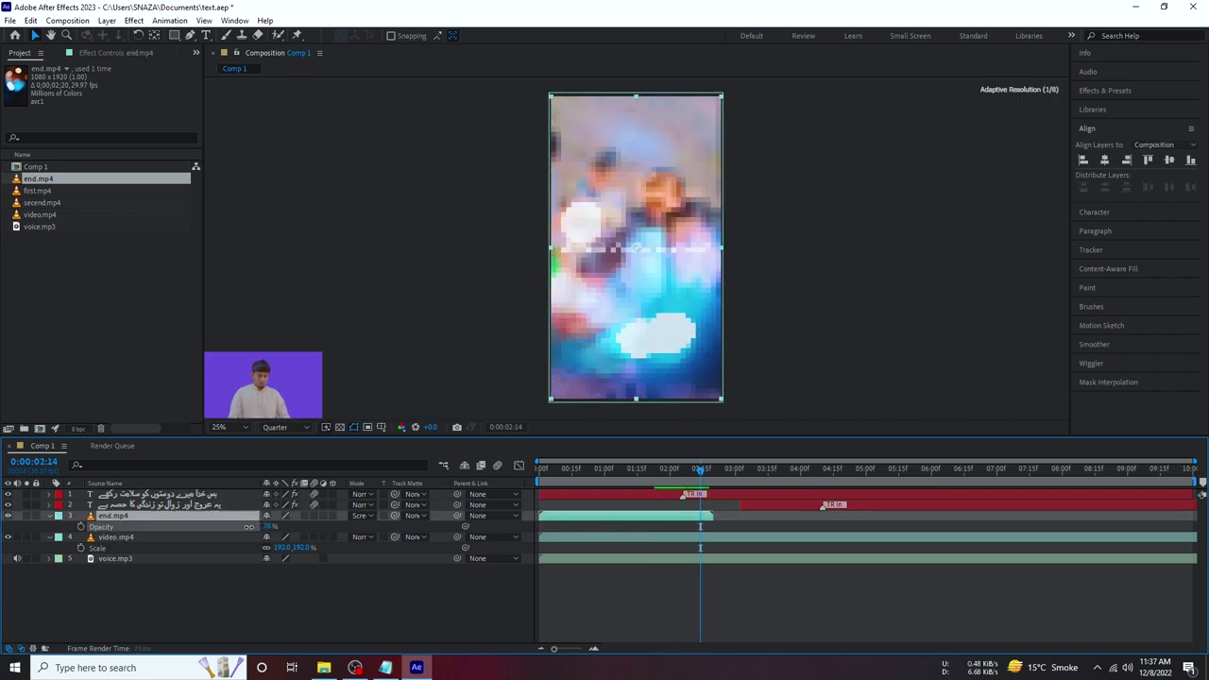
left_click_drag(263, 527, 257, 526)
key("ctrl+z")
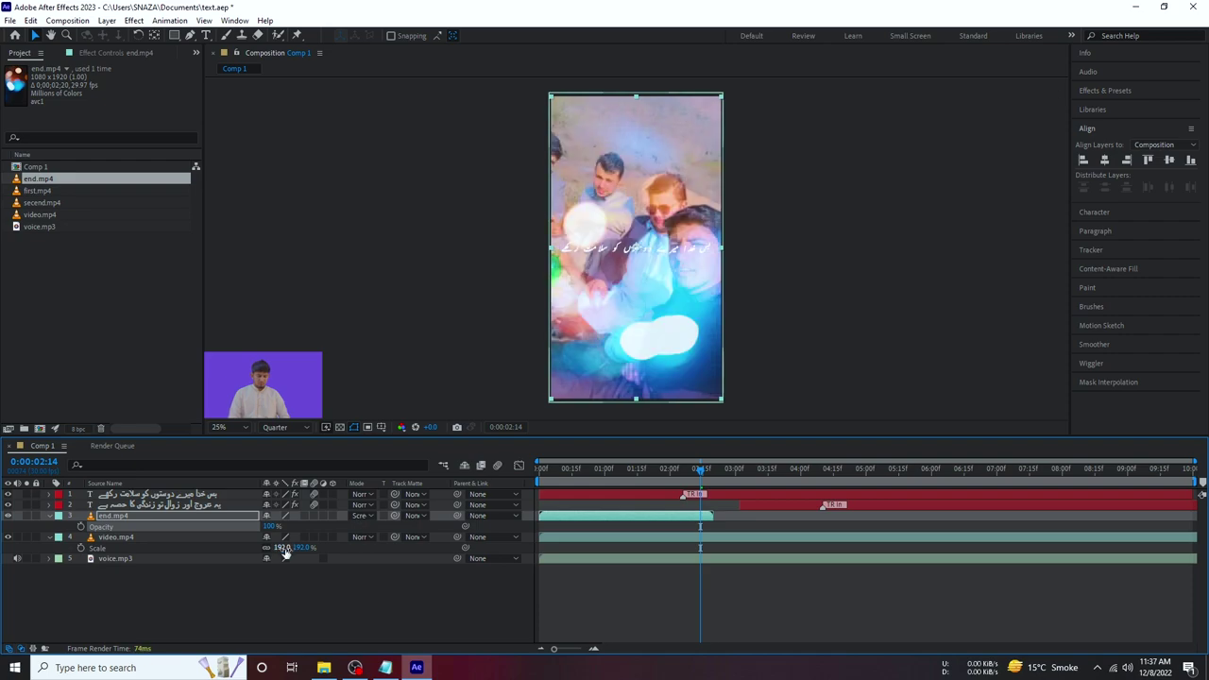
Lower video.mp4's opacity to about 29% and check the result.
left_click(170, 538)
key("t")
left_click_drag(269, 548, 203, 548)
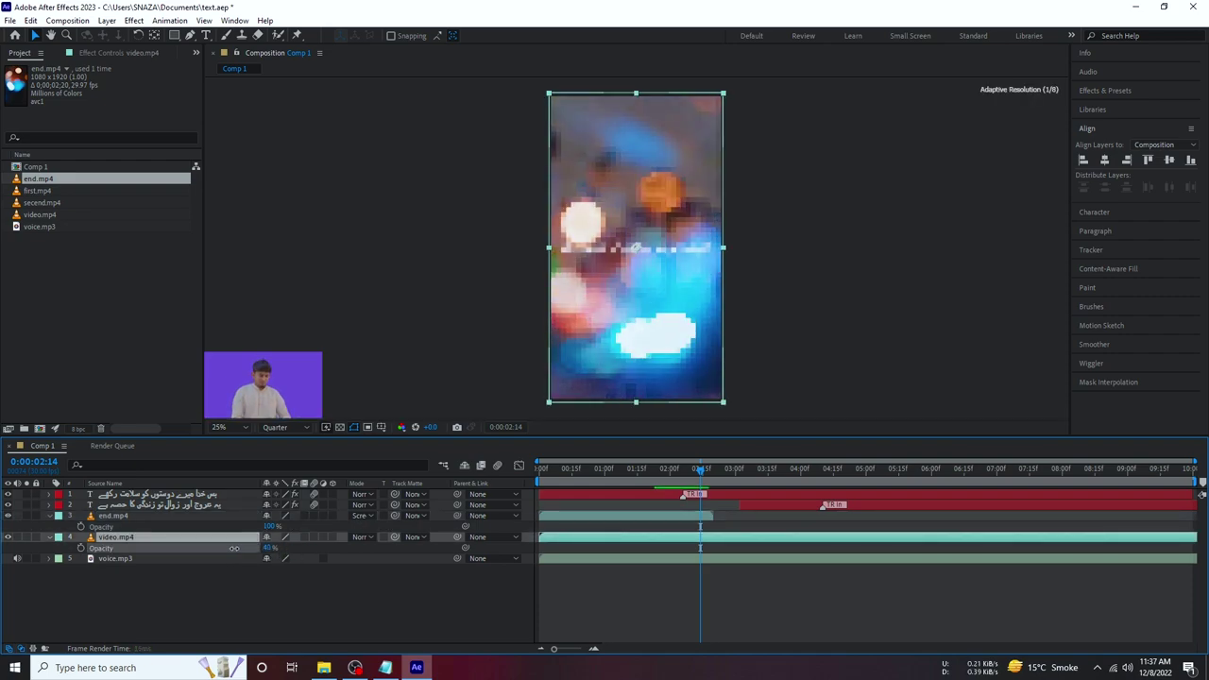
left_click(335, 592)
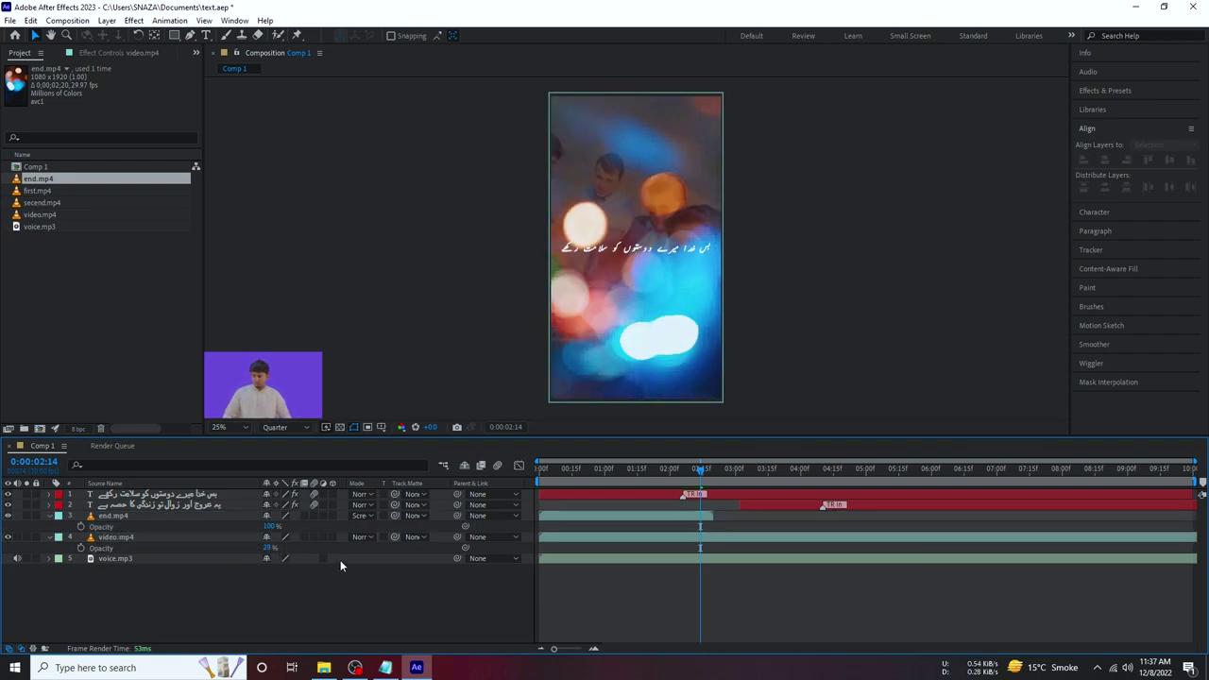
left_click(49, 516)
left_click(50, 526)
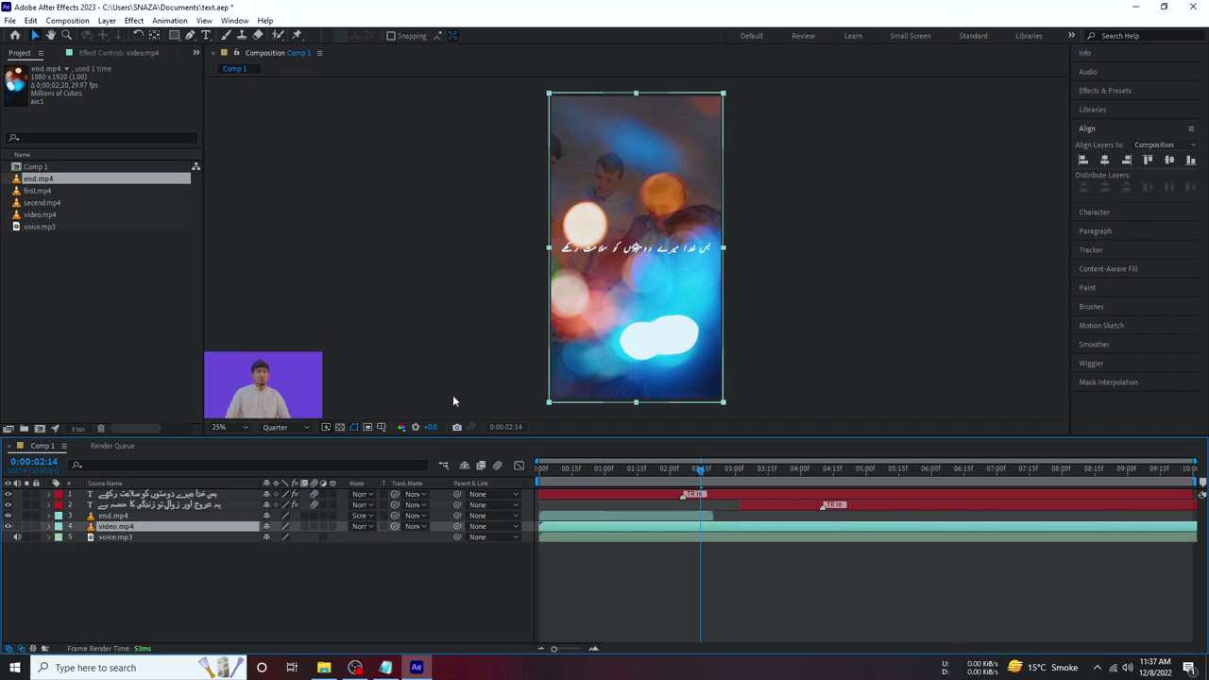
Set the preview resolution to Full.
left_click(283, 427)
left_click(285, 440)
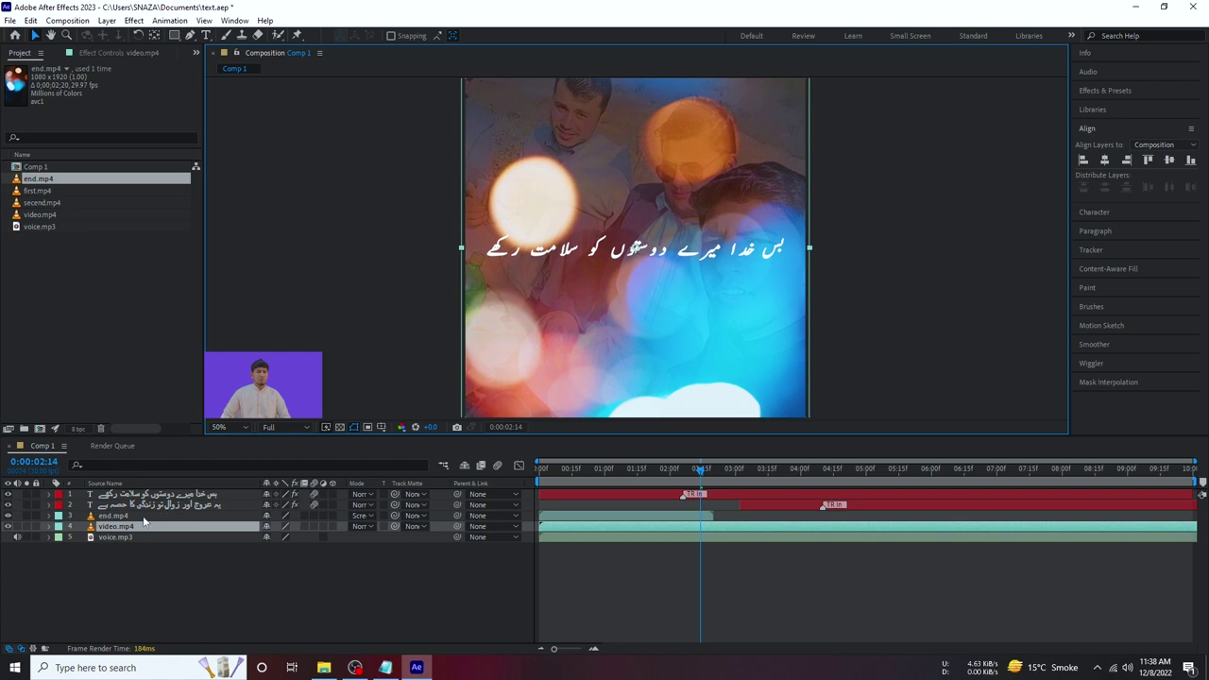
key("Return")
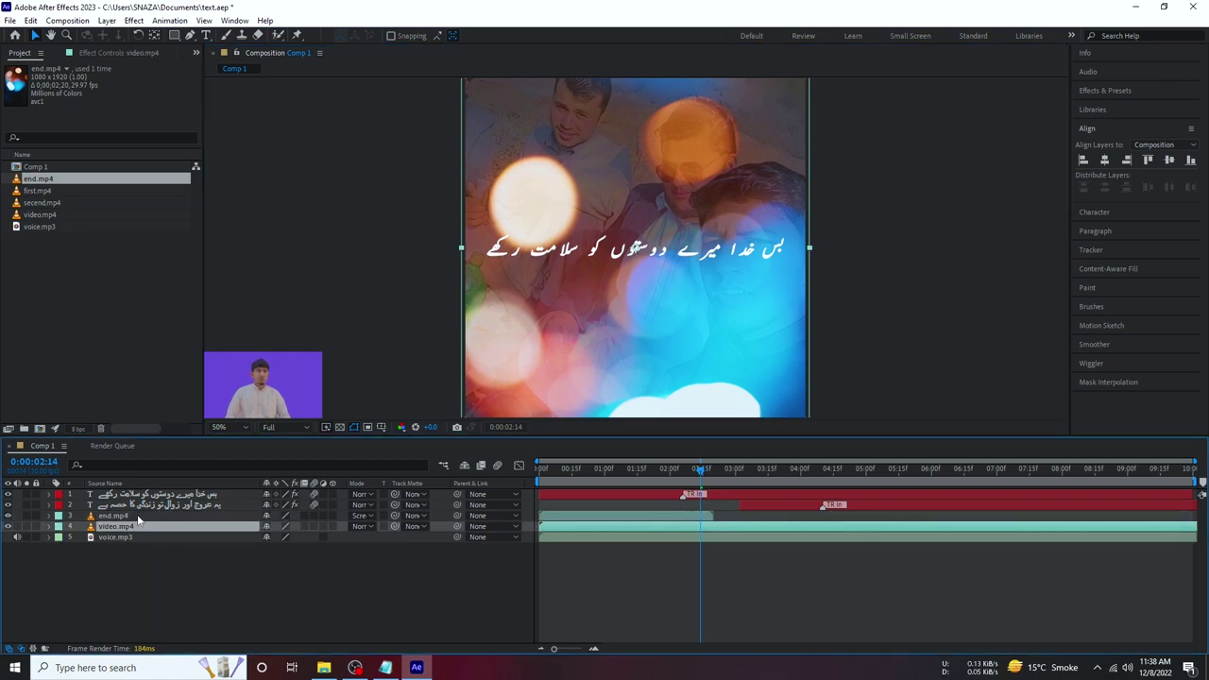
Set video.mp4's opacity to exactly 15% and return the playhead to 0:00:01:17.
key("t")
left_click_drag(266, 538, 268, 537)
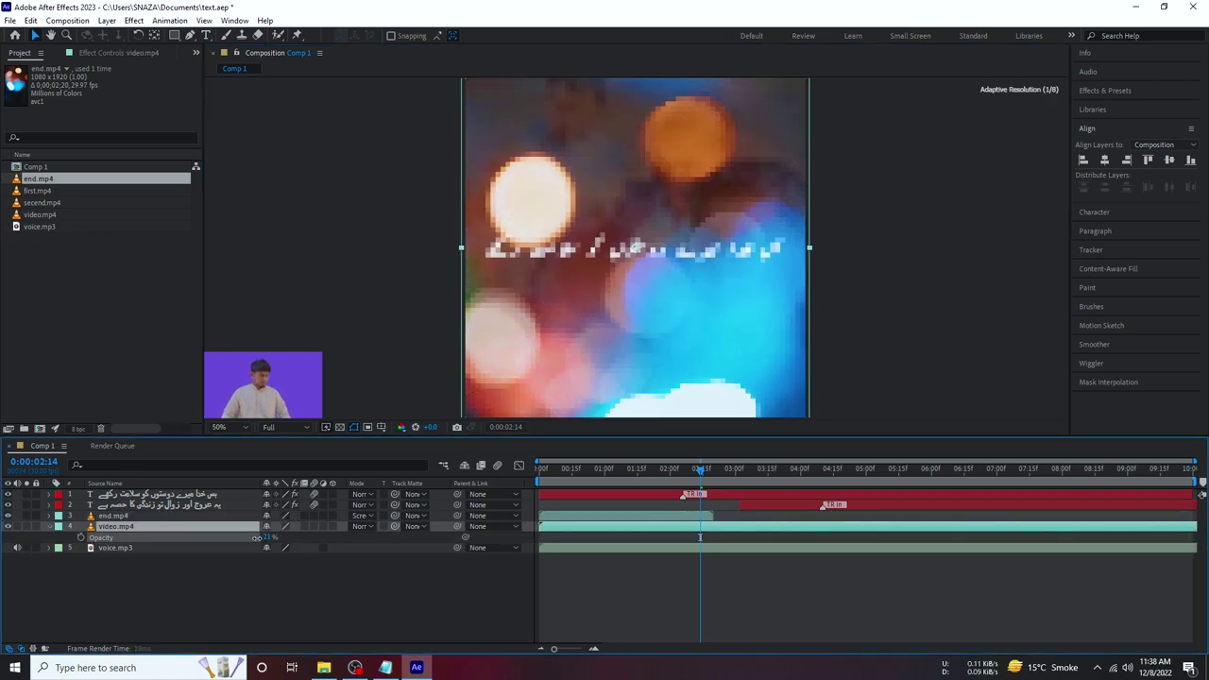
scroll(320, 344, "down", 1)
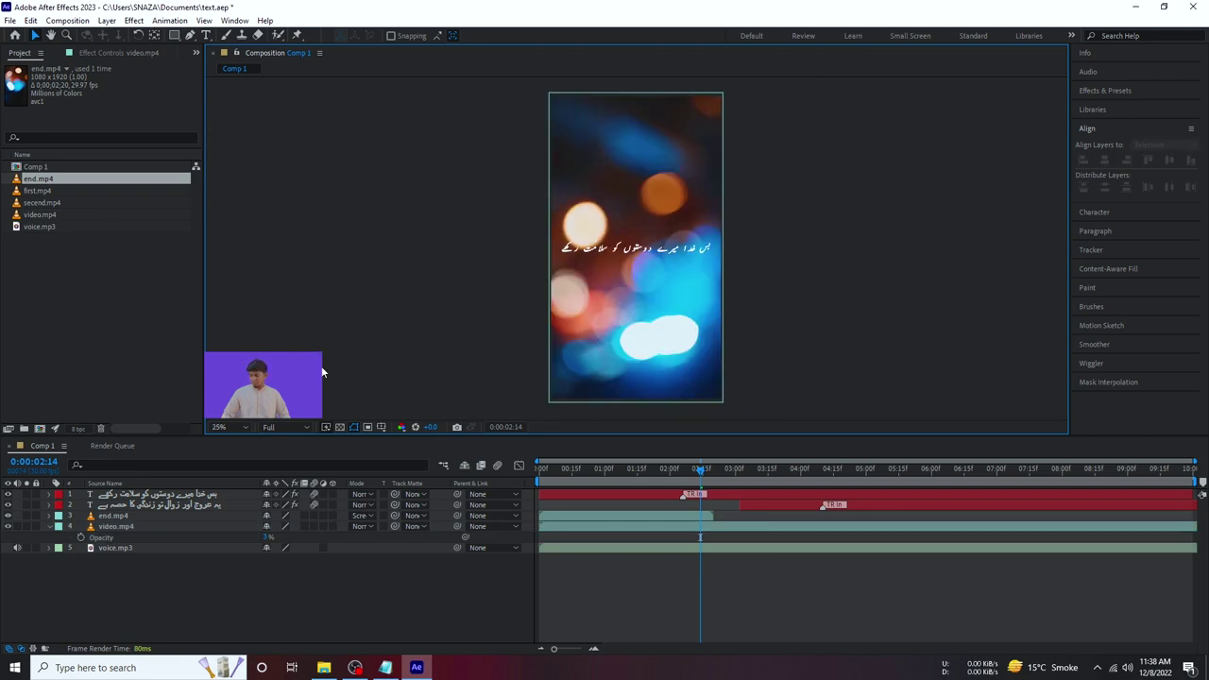
left_click(269, 537)
type("15")
key("Return")
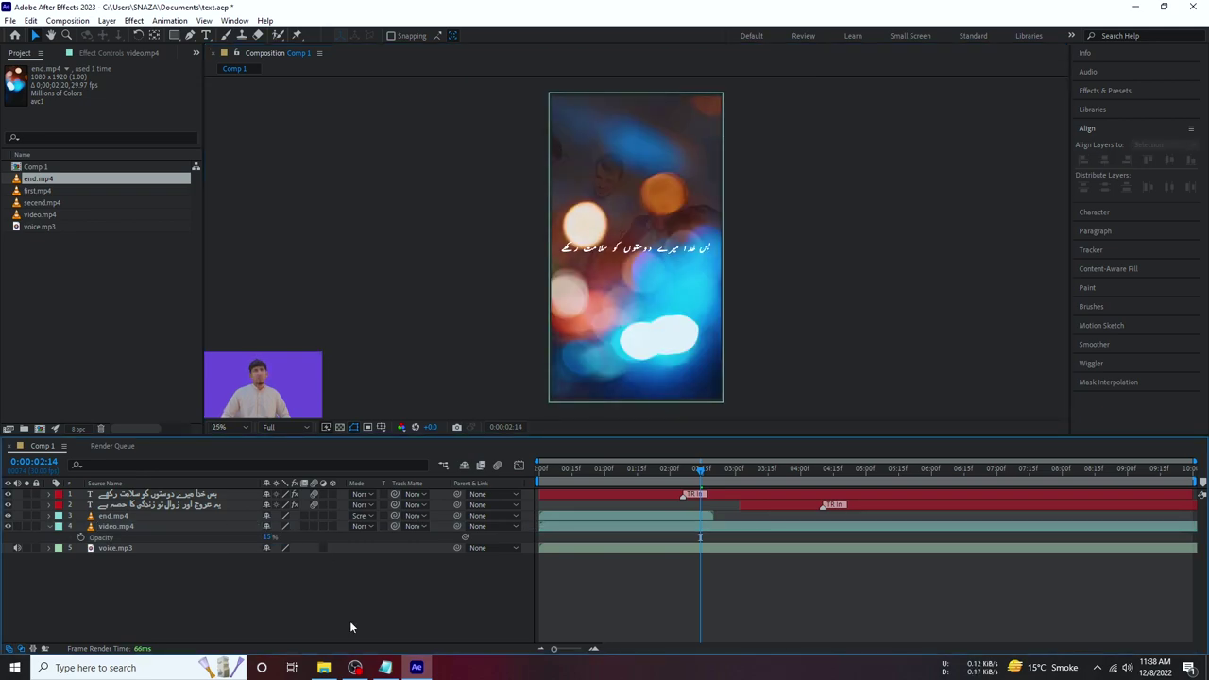
left_click(641, 468)
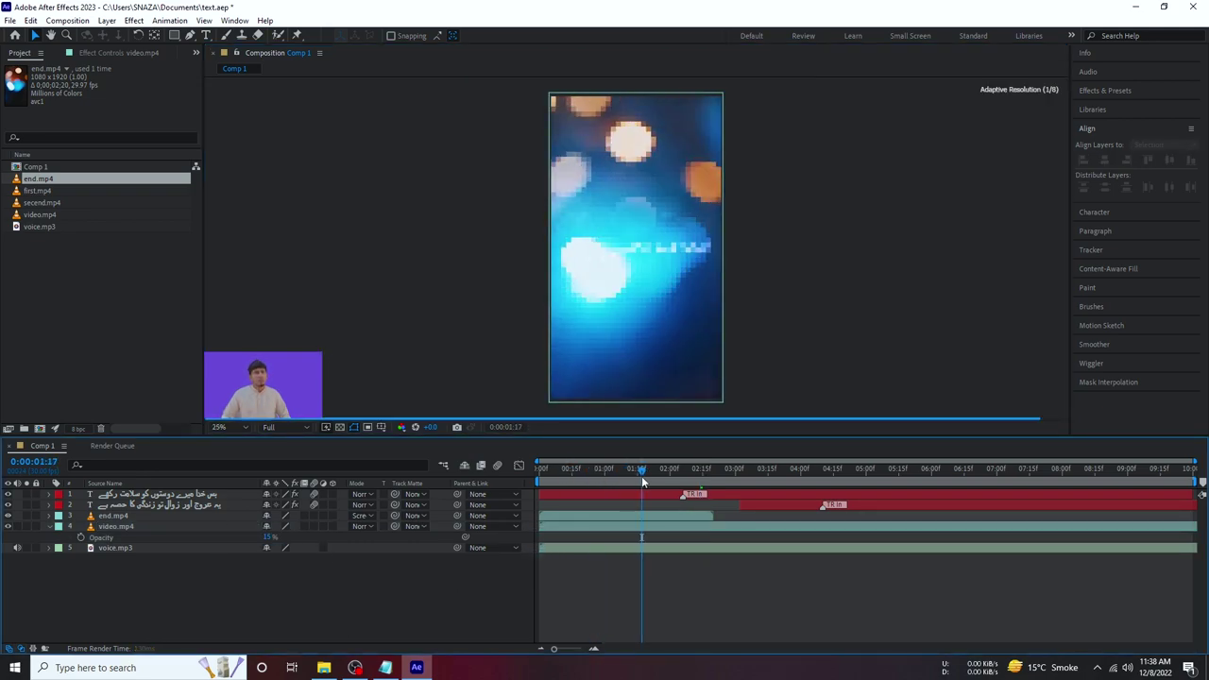
Try a duplicate end.mp4 bokeh clip starting where the first ends, then delete it.
key("space")
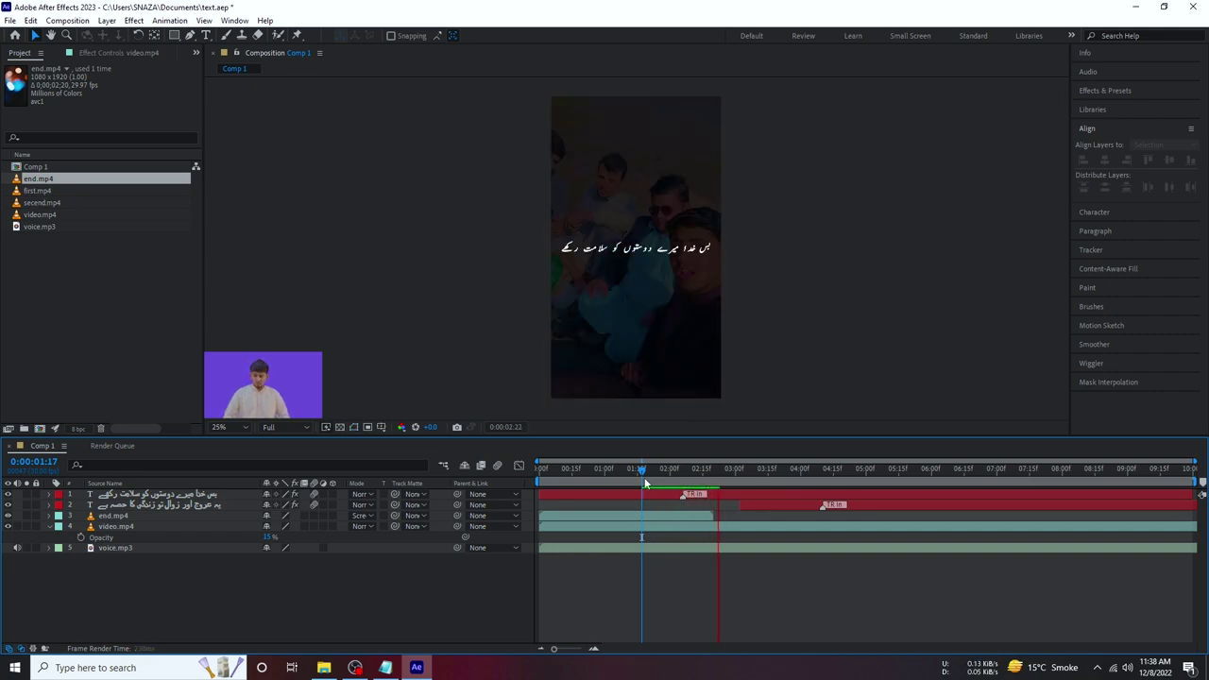
left_click(681, 517)
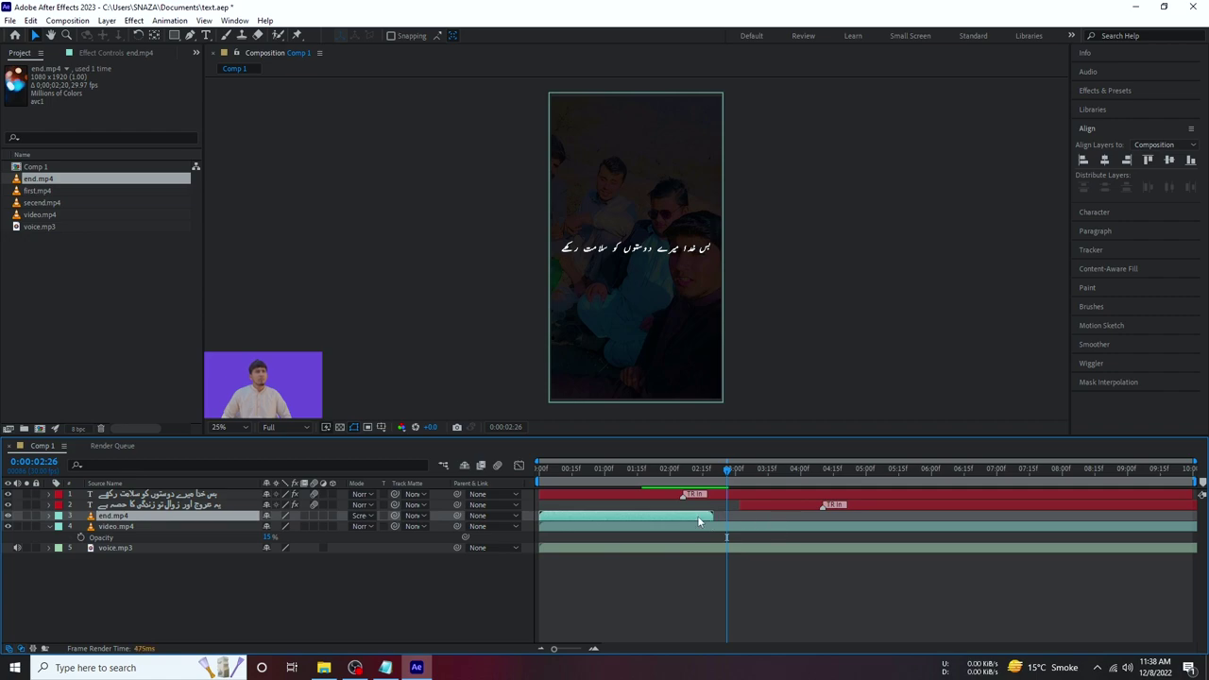
key("ctrl+d")
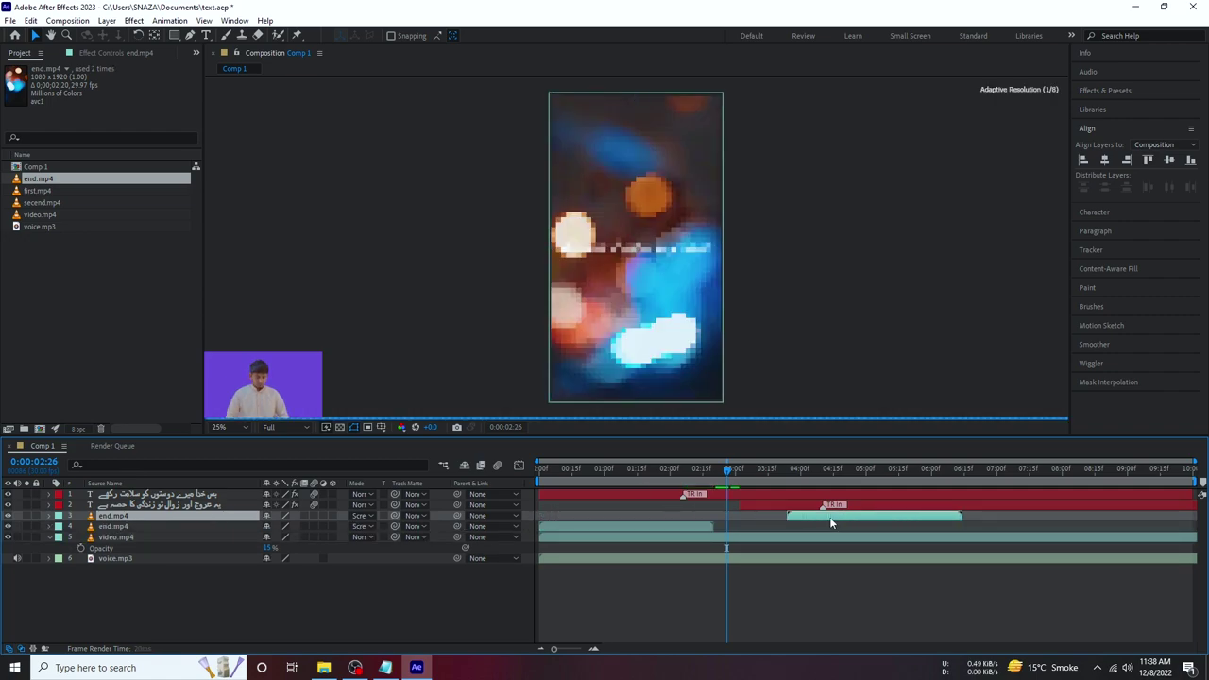
left_click_drag(581, 522, 755, 535)
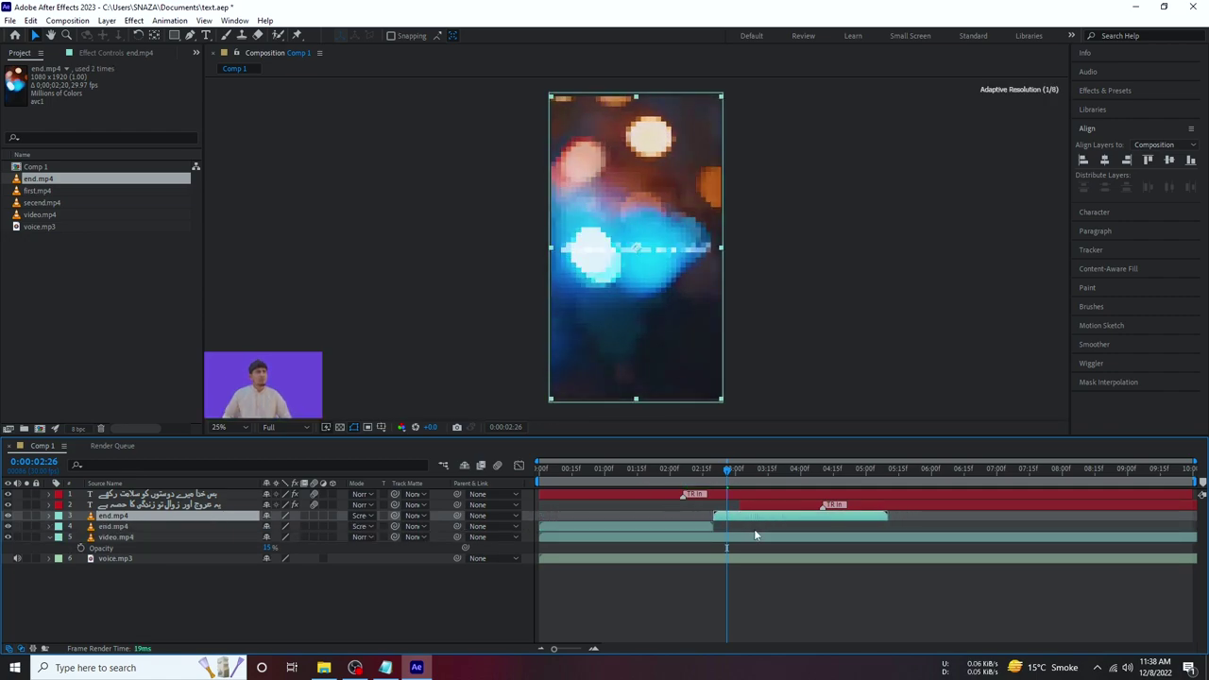
left_click(707, 470)
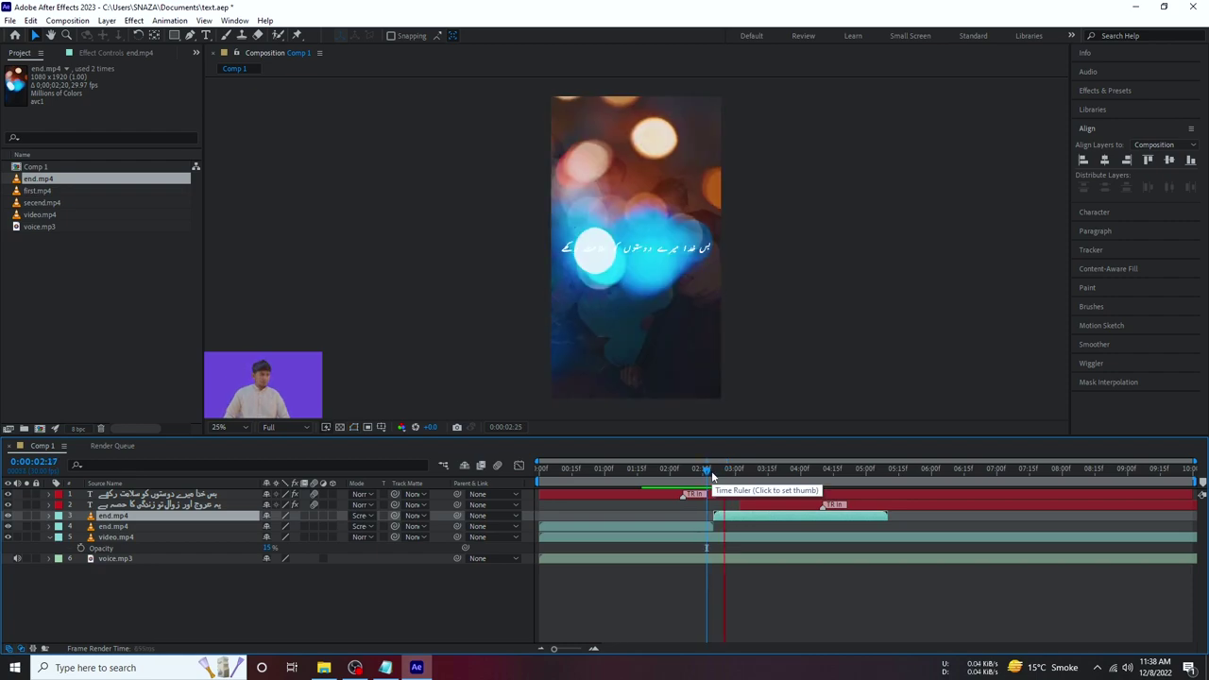
left_click(738, 518)
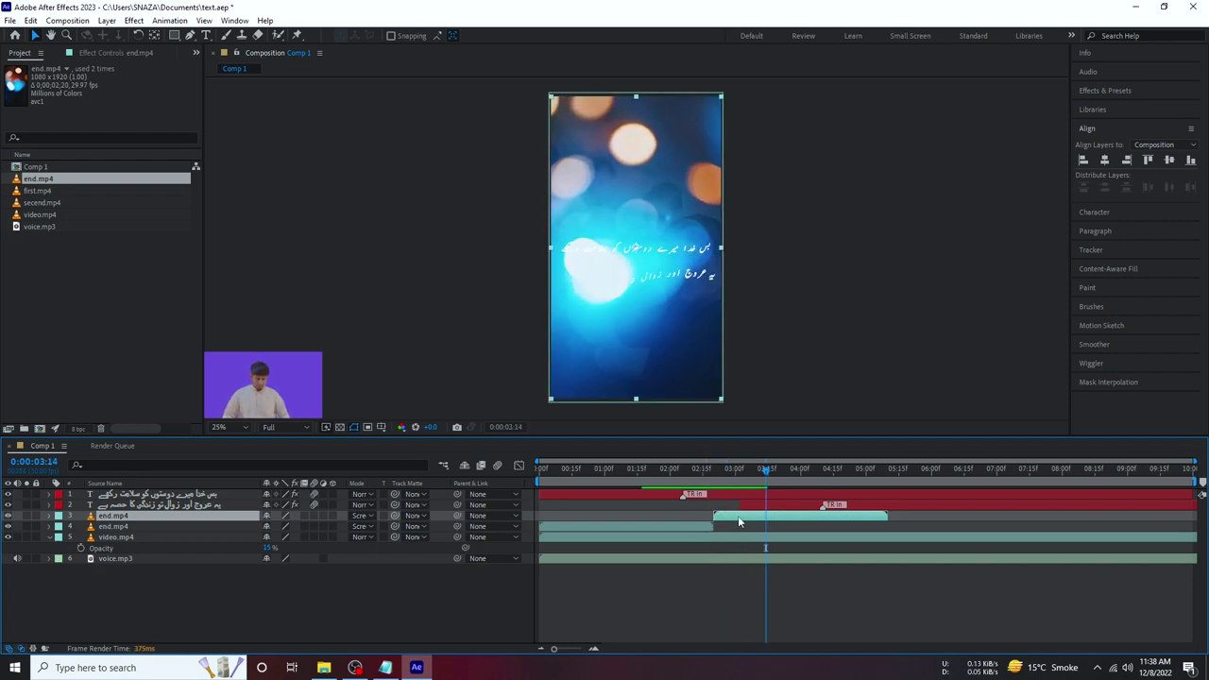
key("Delete")
Shift the remaining end.mp4 clip slightly later in the timeline.
left_click(648, 470)
left_click(700, 518)
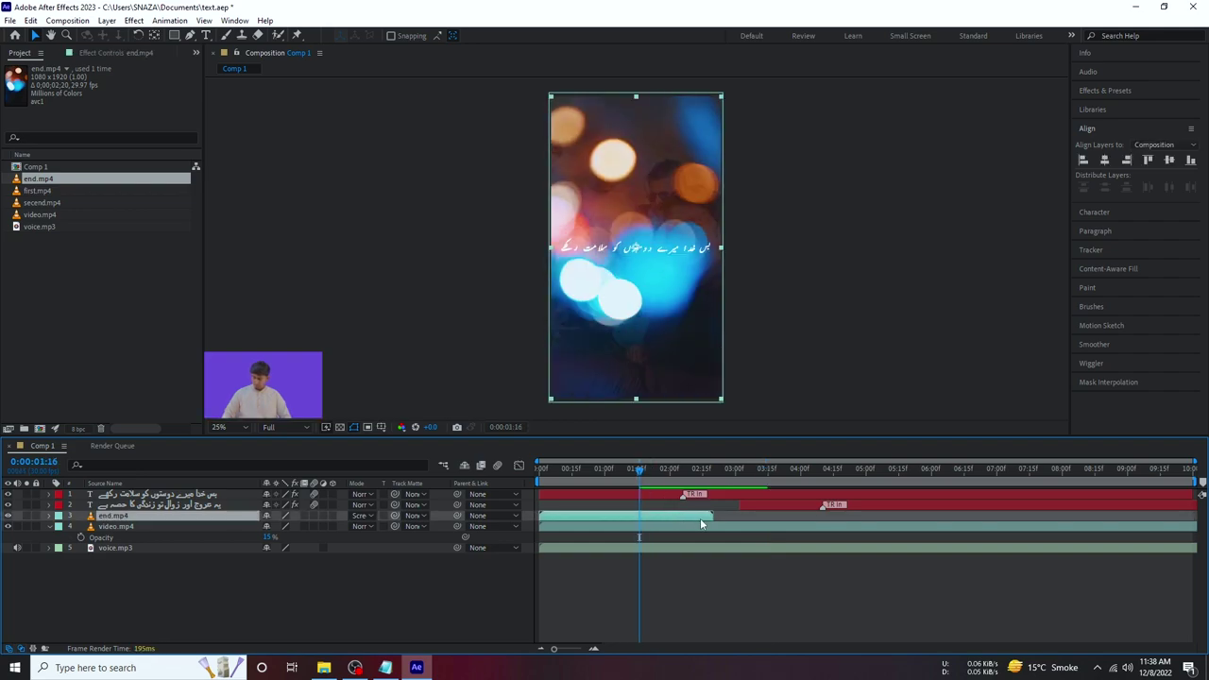
key("space")
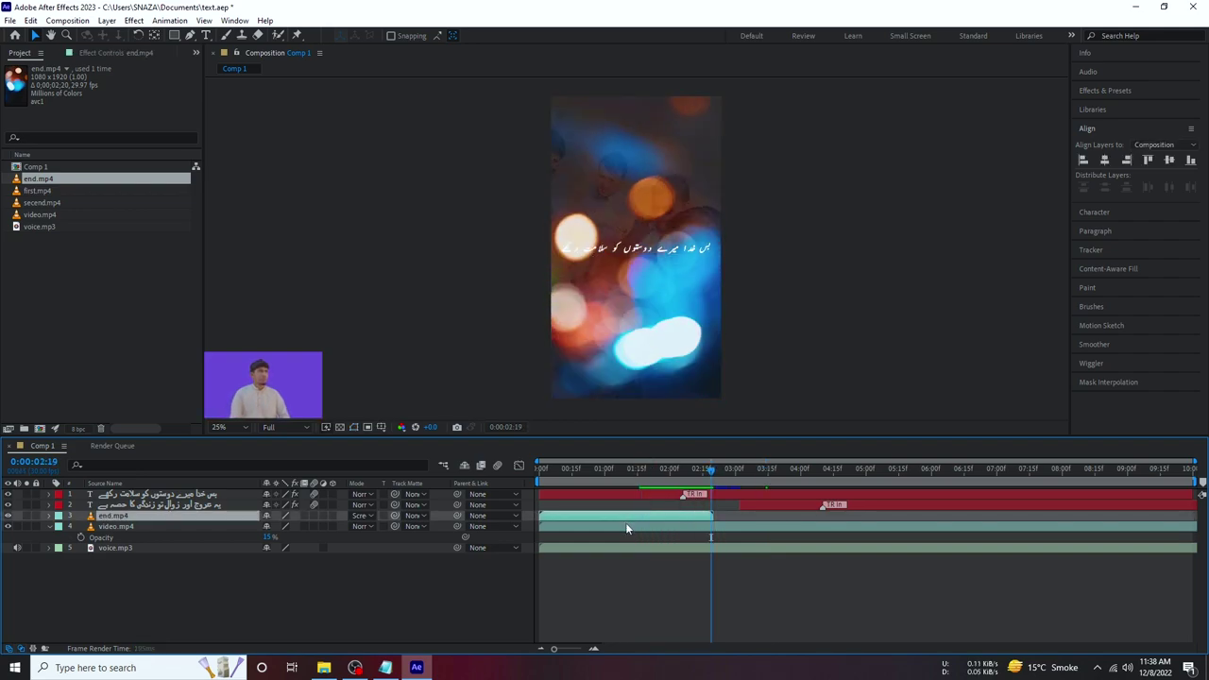
left_click_drag(625, 523, 652, 523)
key("Home")
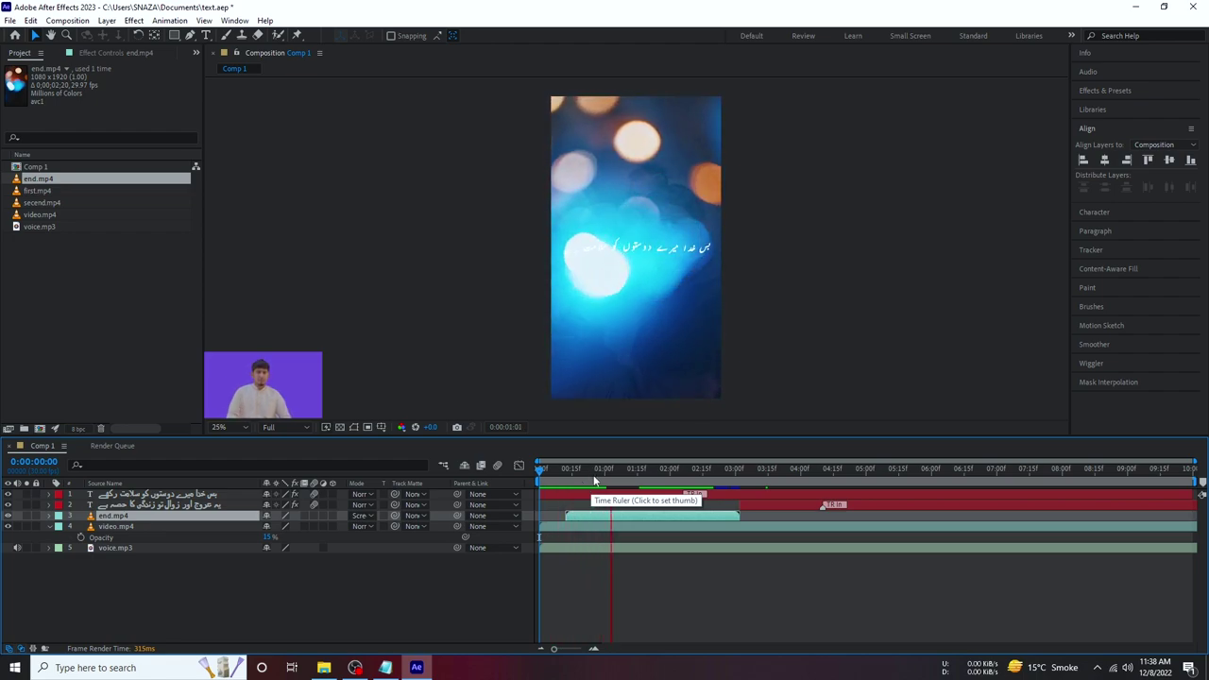
Nudge the bokeh layer slightly up and left in the viewer, undoing an accidental move.
left_click(622, 517)
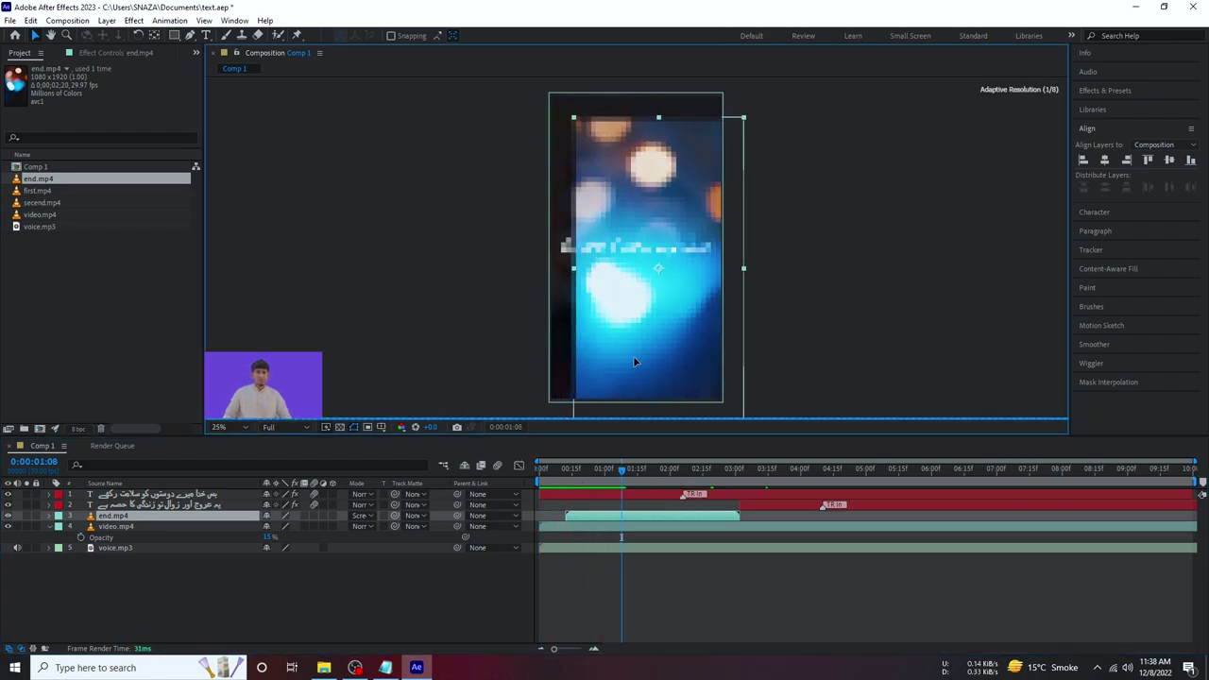
left_click_drag(611, 336, 631, 357)
key("ctrl+z")
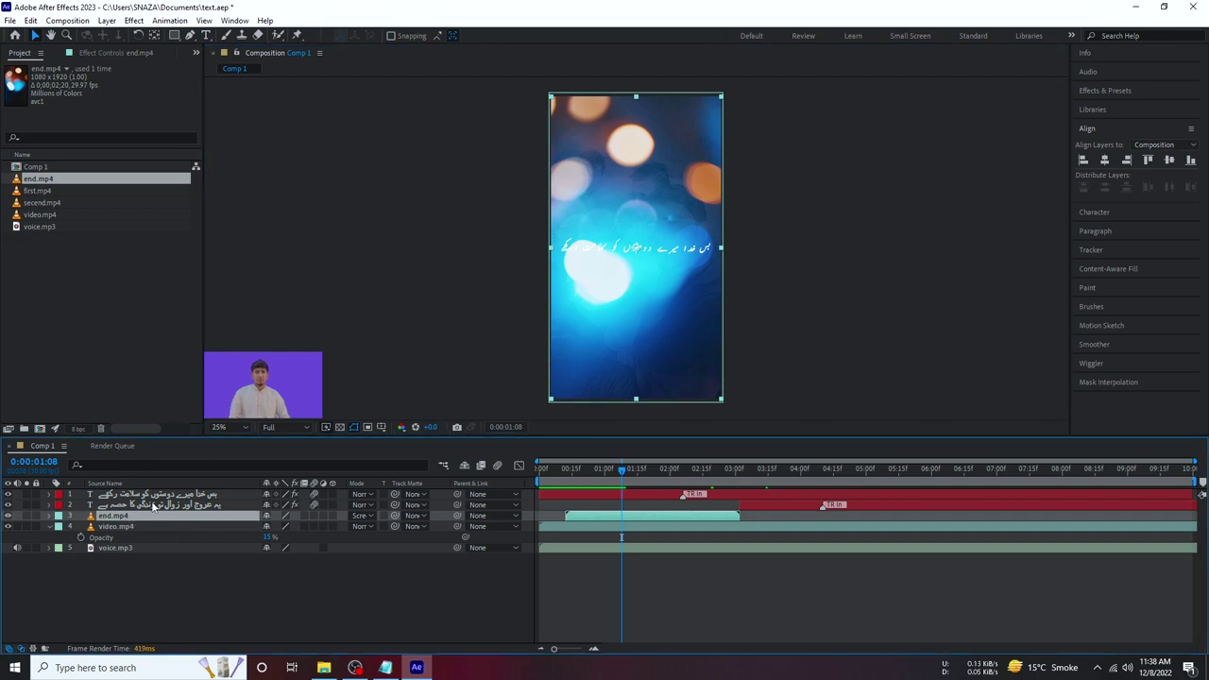
mouse_move(665, 289)
left_mouse_down()
mouse_move(647, 274)
mouse_move(673, 300)
left_mouse_up()
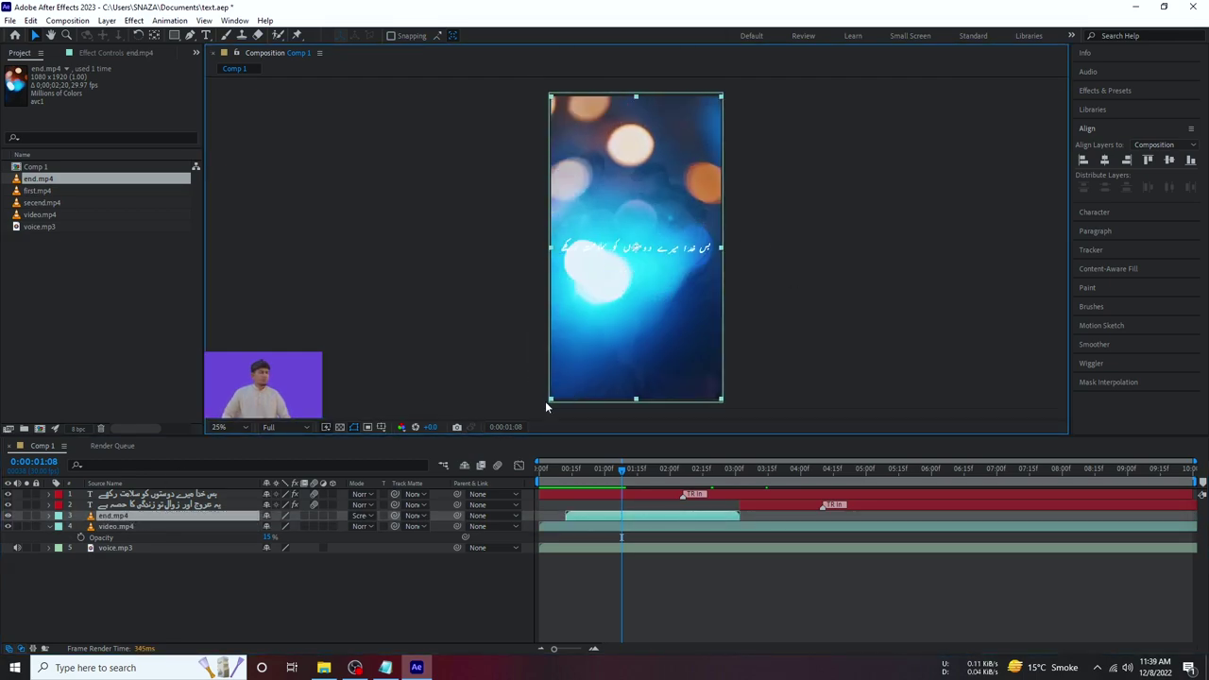
Scale the end.mp4 bokeh layer up to about 163% and check it at the clip's start.
key("s")
left_click_drag(280, 525, 708, 417)
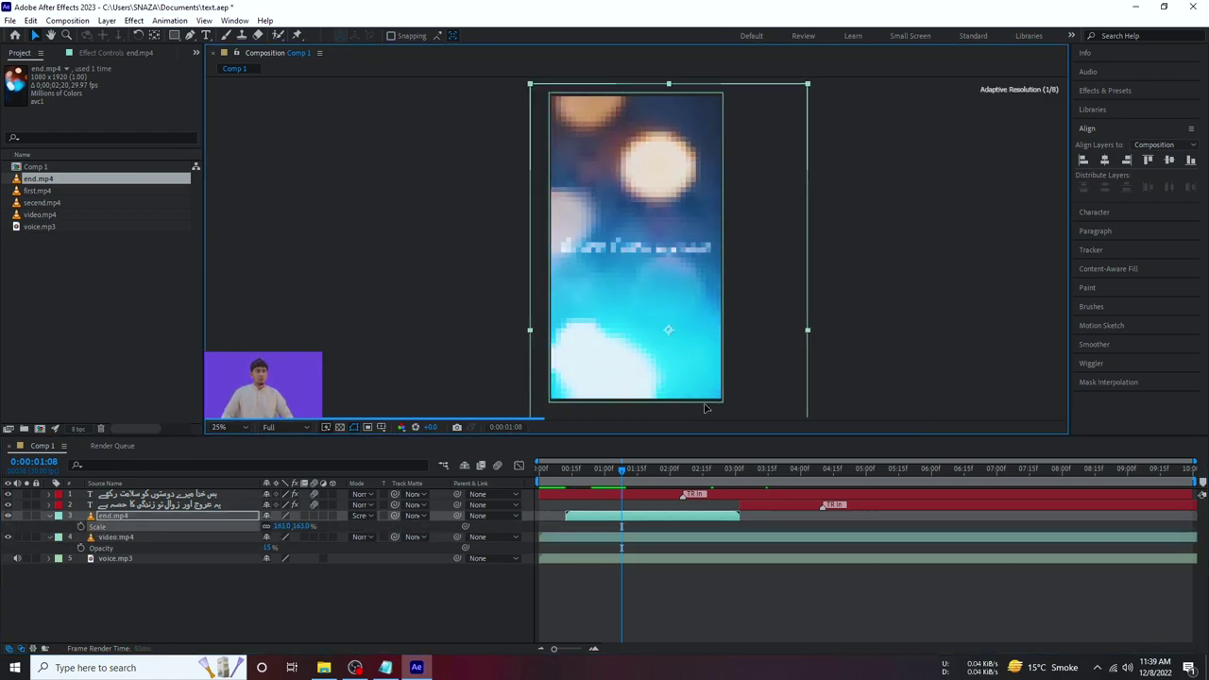
left_click(419, 272)
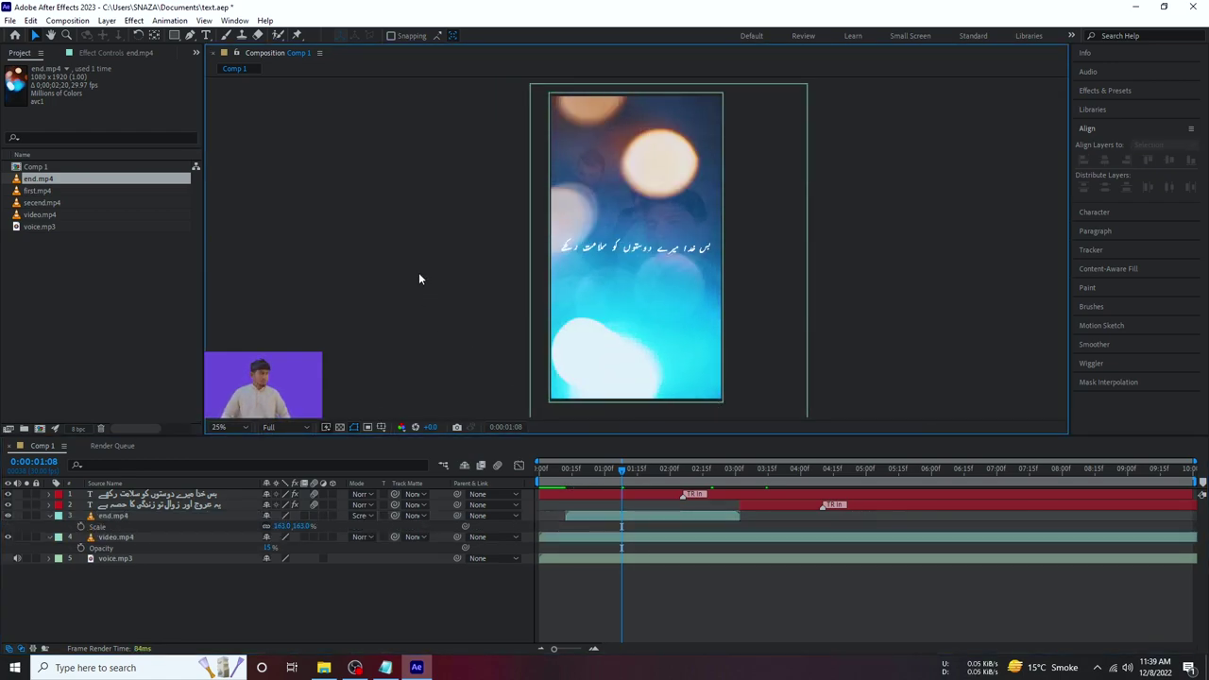
left_click(630, 516)
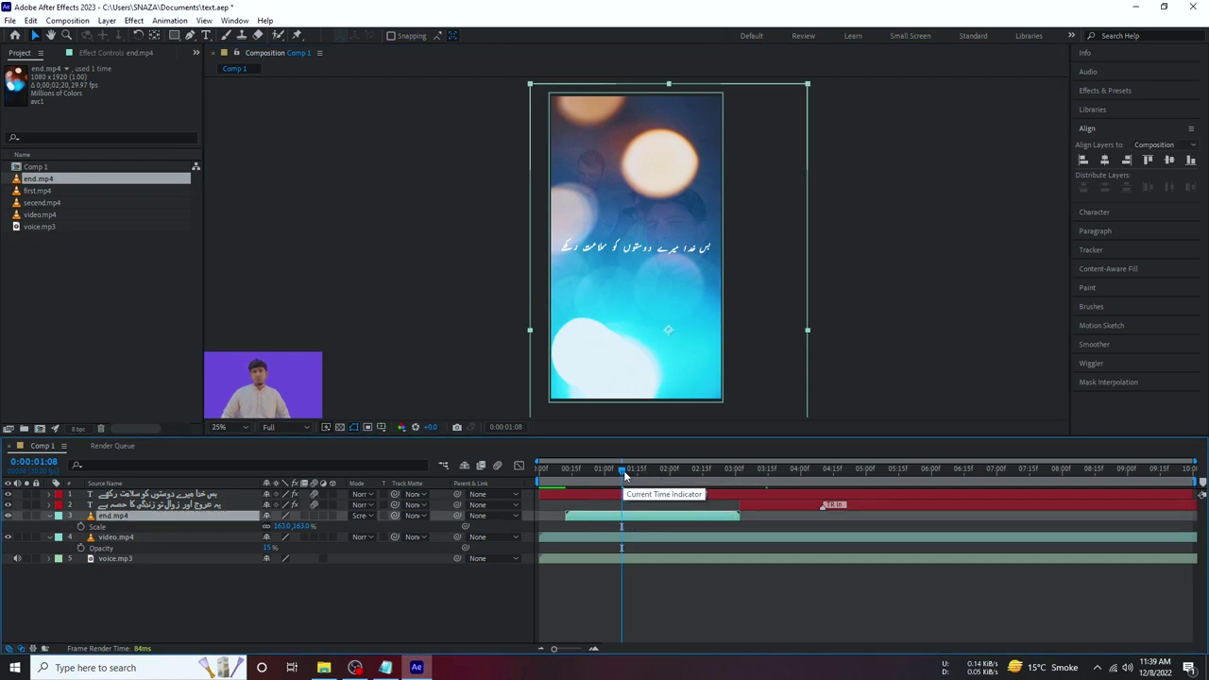
left_click(570, 484)
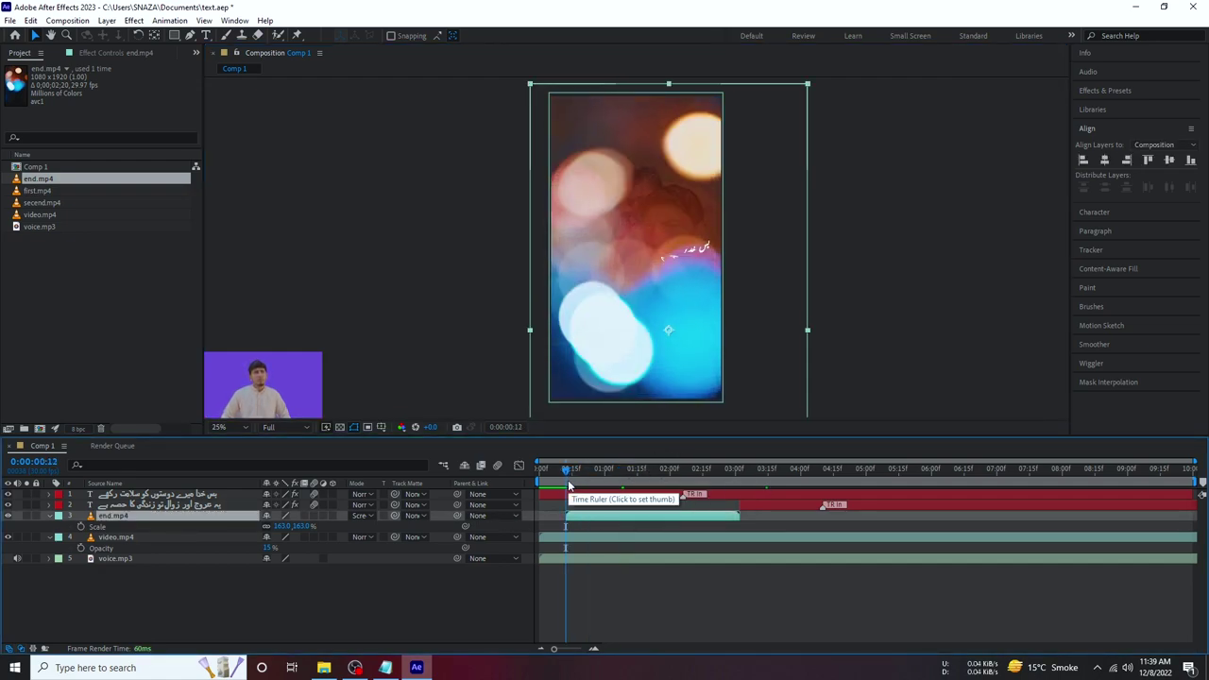
Keyframe end.mp4's opacity from 0% at its start to 100% at 0:00:00:22, then review the clip's end.
key("t")
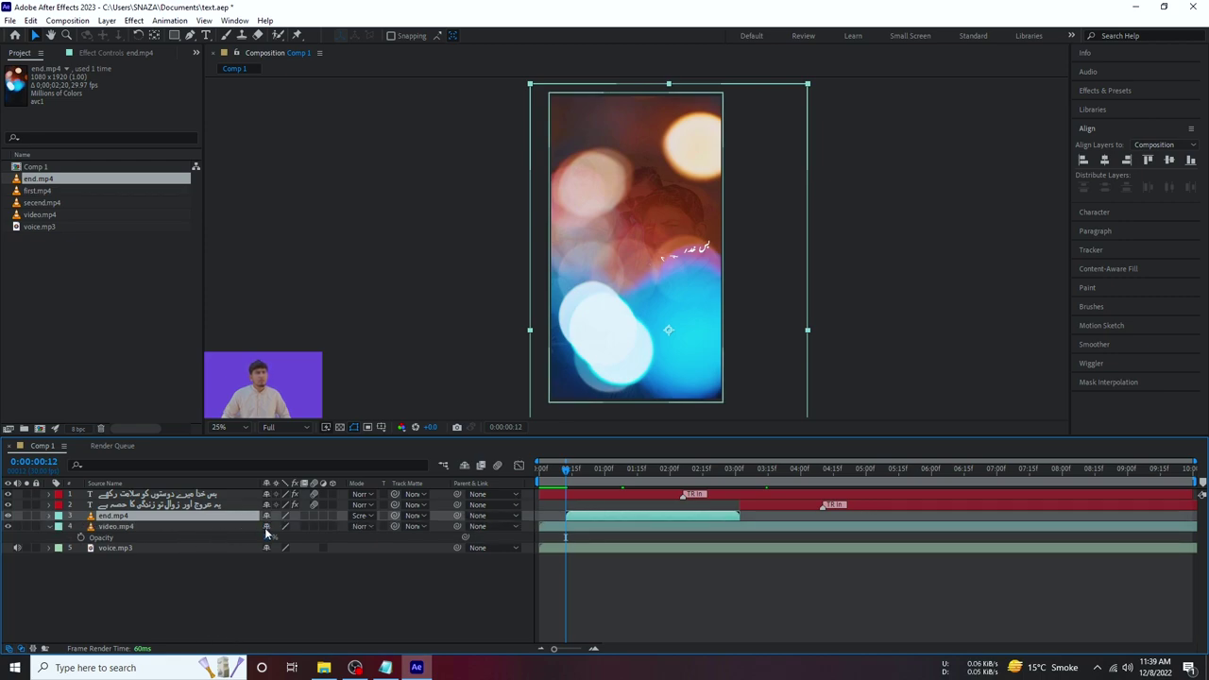
key("t")
left_click_drag(268, 526, 68, 534)
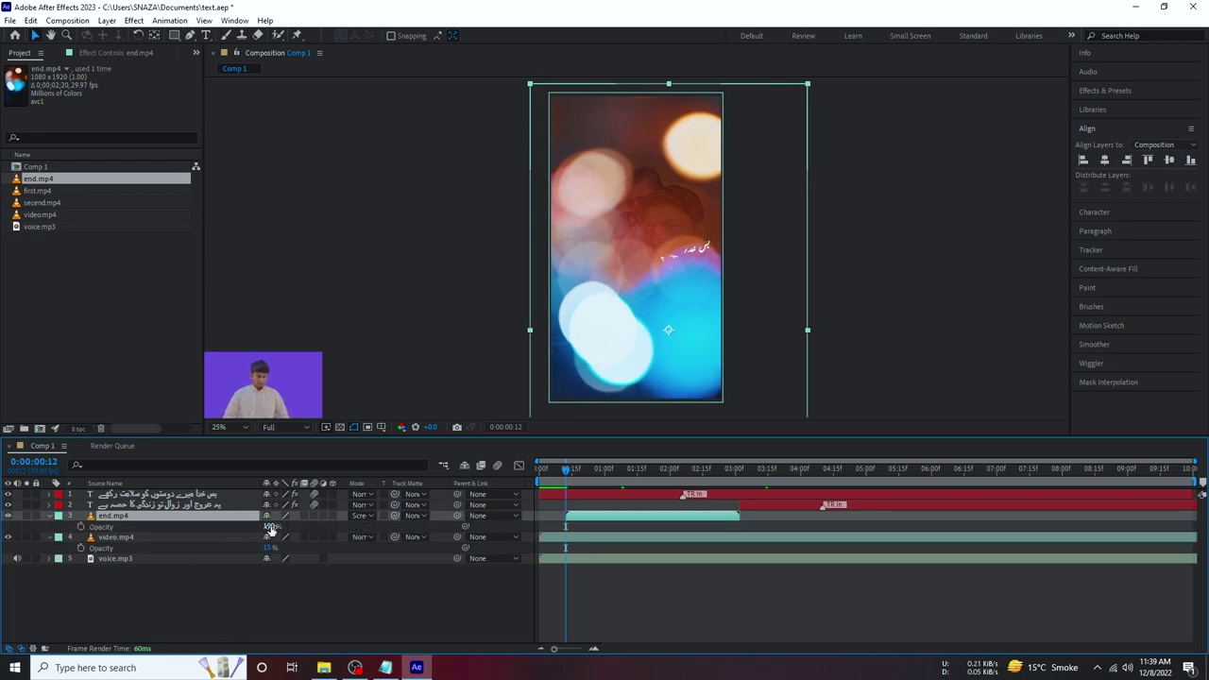
left_click(80, 526)
left_click_drag(567, 479, 587, 479)
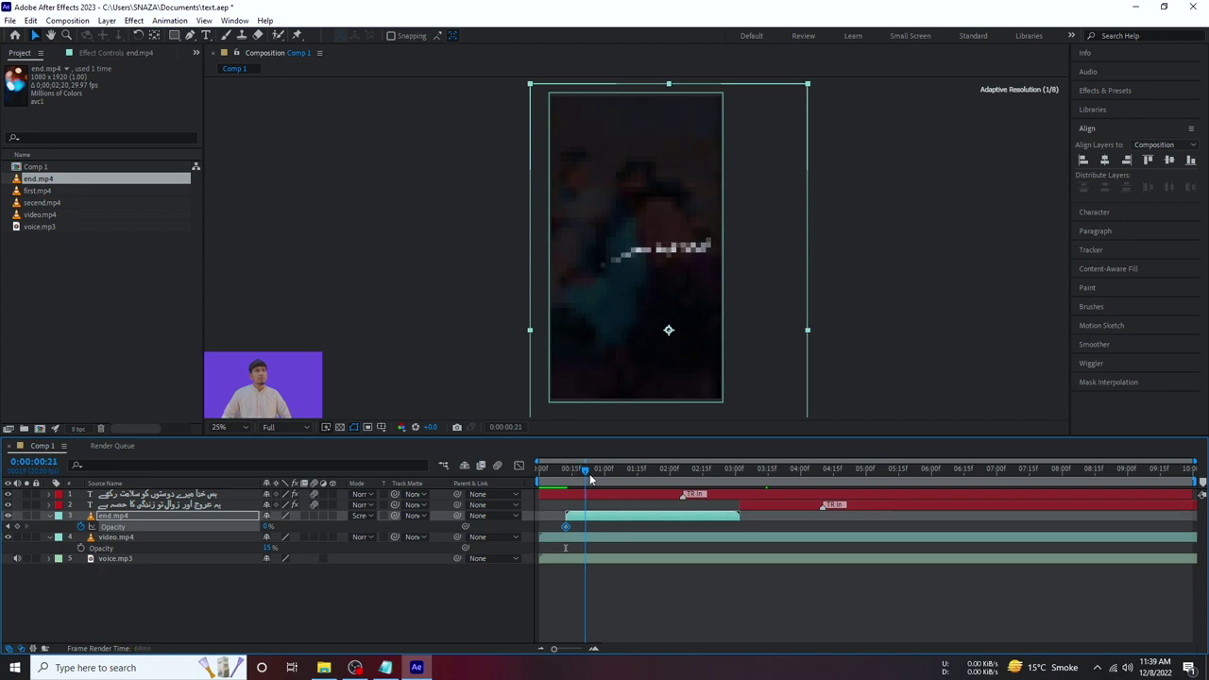
left_click_drag(267, 526, 535, 531)
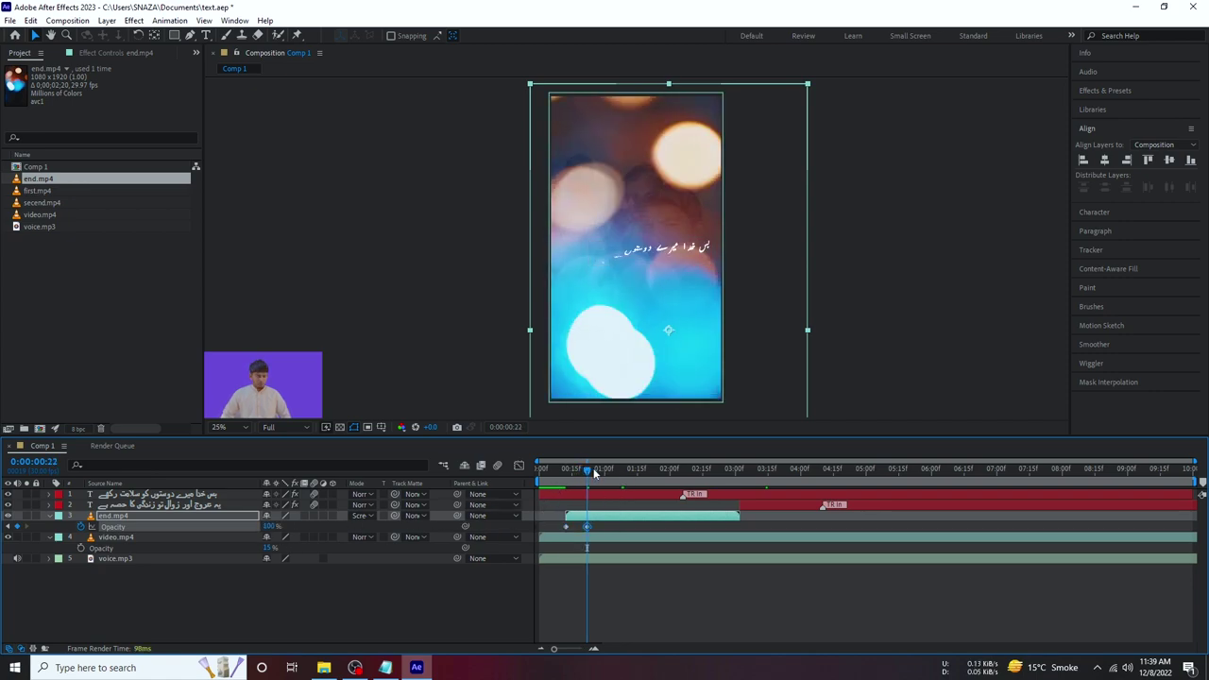
left_click_drag(594, 474, 730, 470)
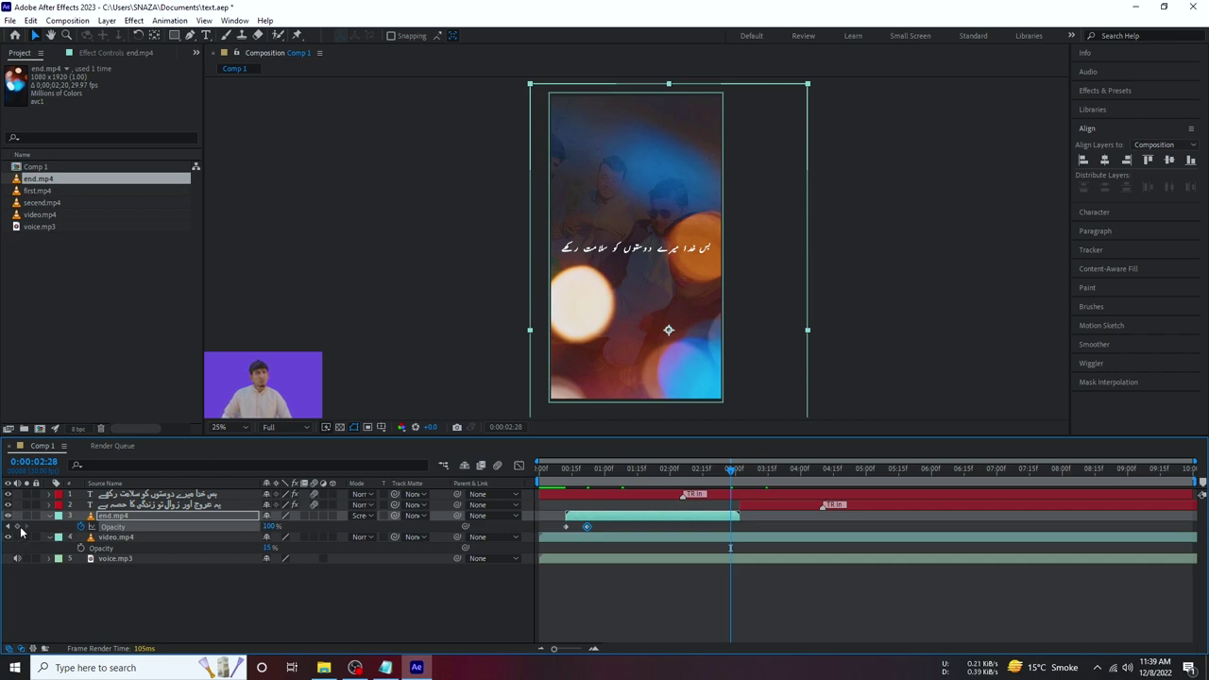
left_click_drag(734, 476, 743, 472)
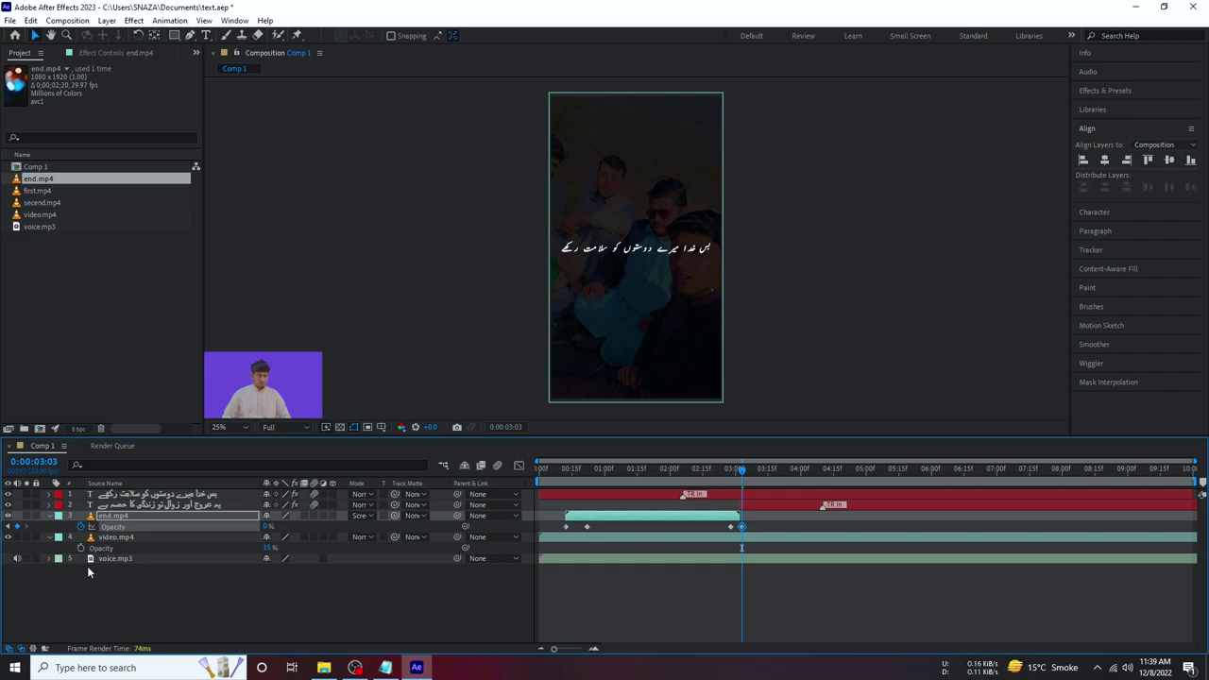
left_click_drag(563, 475, 544, 472)
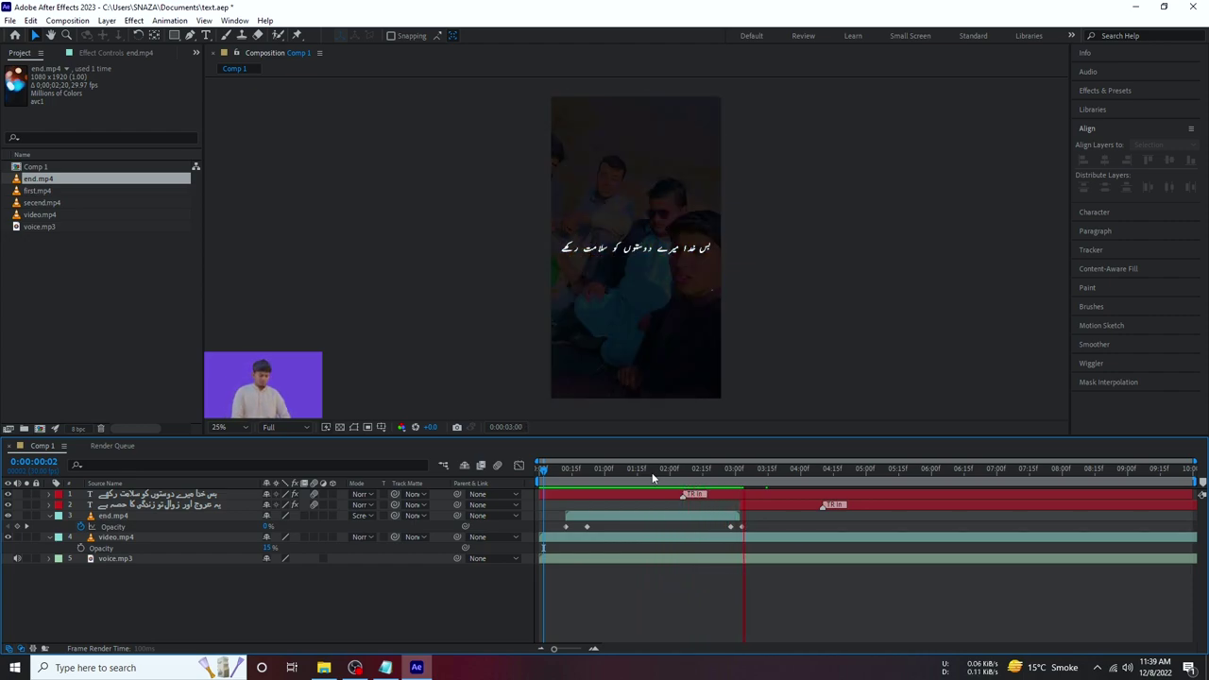
left_click(716, 469)
key("space")
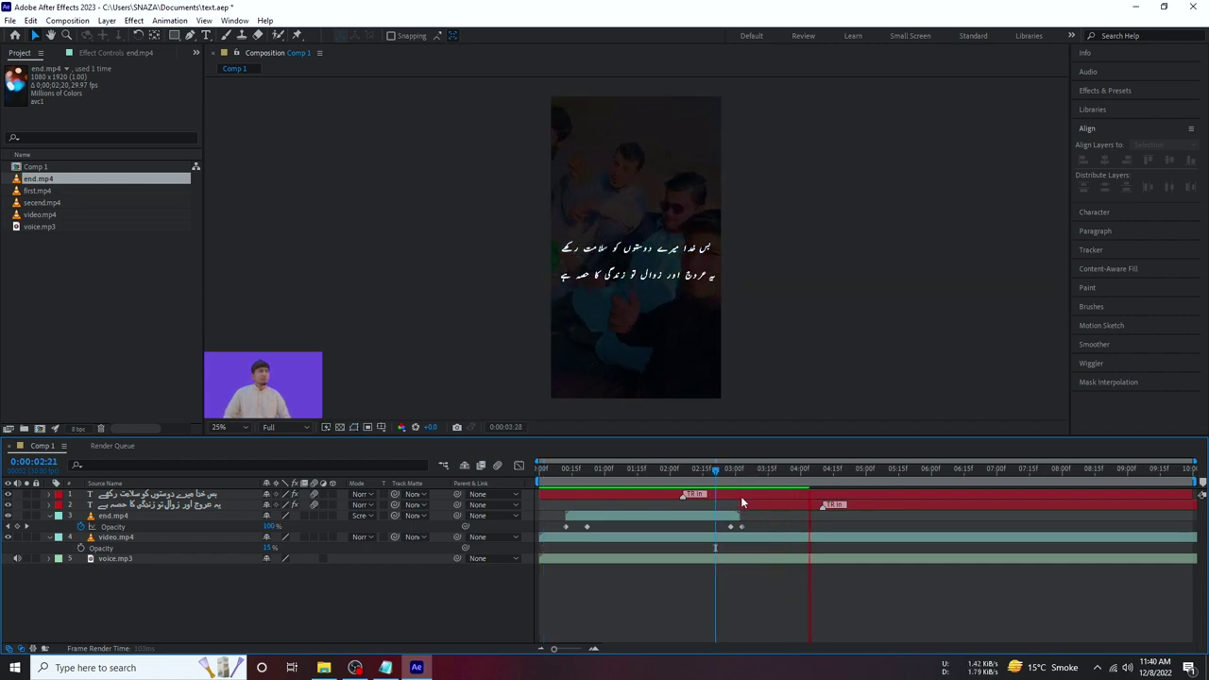
key("space")
key("Home")
key("space")
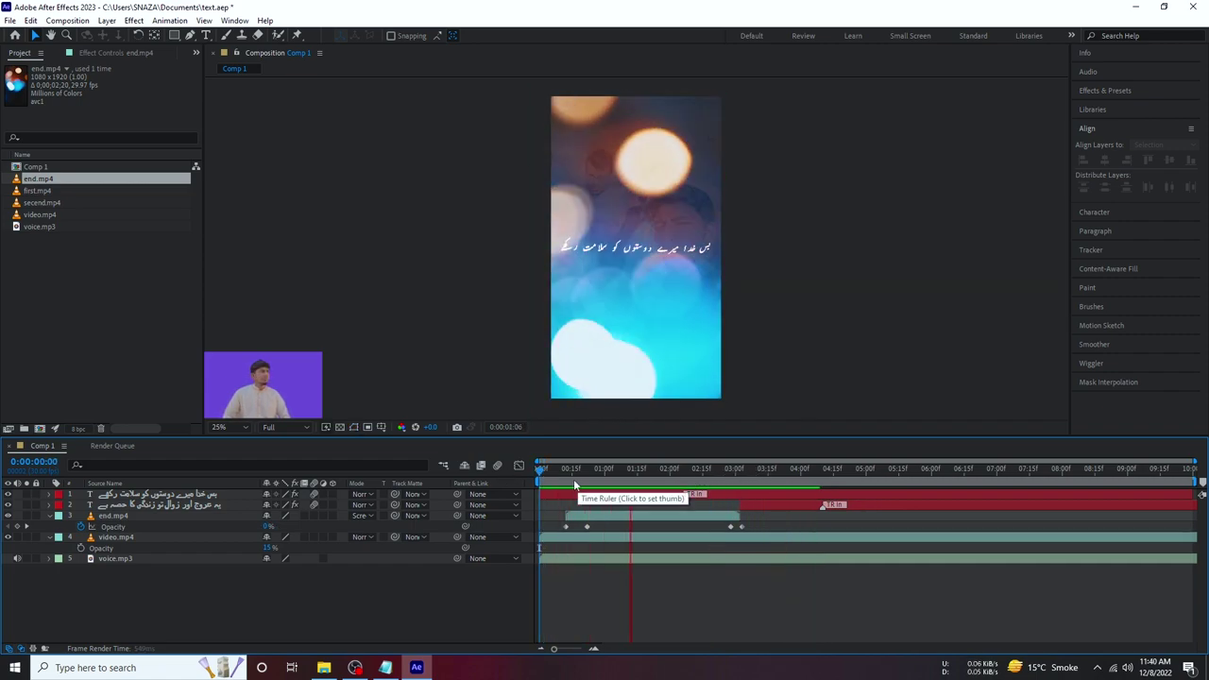
key("space")
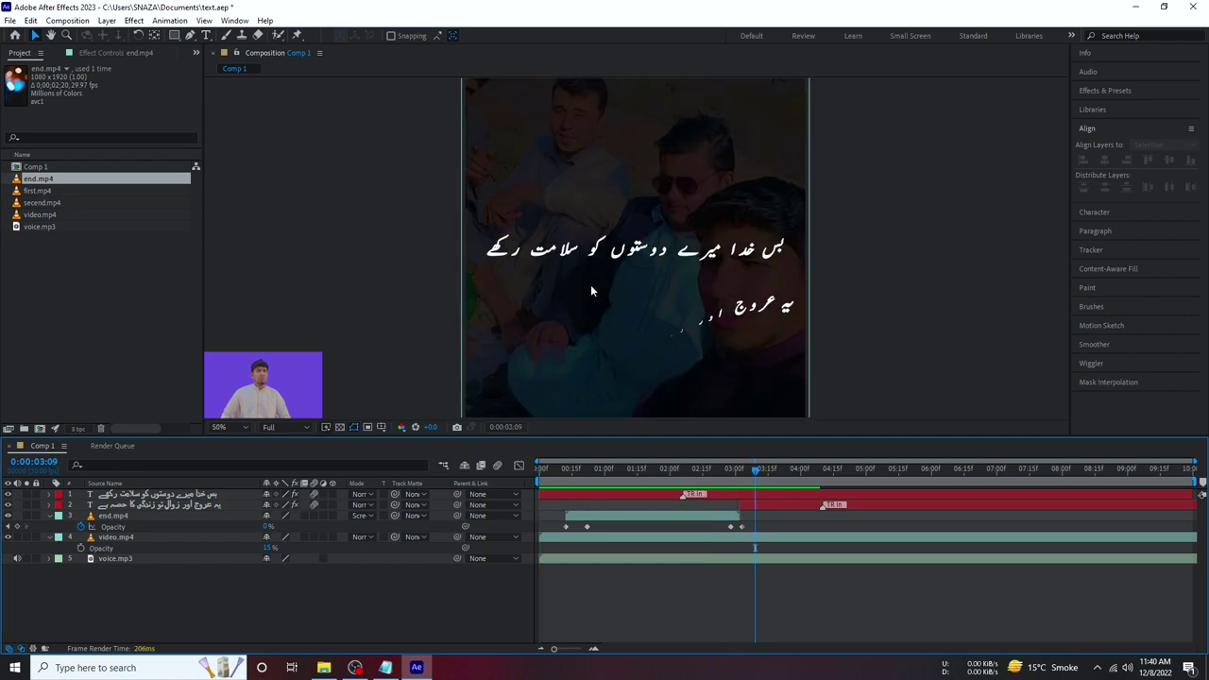
key("period")
key("period")
Set the first Urdu text line's font size to 72 px.
left_click(615, 494)
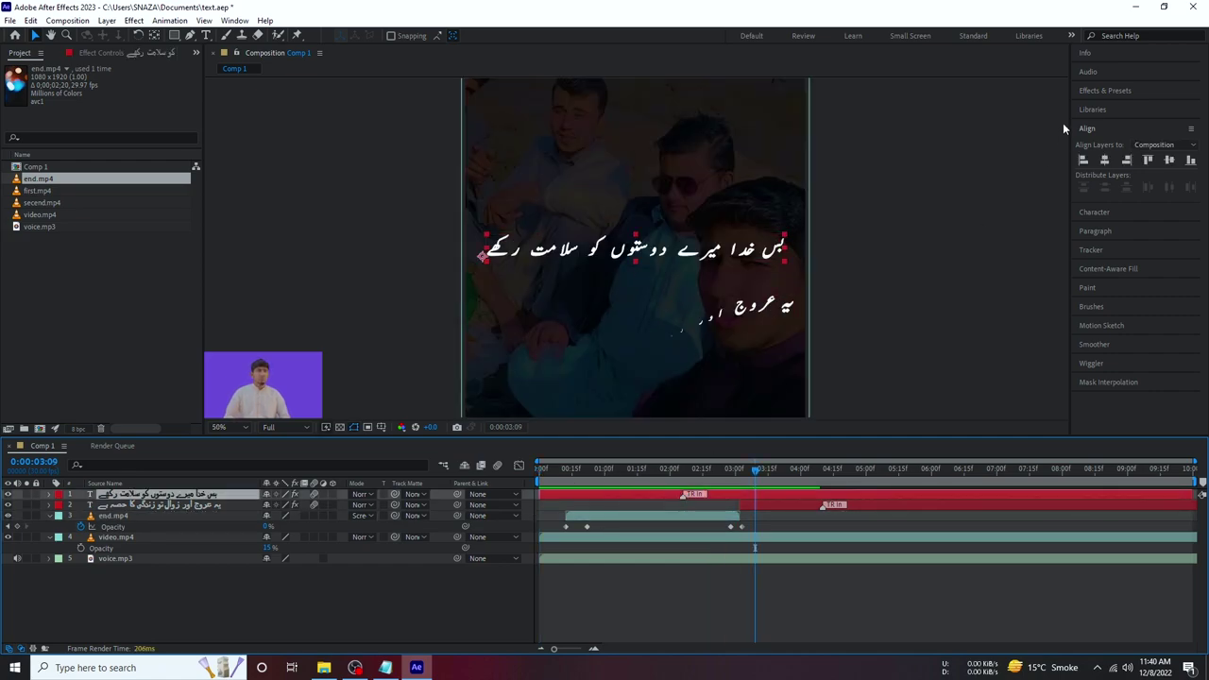
left_click(1093, 109)
left_click(1096, 111)
left_click(1105, 148)
left_click(1101, 200)
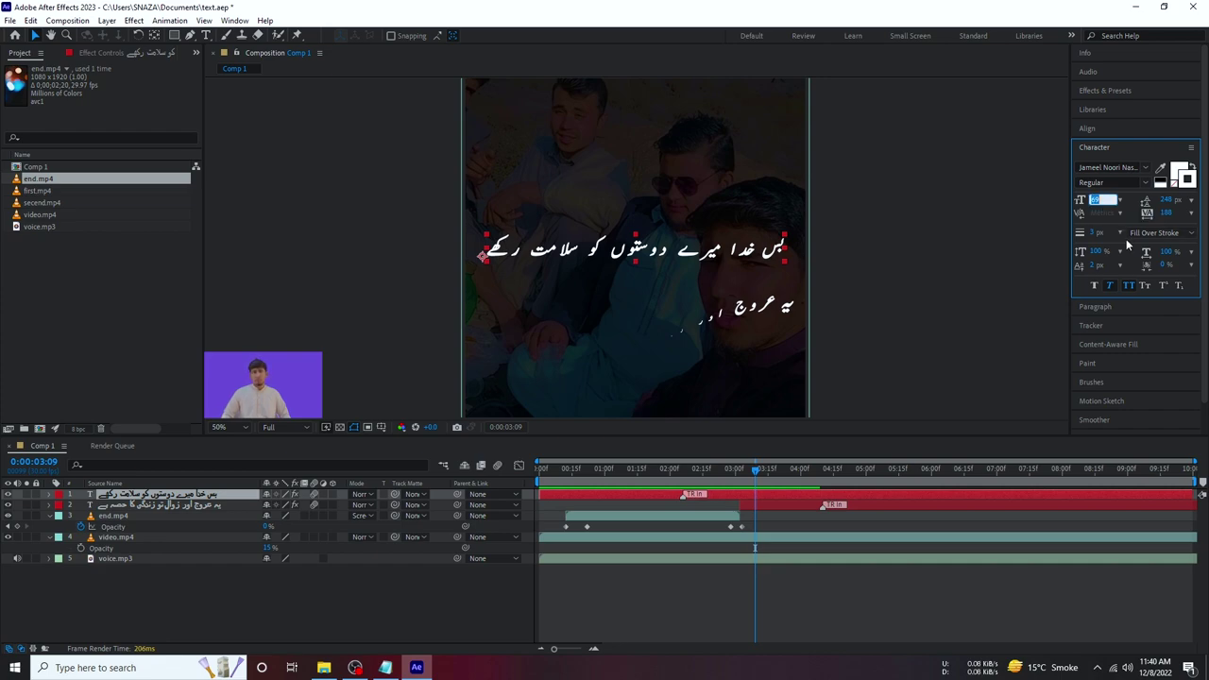
type("72")
key("Return")
left_click(1036, 257)
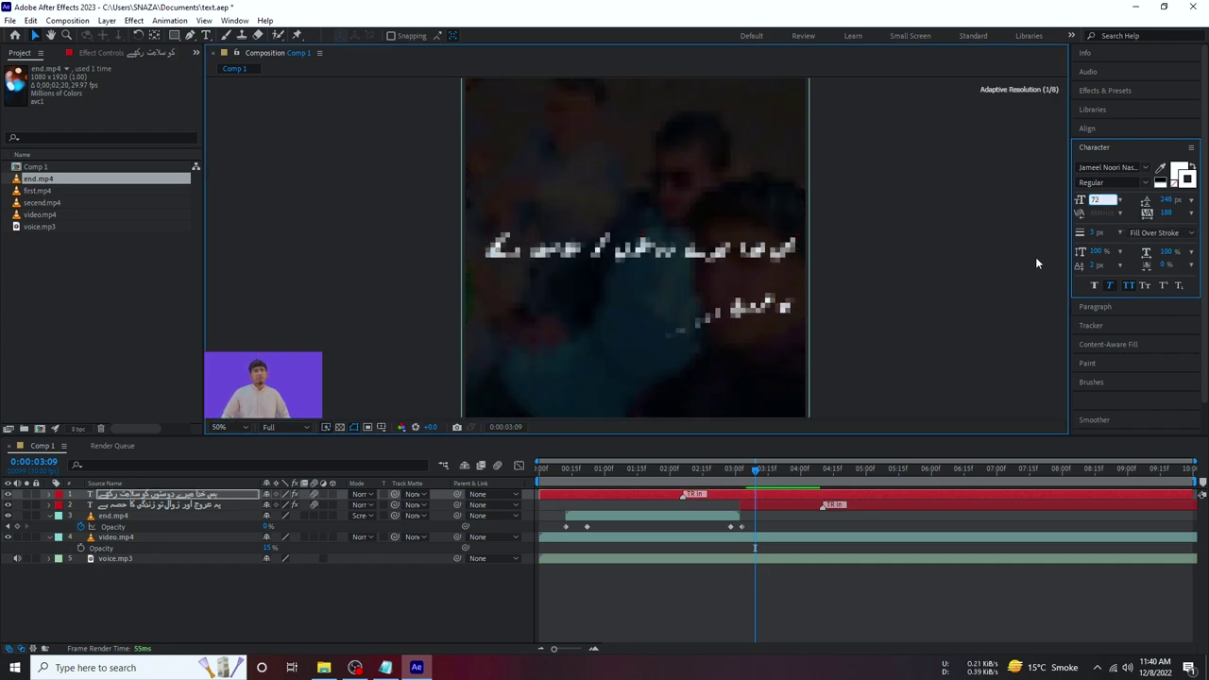
Set the second Urdu line to 72 px and nudge it slightly left at 0:00:04:18.
left_click(716, 502)
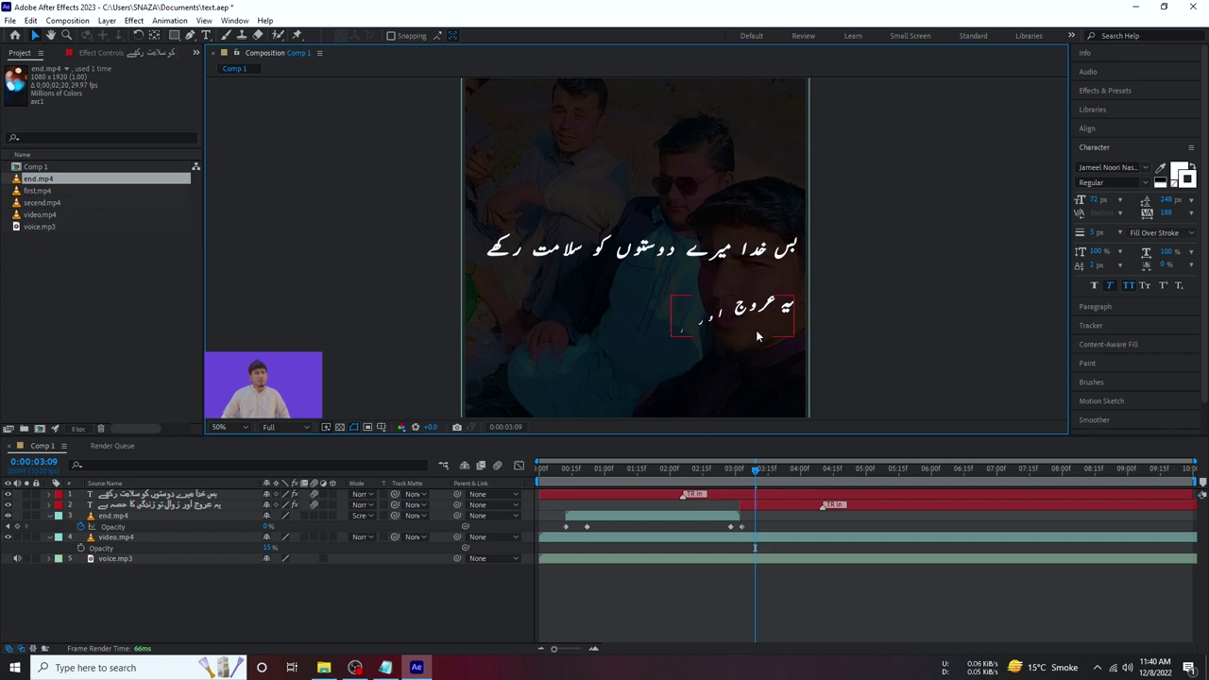
left_click(1094, 200)
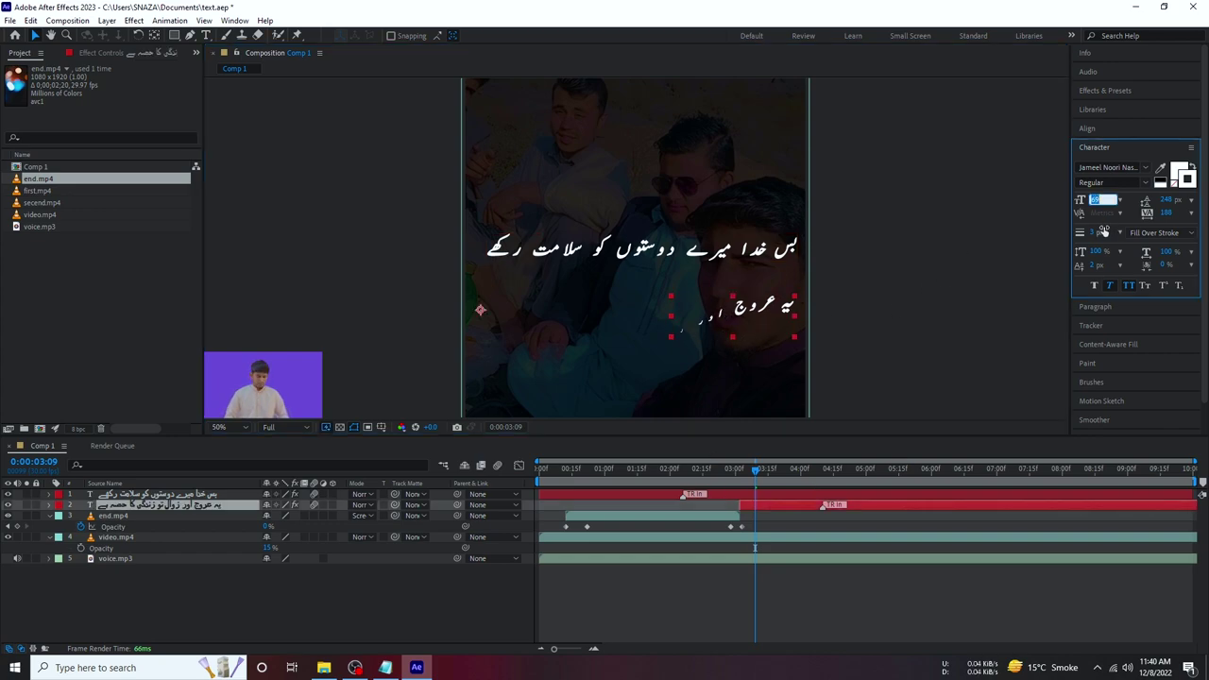
type("72")
left_click(374, 612)
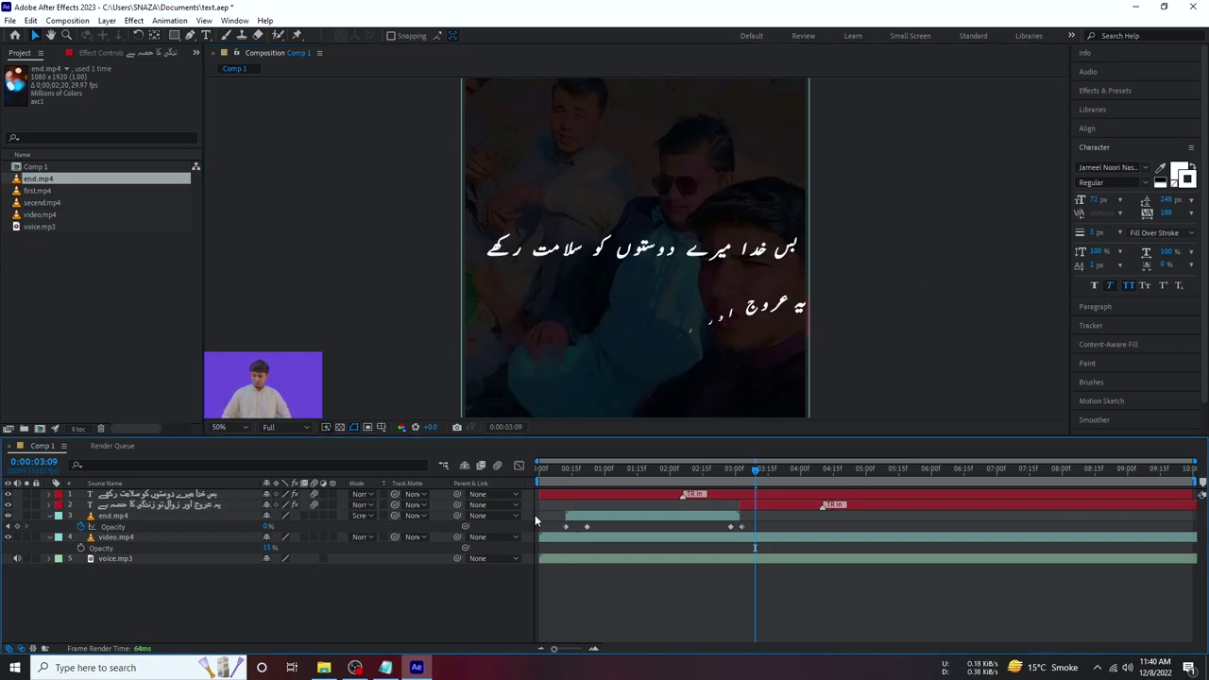
left_click_drag(765, 472, 839, 472)
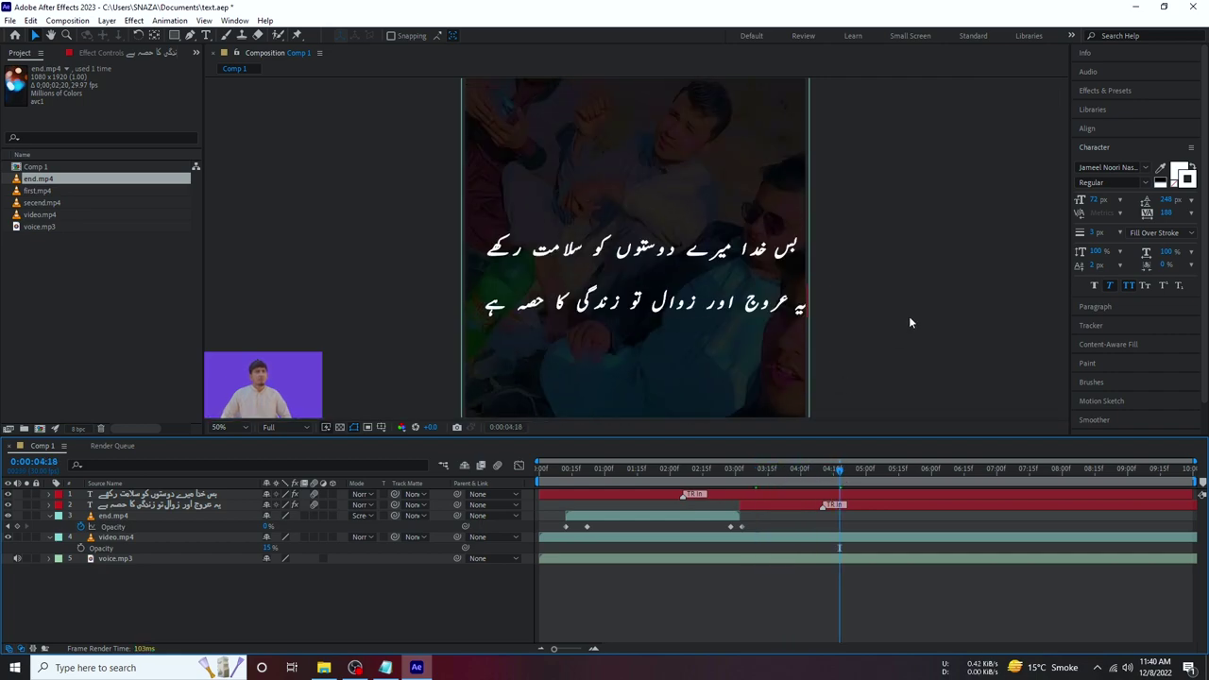
left_click_drag(647, 304, 650, 309)
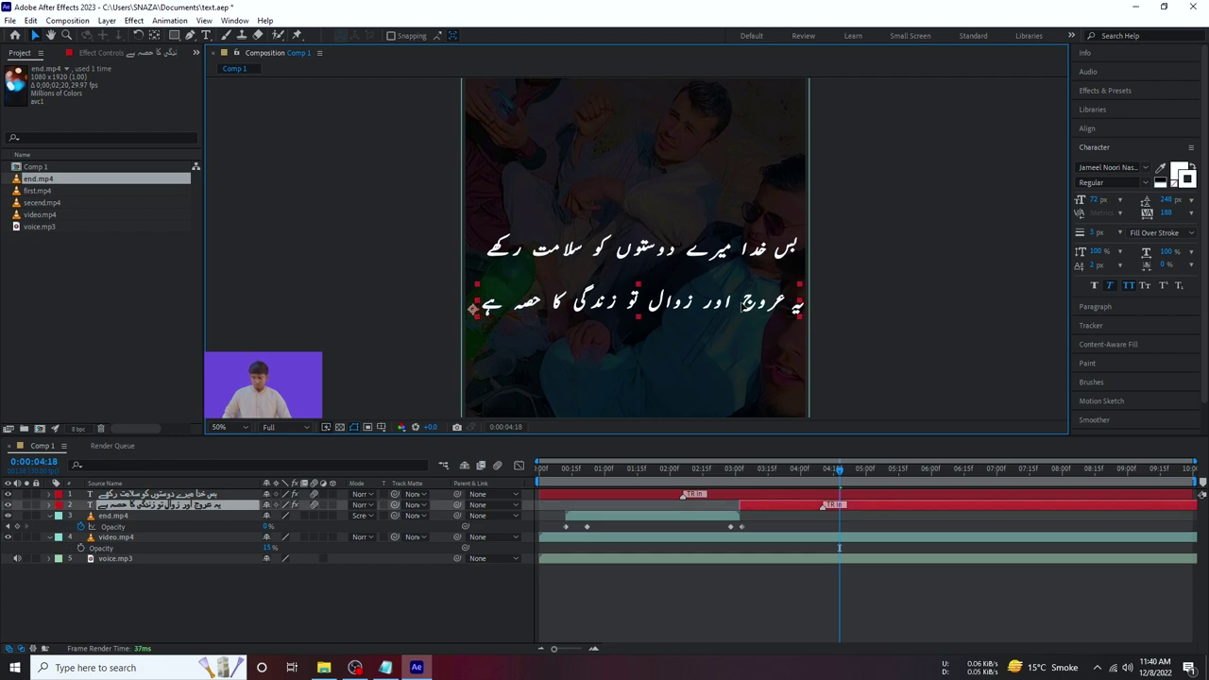
left_click_drag(746, 307, 742, 307)
key("comma")
Nudge both Urdu text lines upward.
left_click(668, 244)
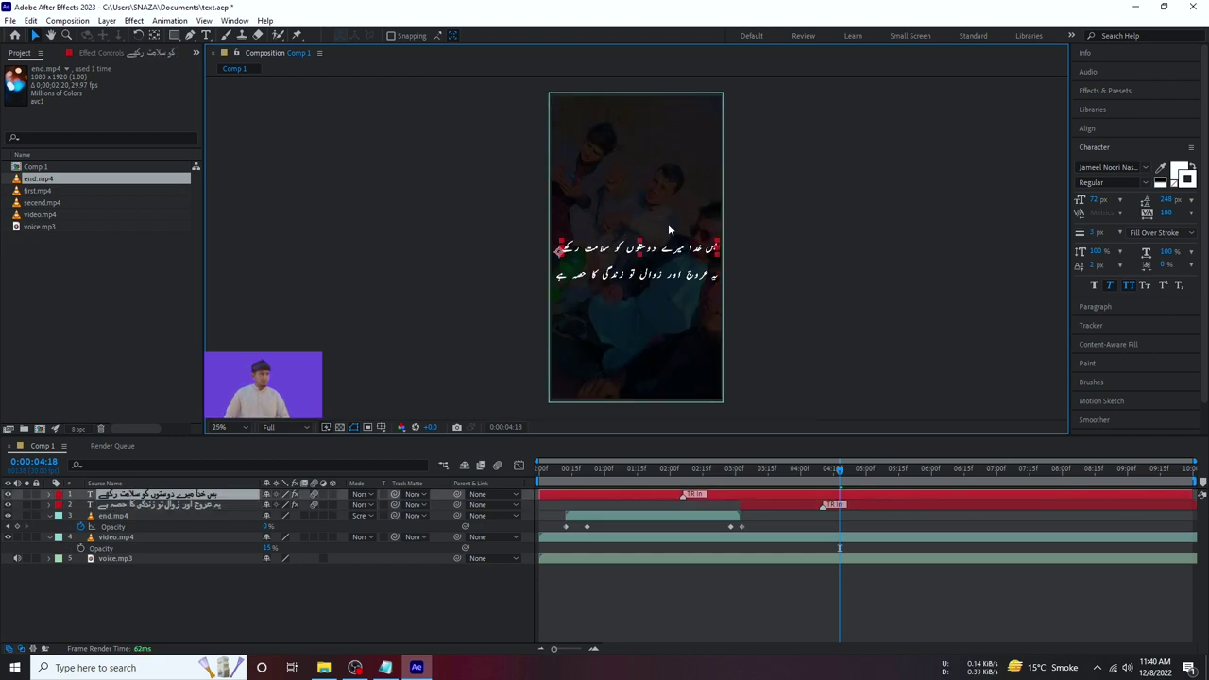
key("shift+Up")
key("shift+Up")
key("shift+Up")
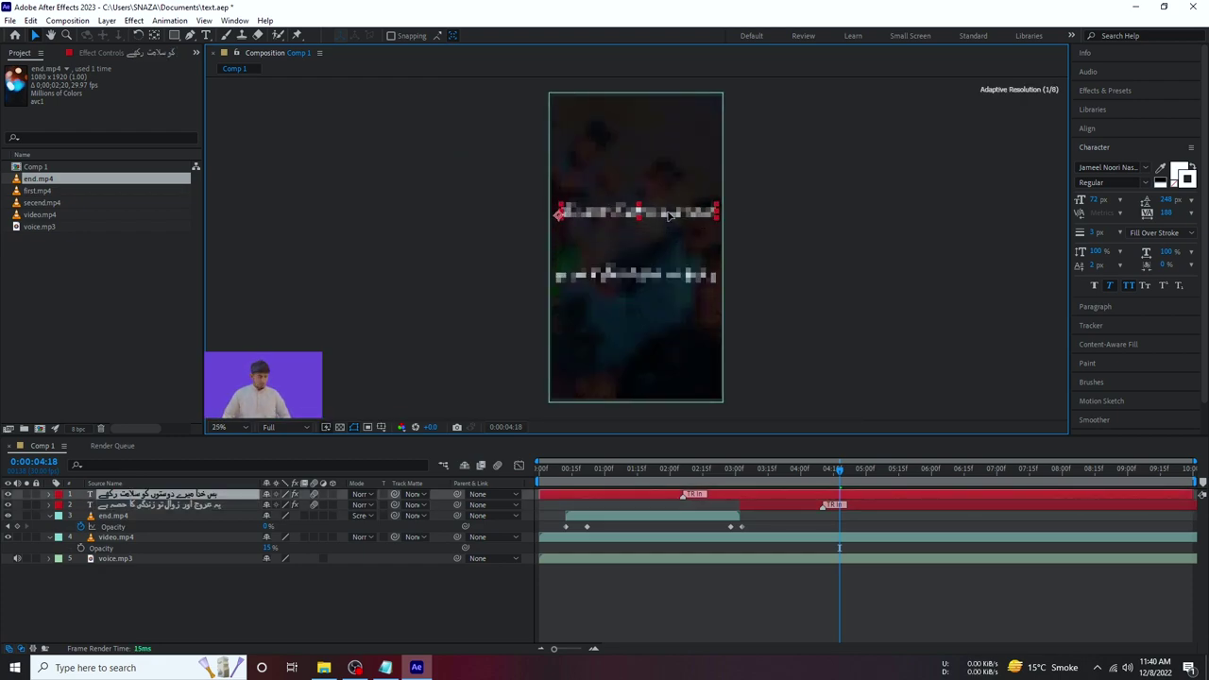
key("ctrl+Down")
key("shift+Up")
key("shift+Up")
key("shift+Up")
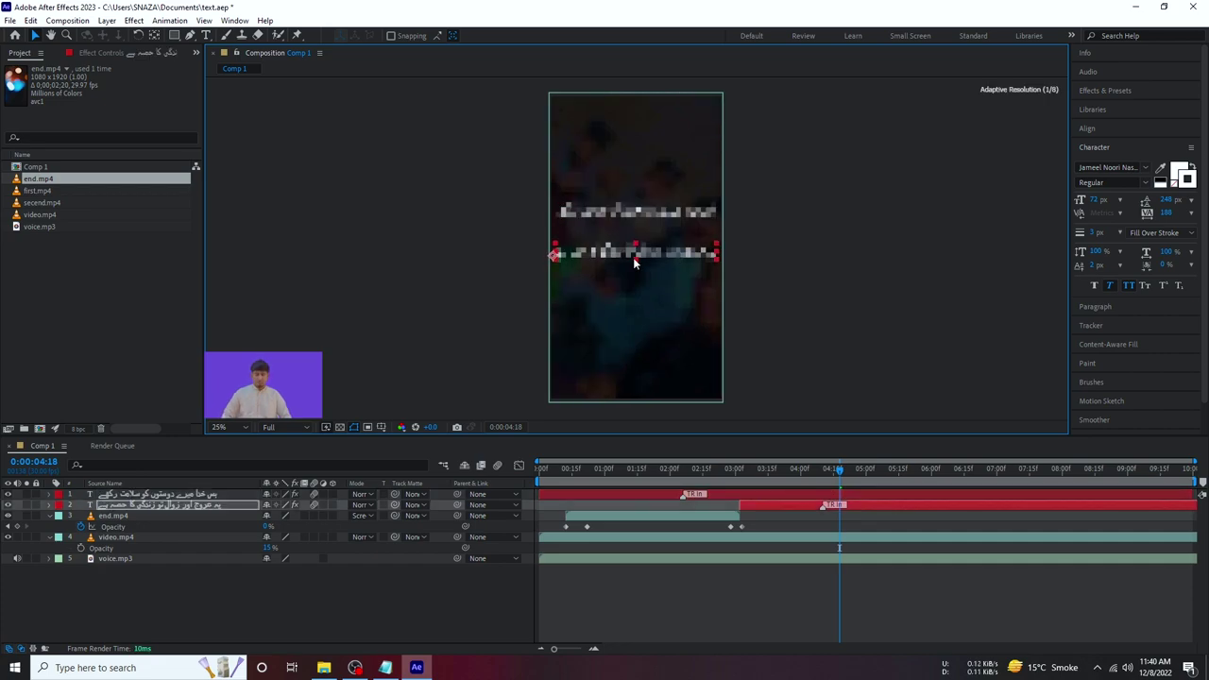
key("period")
key("period")
key("comma")
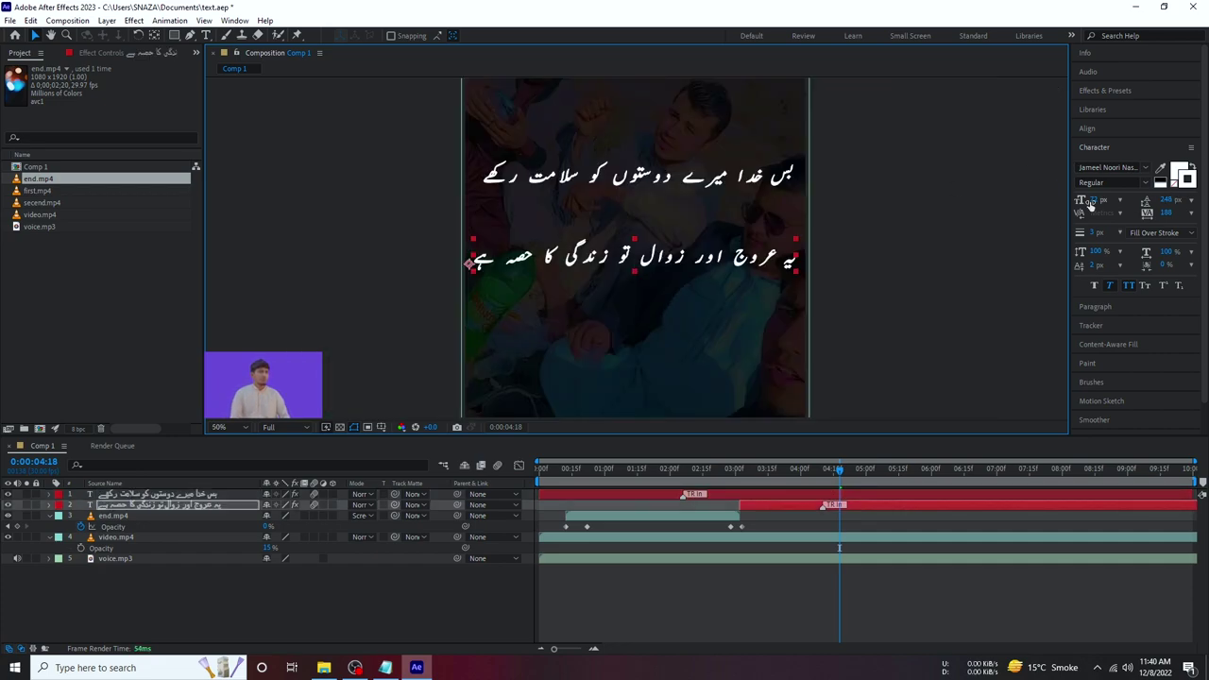
Reduce both Urdu lines' font size to 60 px.
left_click(1093, 200)
type("60")
key("Return")
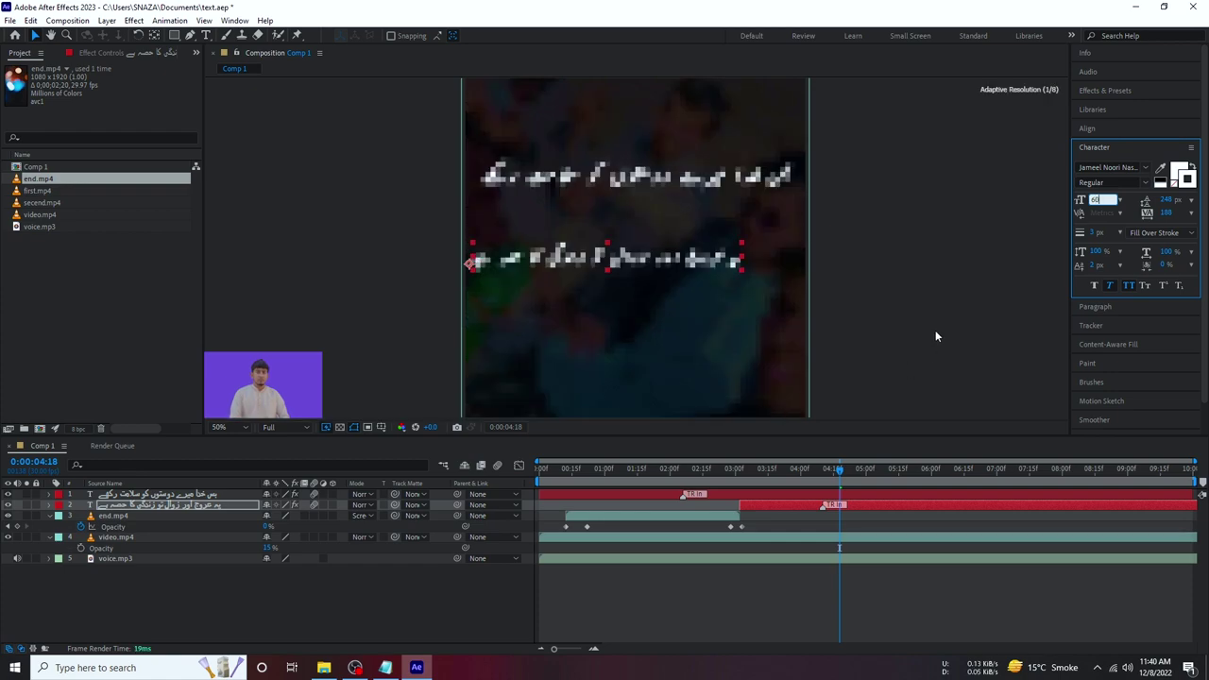
left_click(739, 186)
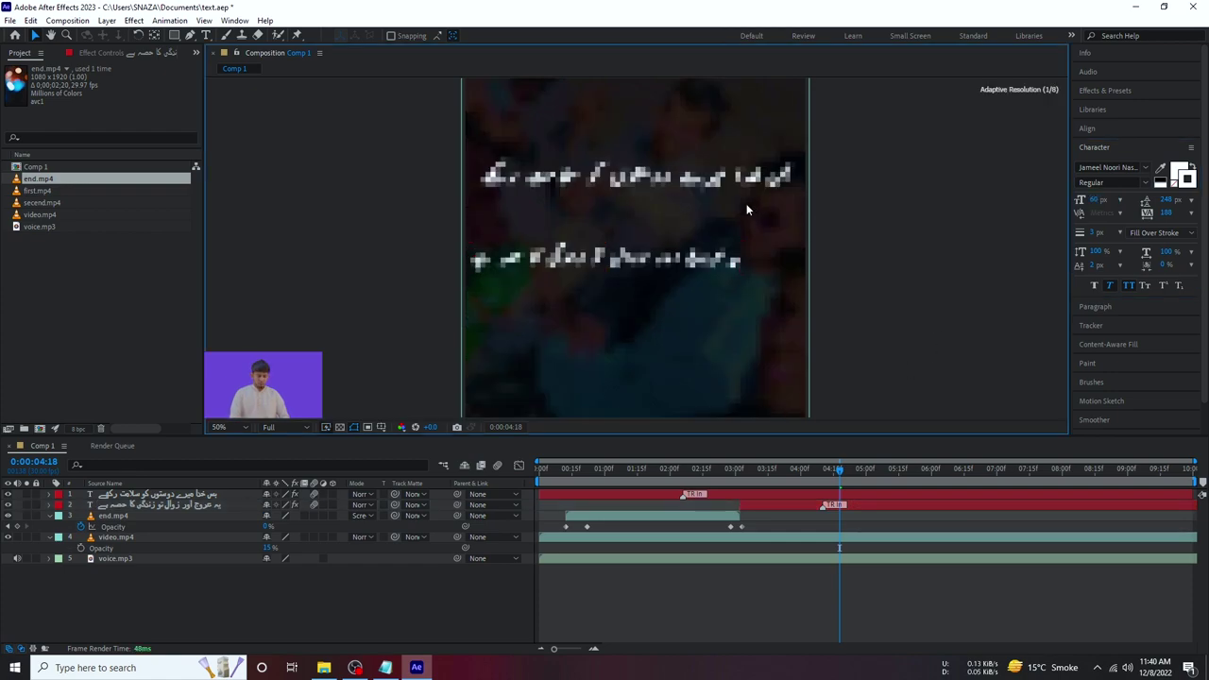
left_click(1095, 200)
type("60")
key("Return")
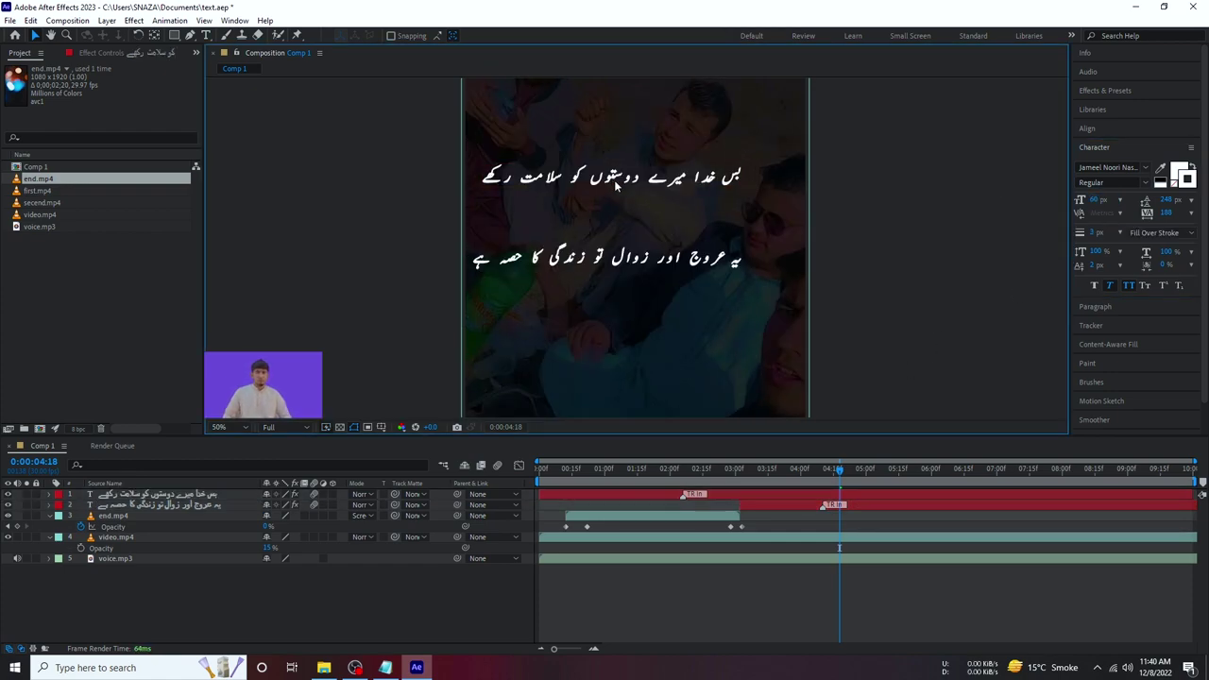
Shift the second line slightly right, then raise it just under the first and preview.
left_click(490, 186)
left_click_drag(590, 259, 621, 263)
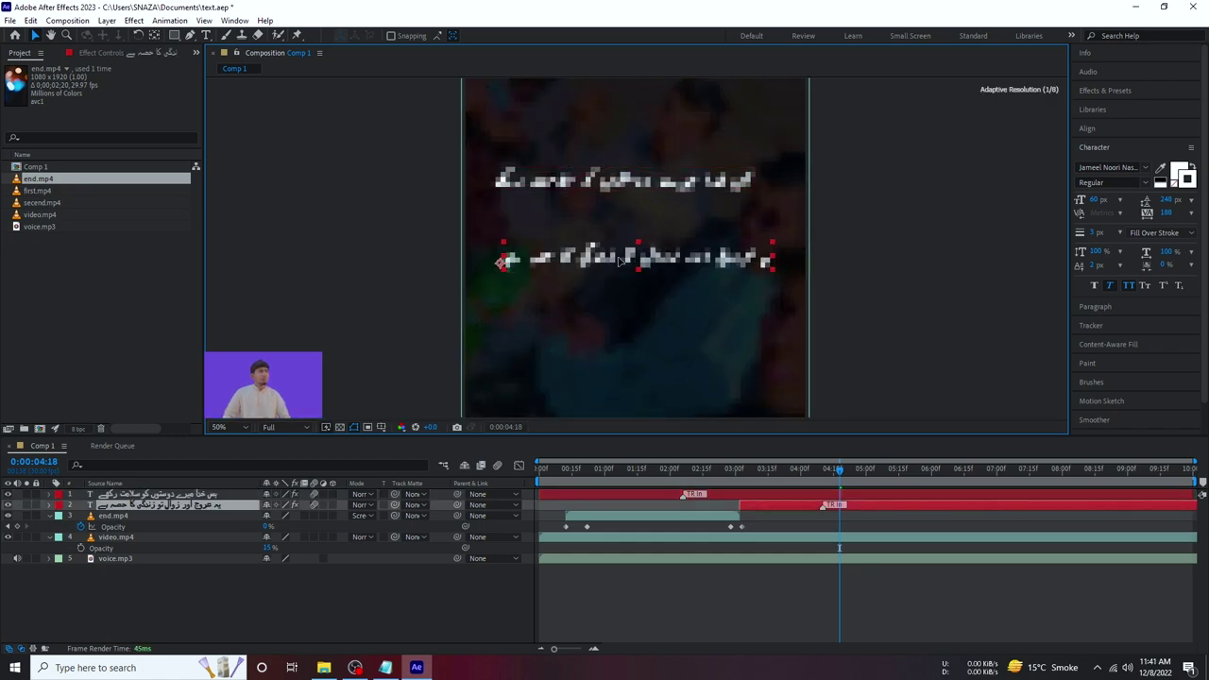
key("comma")
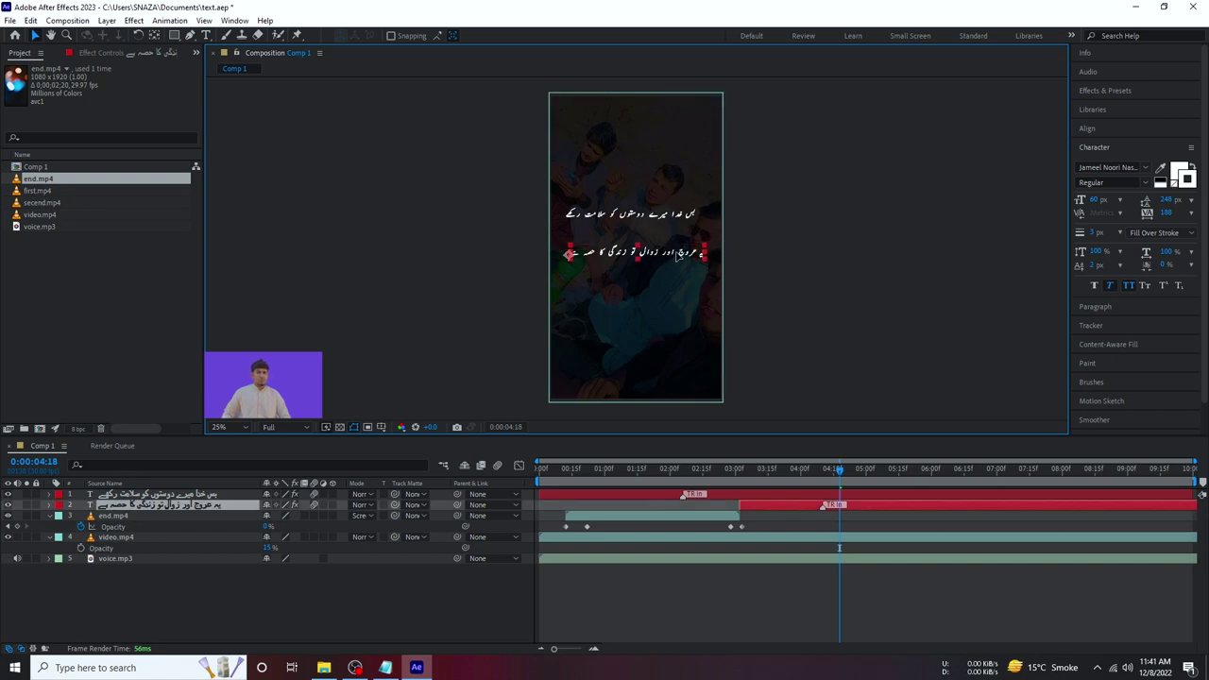
left_click(768, 273)
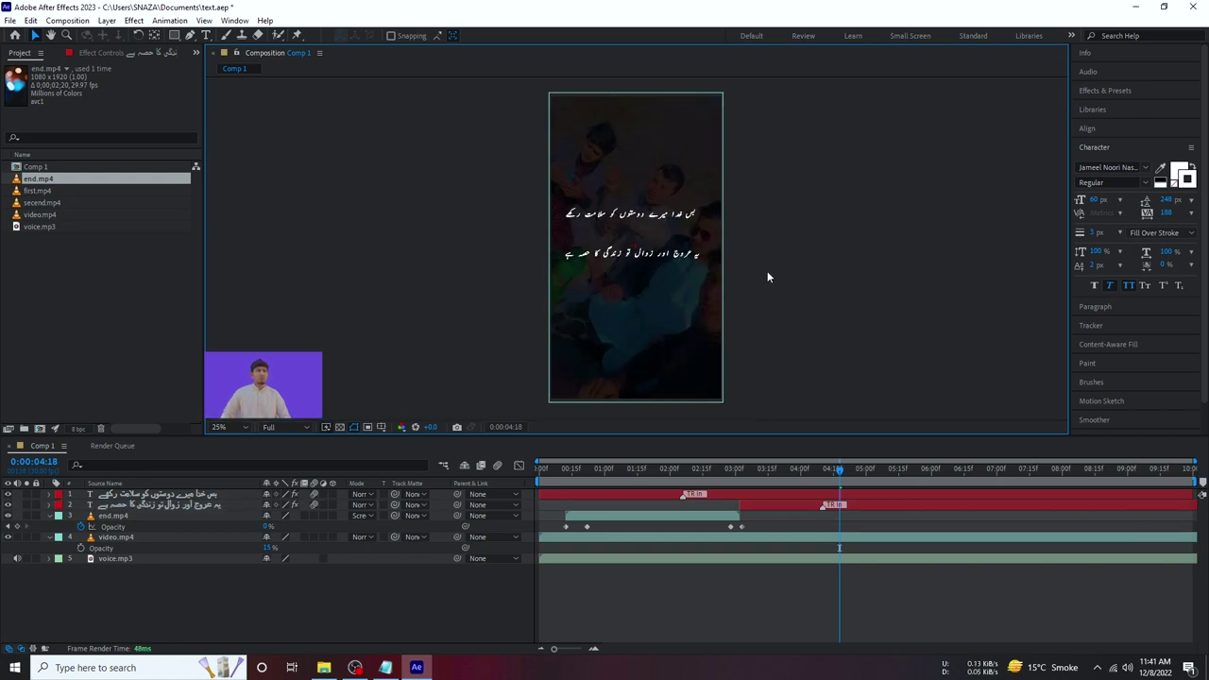
left_click(663, 214)
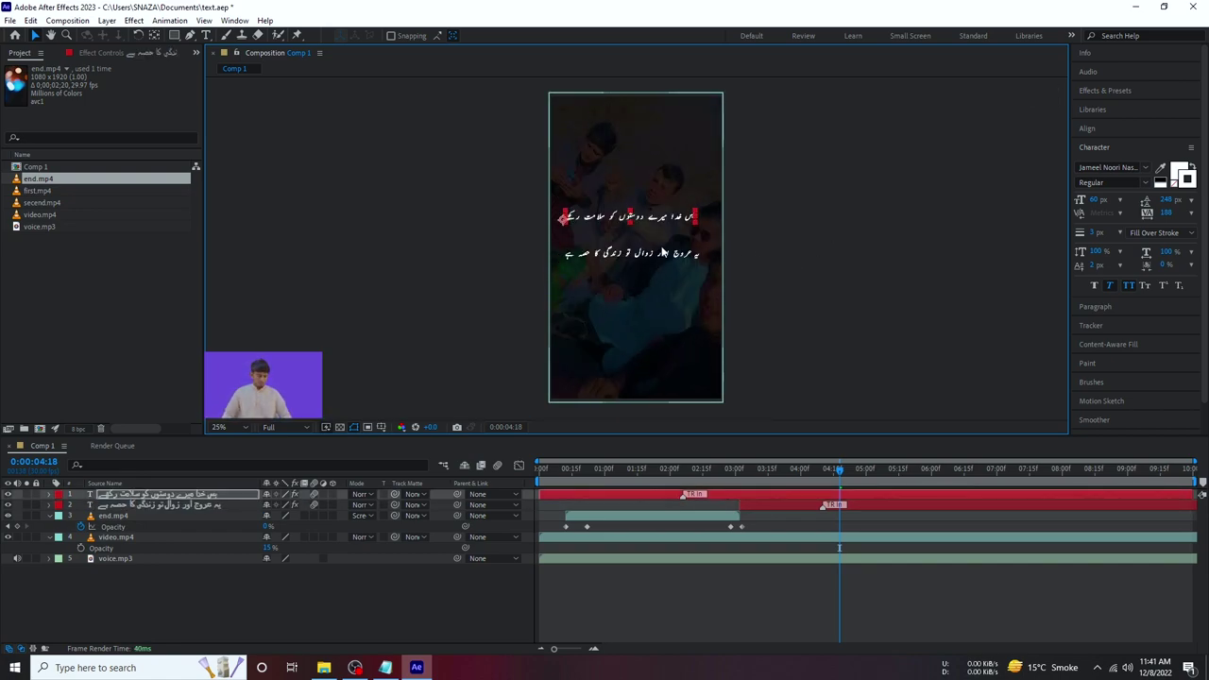
left_click_drag(663, 253, 664, 240)
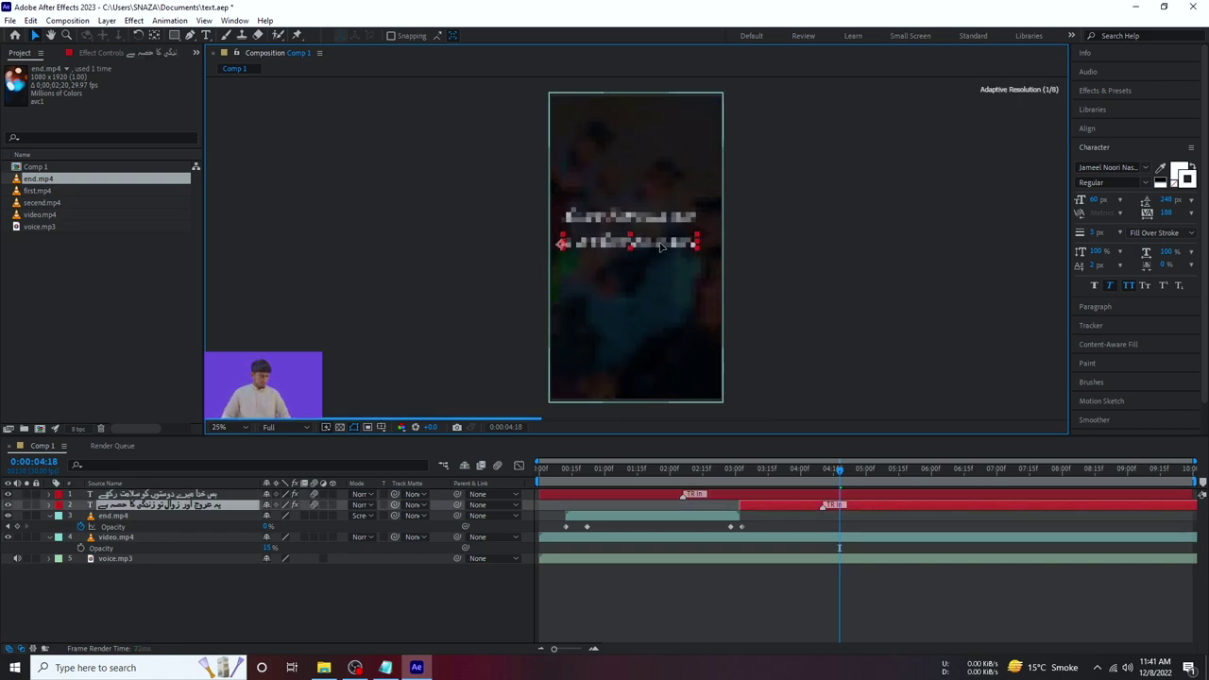
left_click(834, 267)
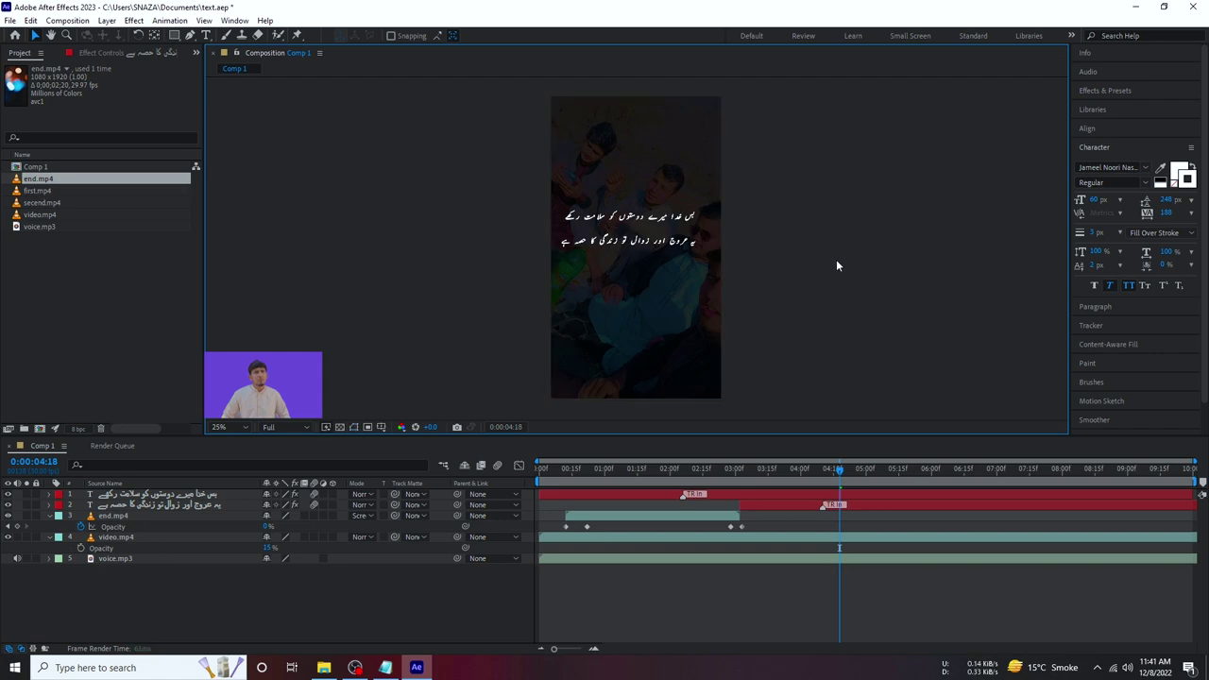
key("space")
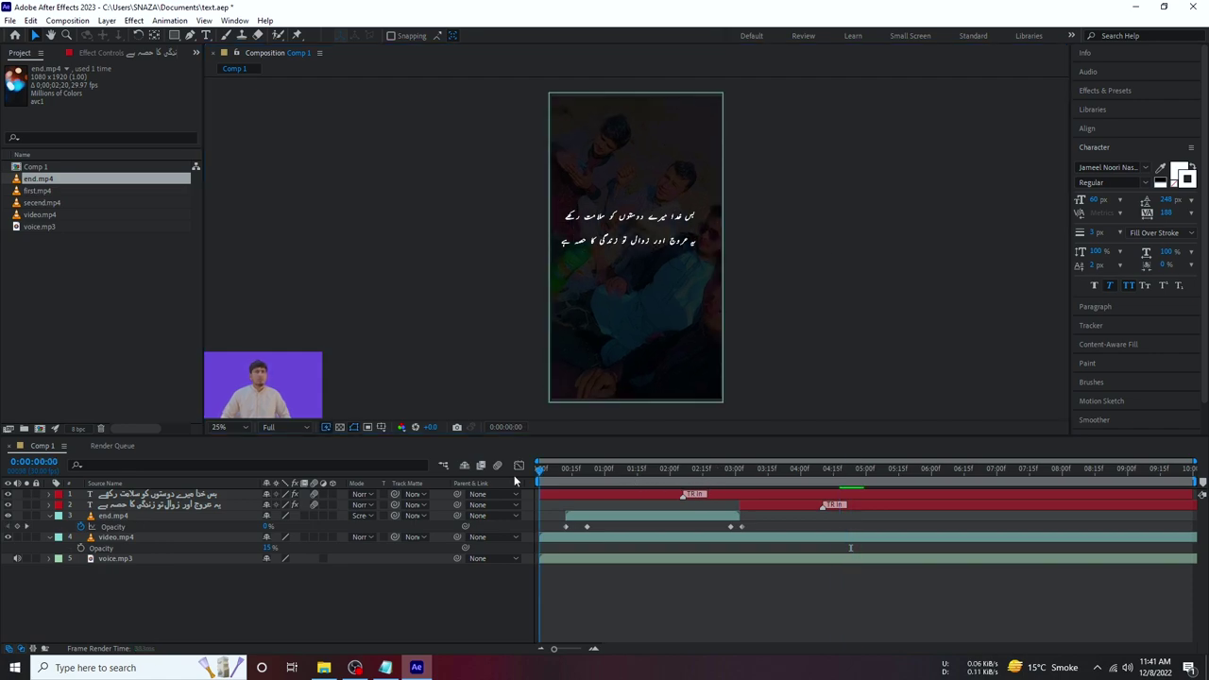
Paste end.mp4's opacity fade keyframes onto video.mp4 at the composition start and preview.
left_click(567, 492)
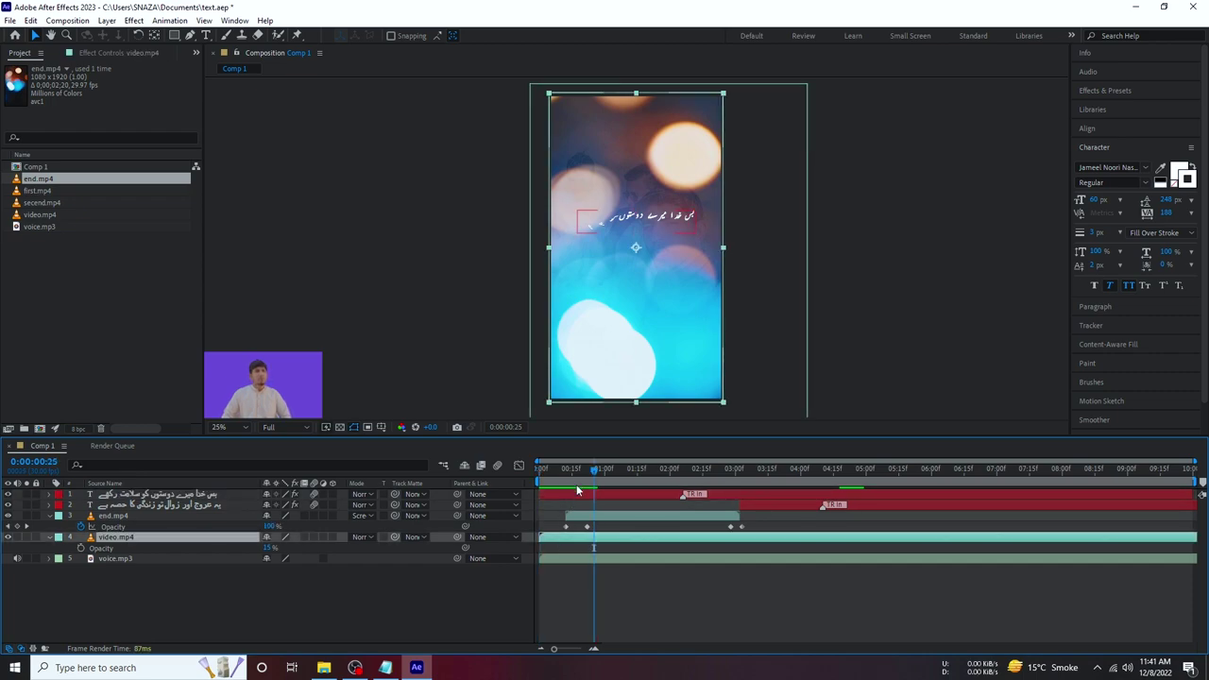
left_click_drag(602, 523, 555, 528)
left_click(566, 539)
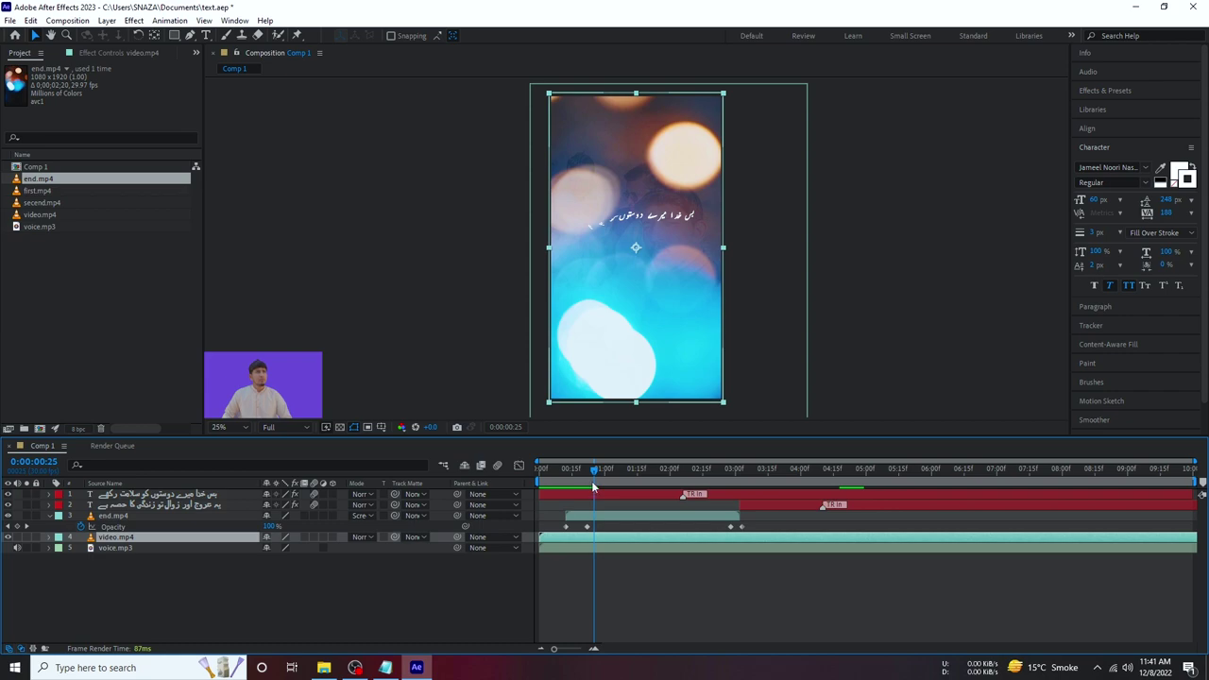
key("Home")
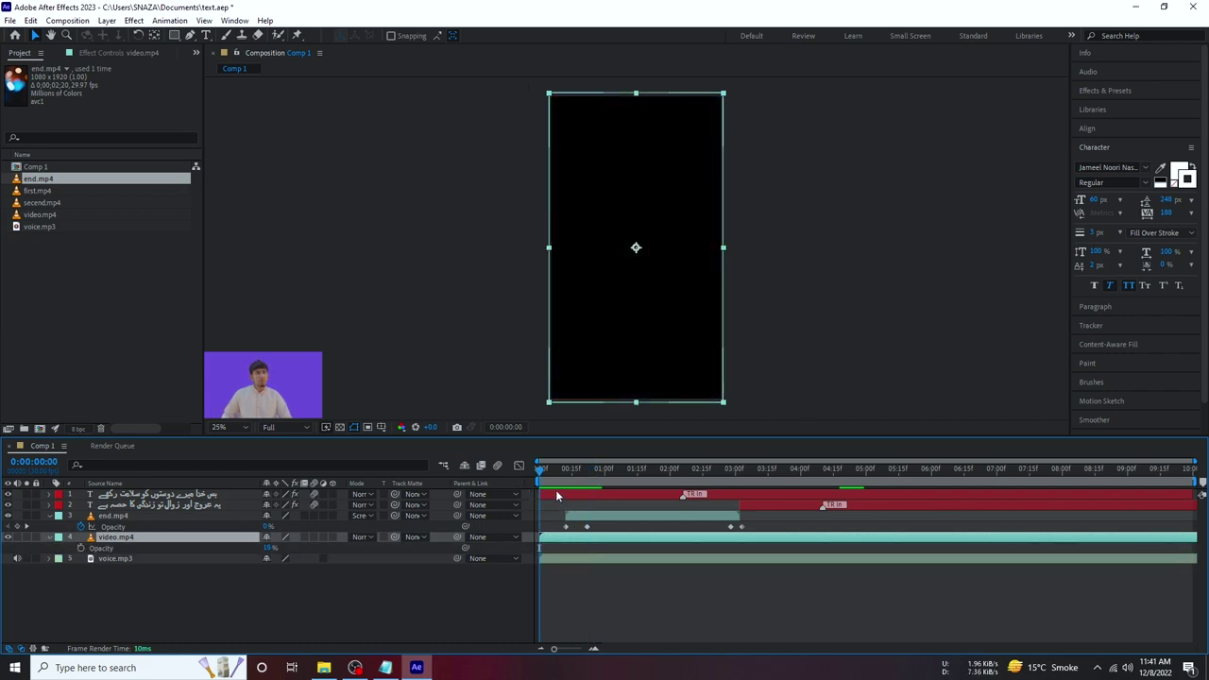
key("ctrl+v")
key("space")
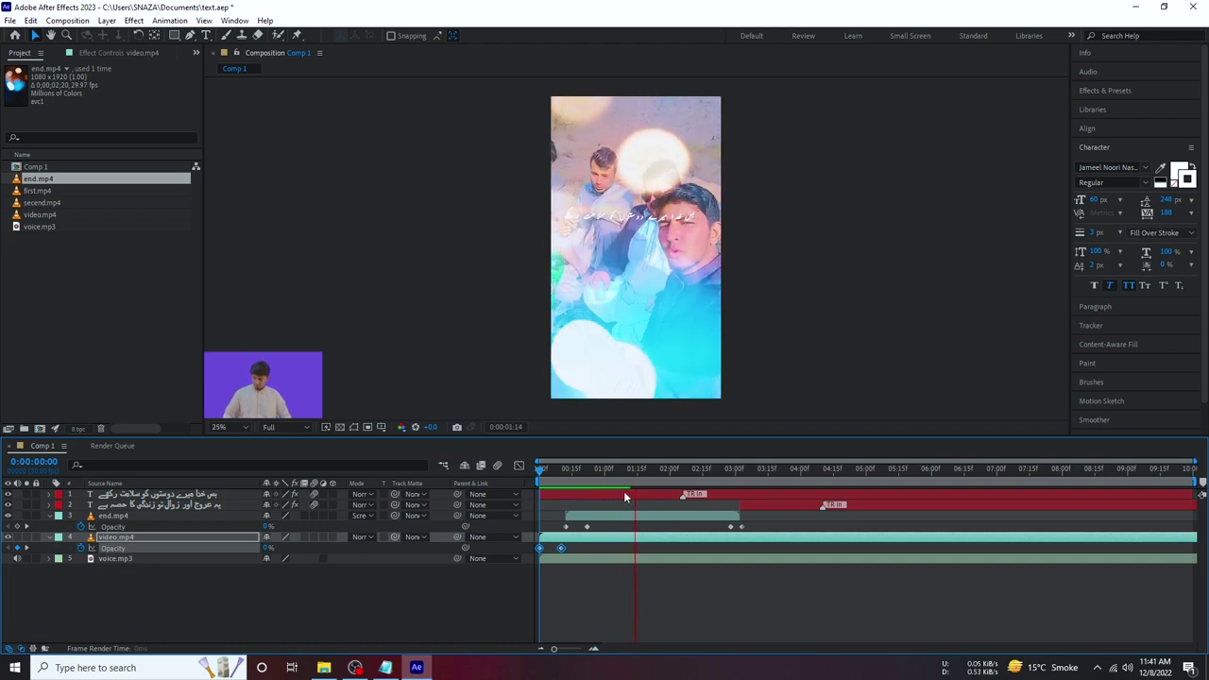
key("space")
Attempt a new opacity value on video.mp4's second keyframe, then undo it.
left_click(565, 470)
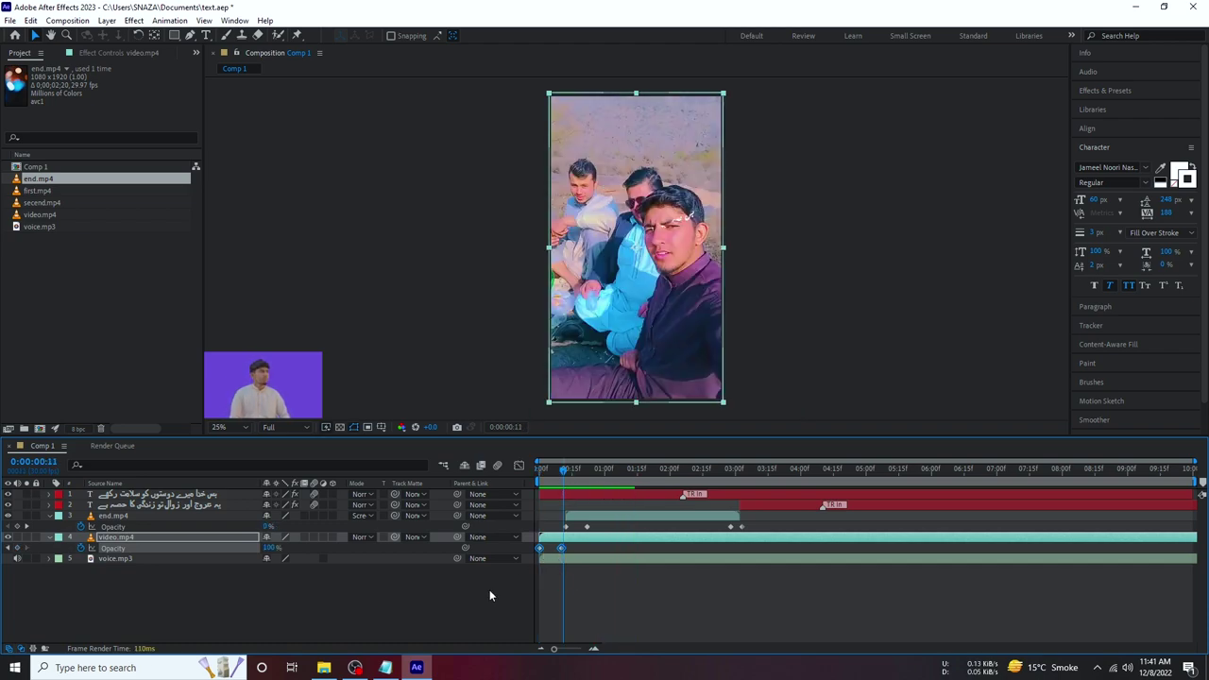
left_click(561, 548)
type("15")
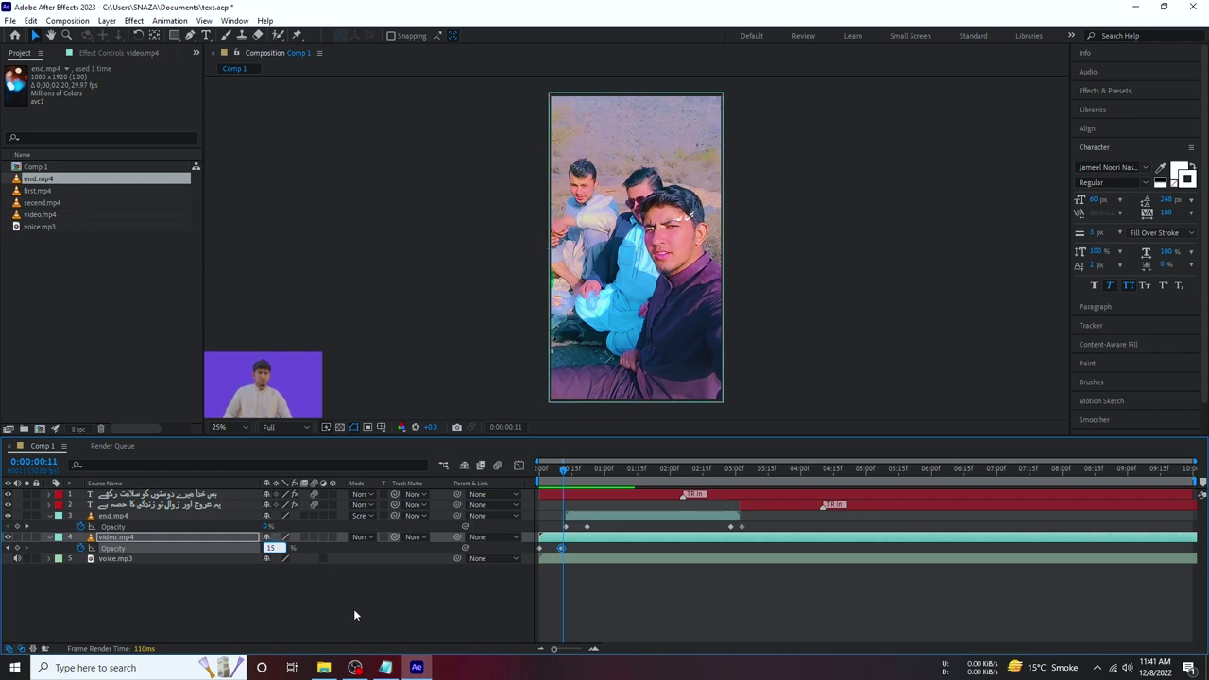
left_click(354, 615)
key("ctrl+z")
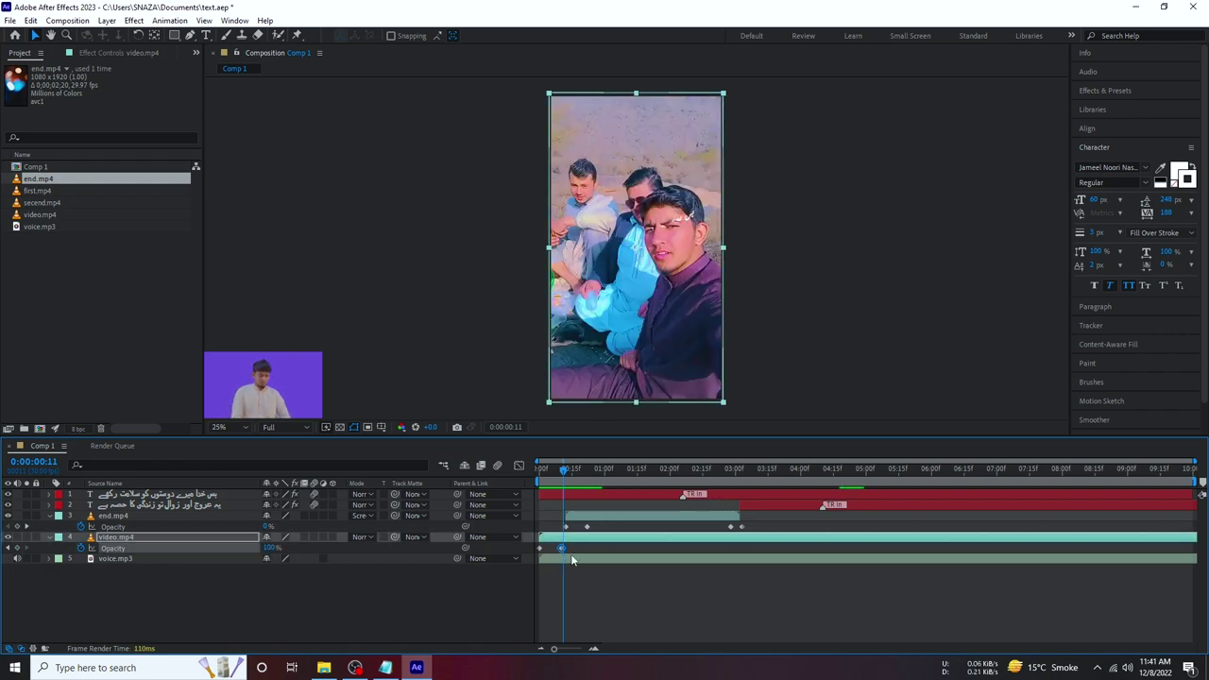
key("equal")
Set video.mp4's opacity at frame 10 to 15%.
left_click(549, 472)
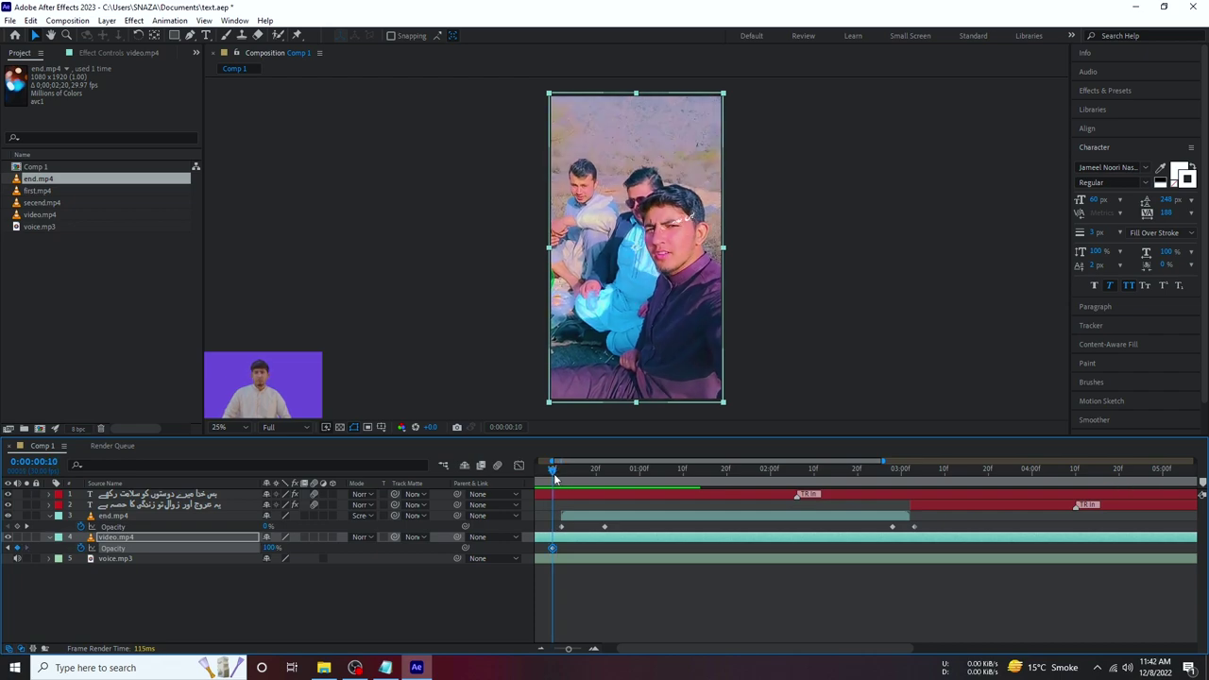
left_click(299, 559)
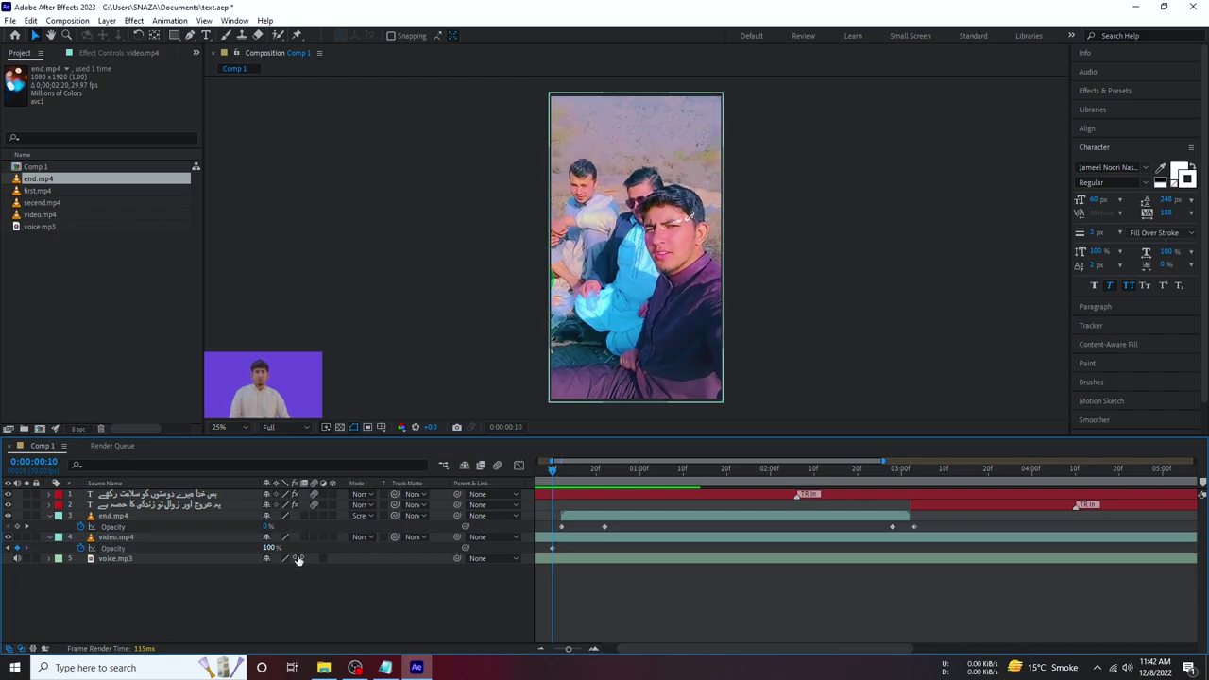
left_click(553, 549)
type("1")
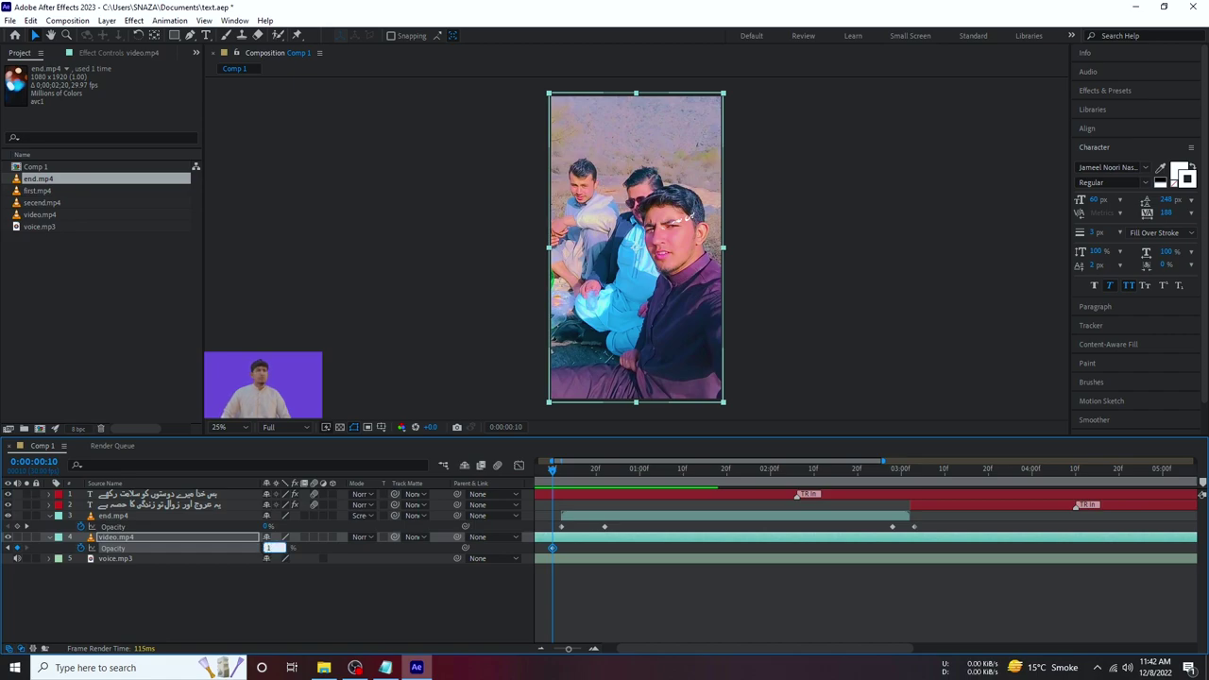
type("5")
left_click(329, 592)
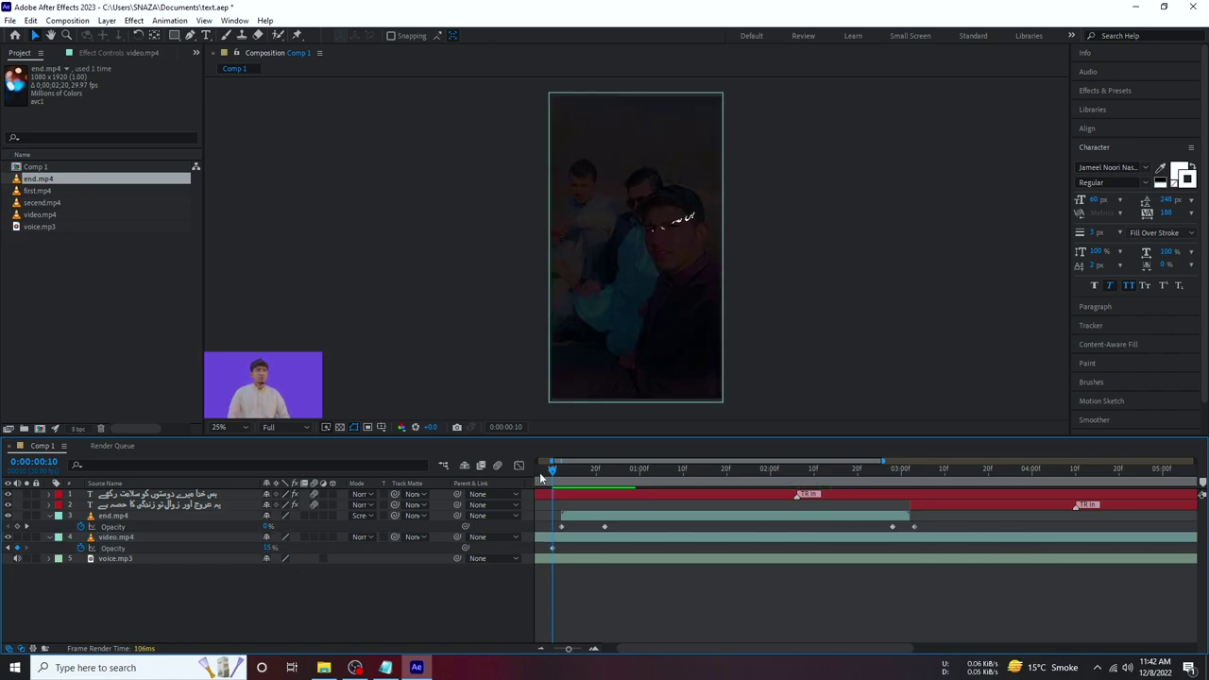
key("Home")
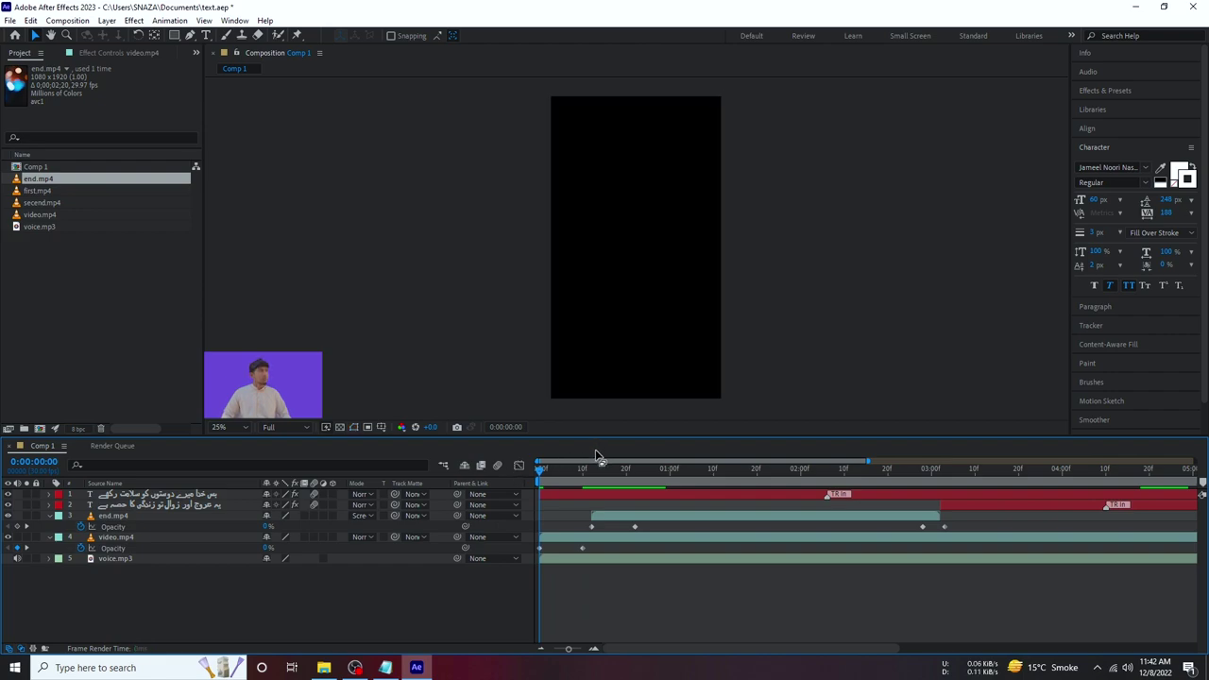
key("space")
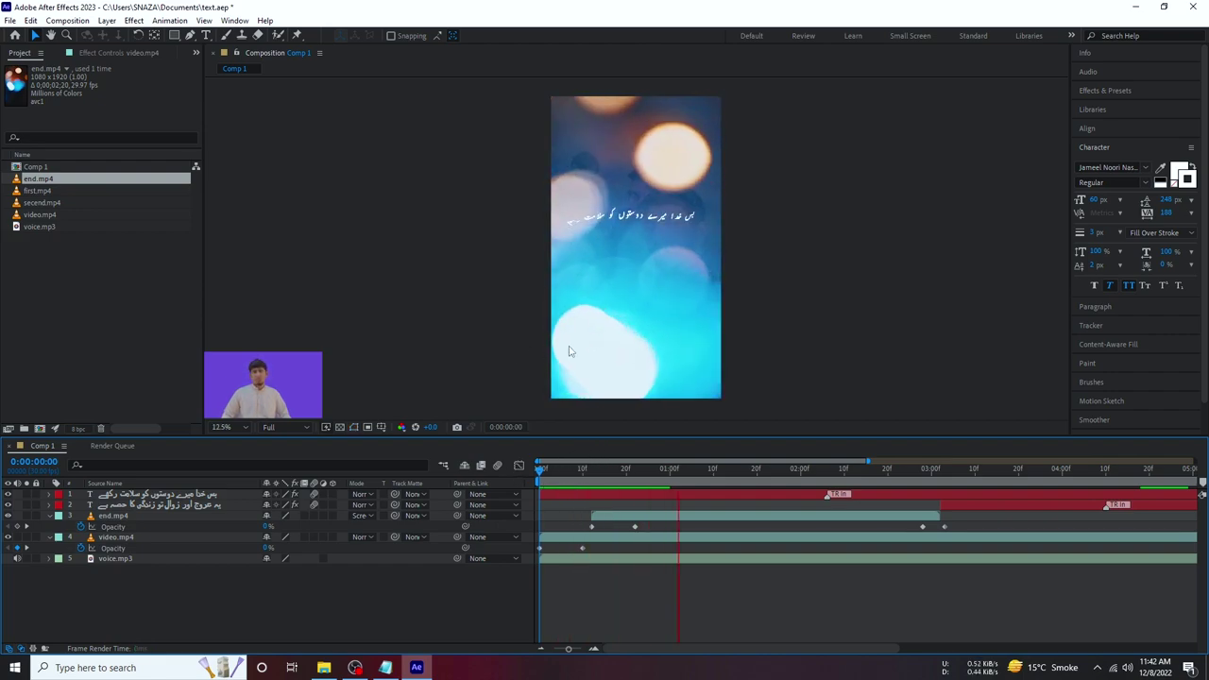
key("comma")
key("comma")
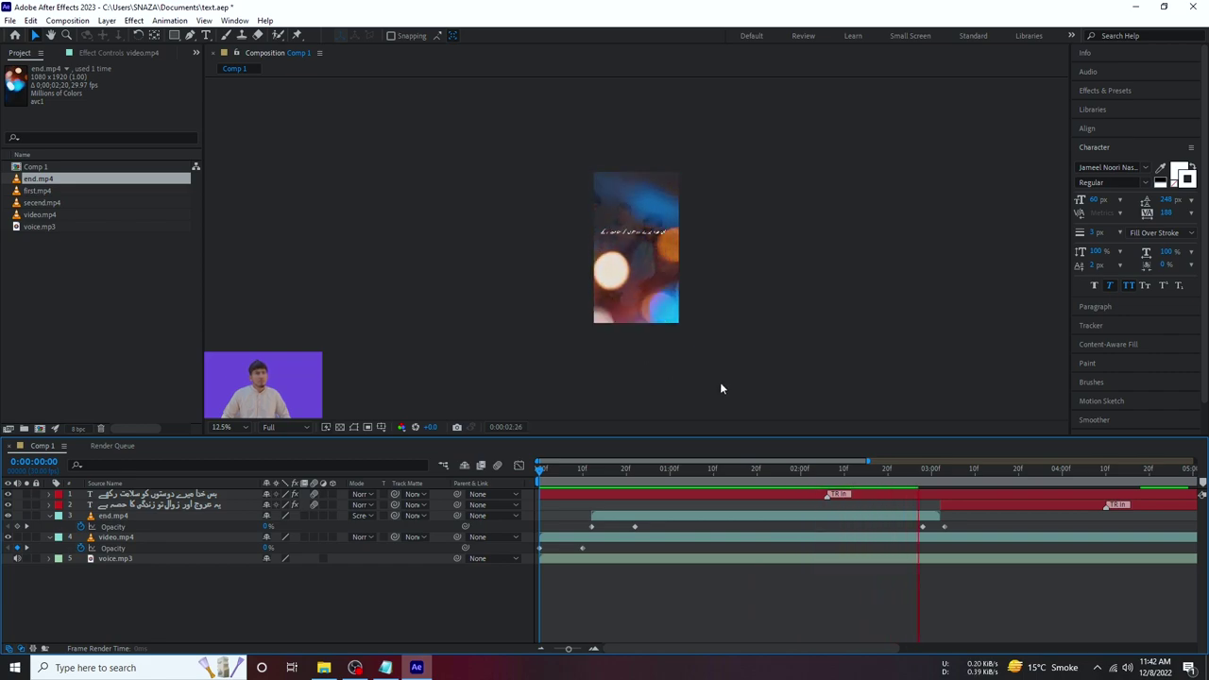
scroll(620, 300, "up", 4)
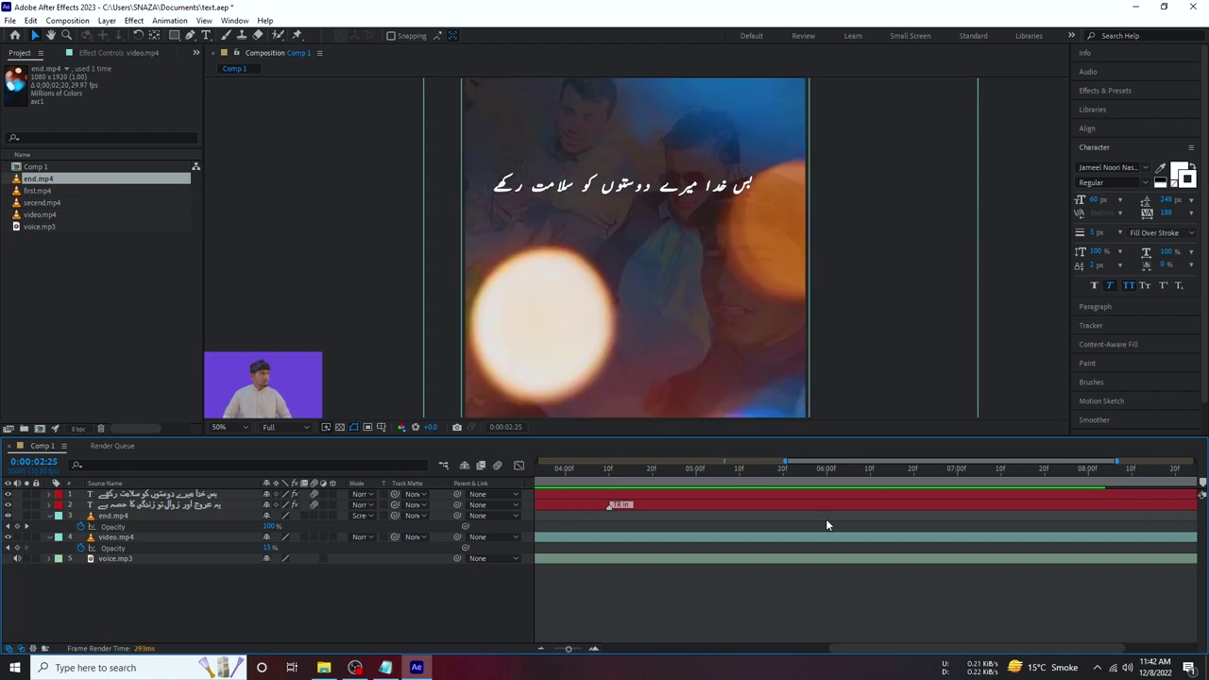
left_click(1126, 663)
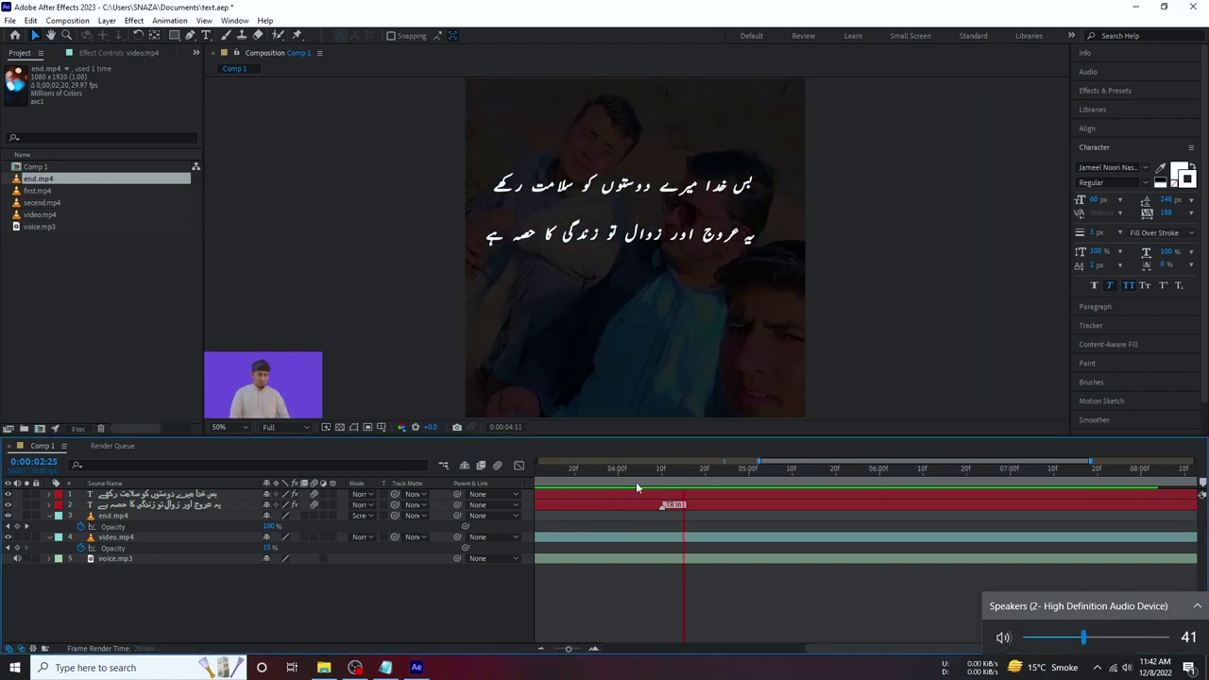
left_click(584, 475)
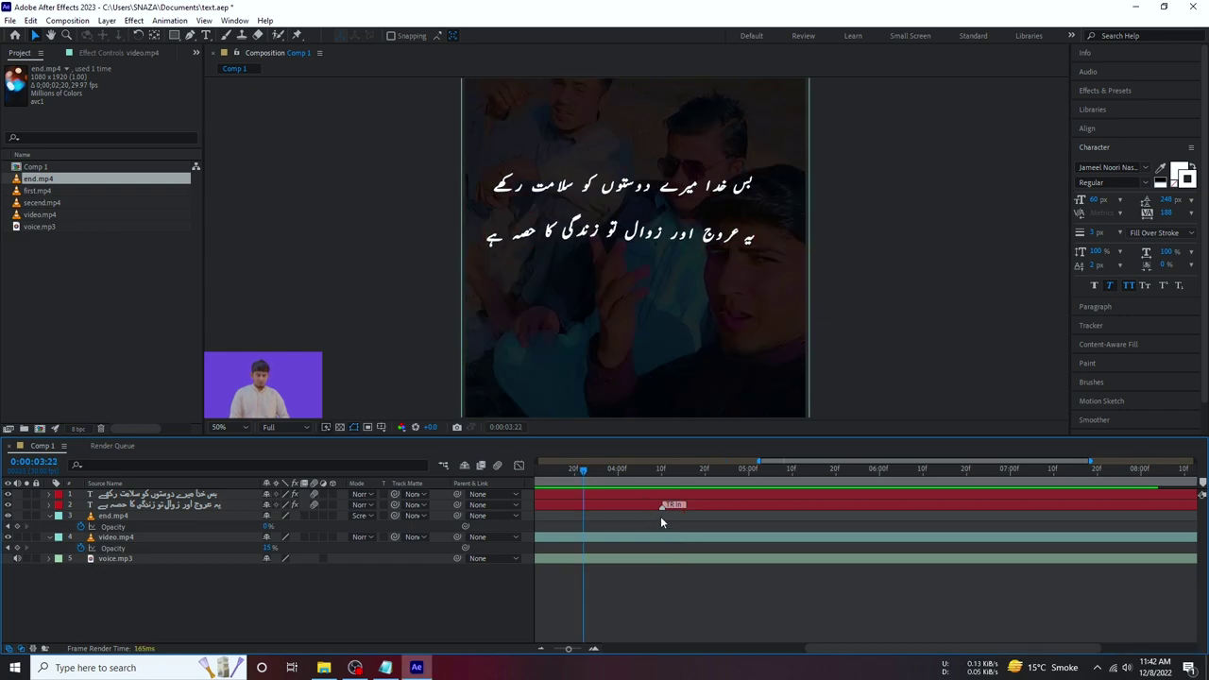
scroll(673, 522, "down", 3)
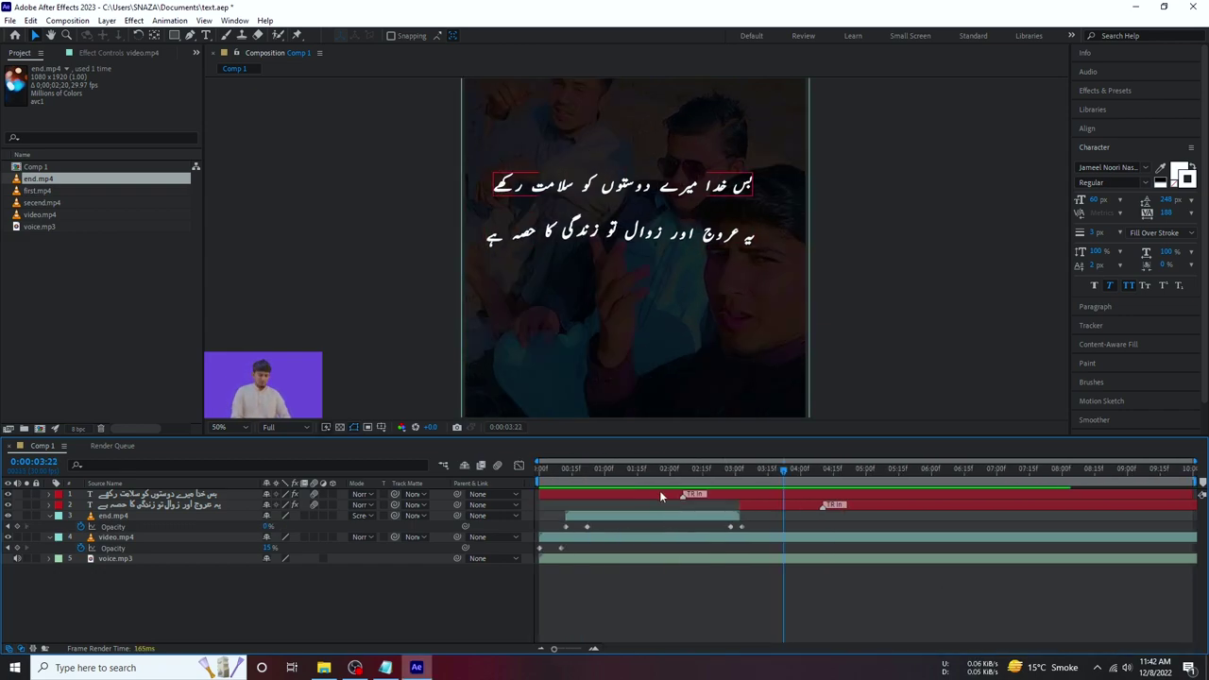
left_click(534, 470)
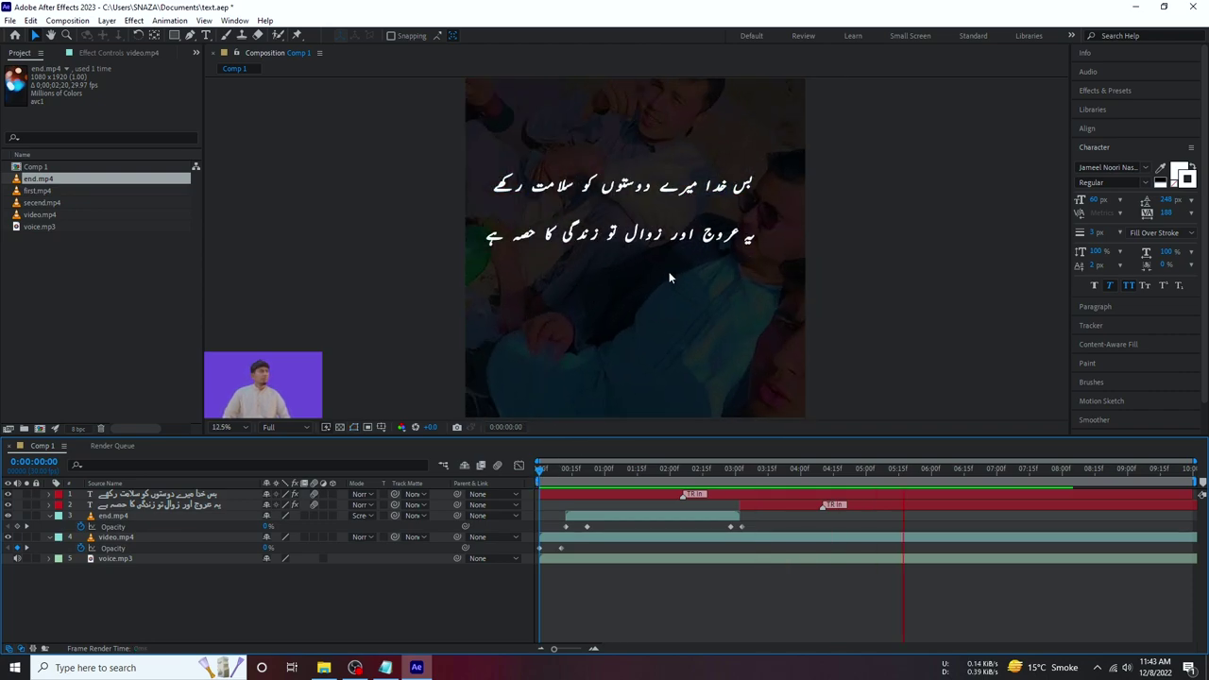
scroll(668, 278, "down", 4)
scroll(669, 278, "down", 2)
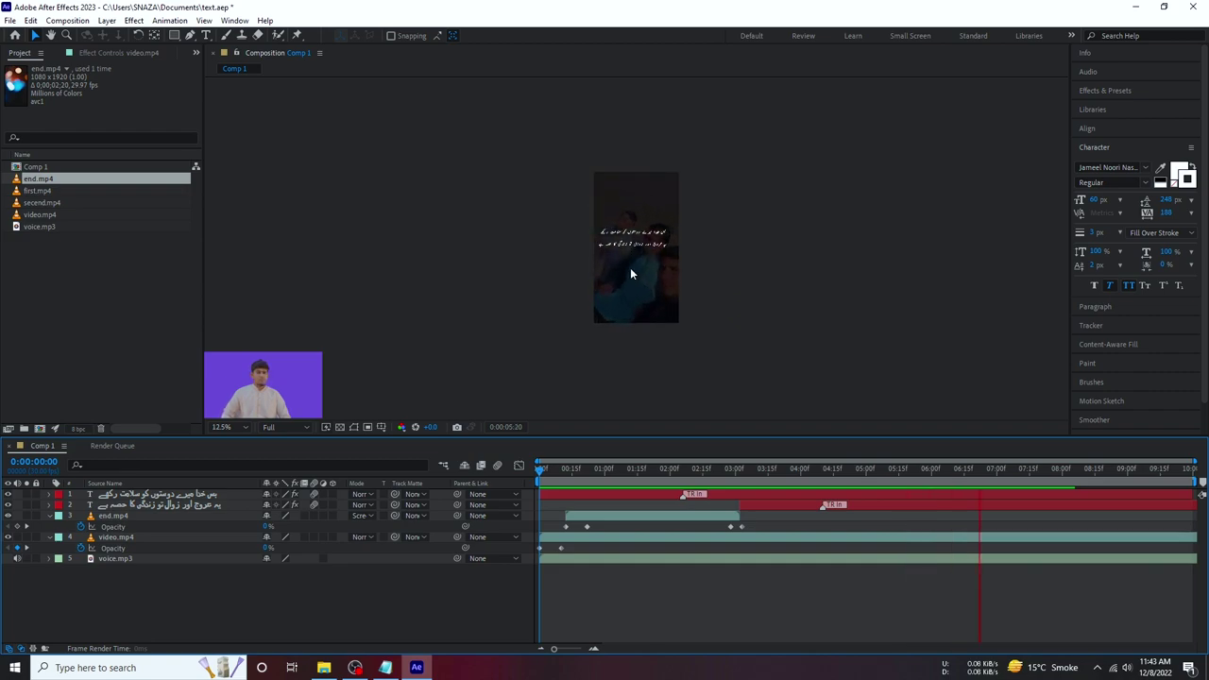
left_click(716, 470)
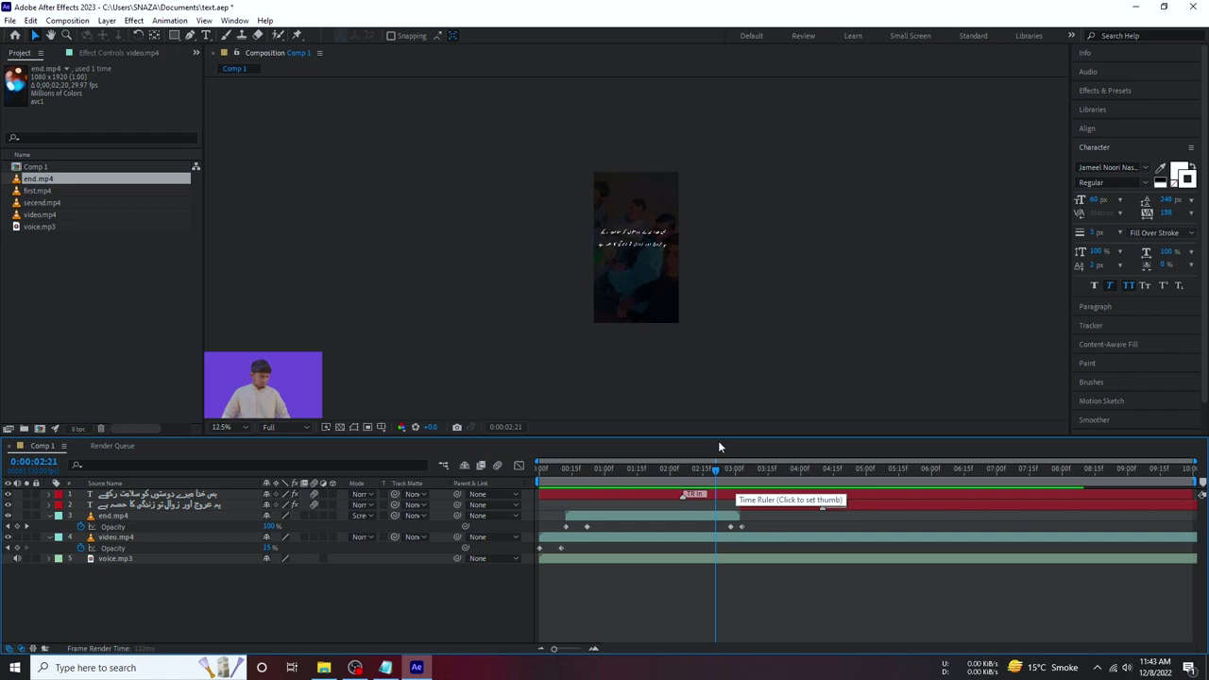
left_click(642, 470)
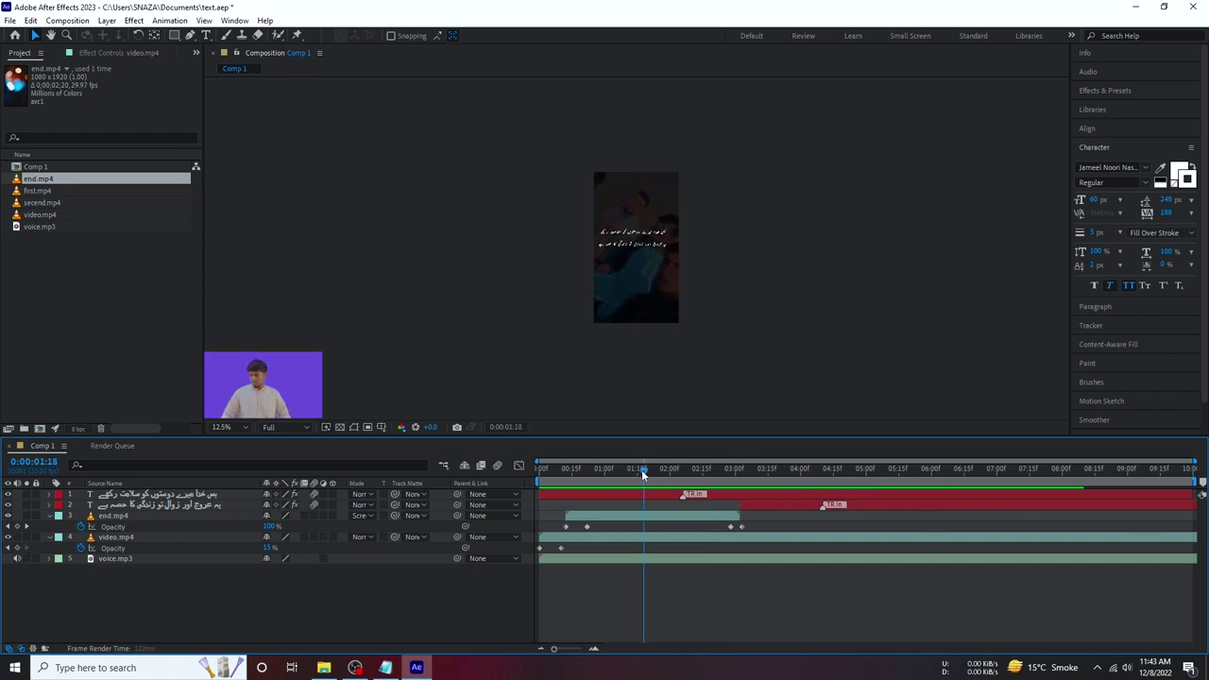
left_click_drag(641, 469, 610, 472)
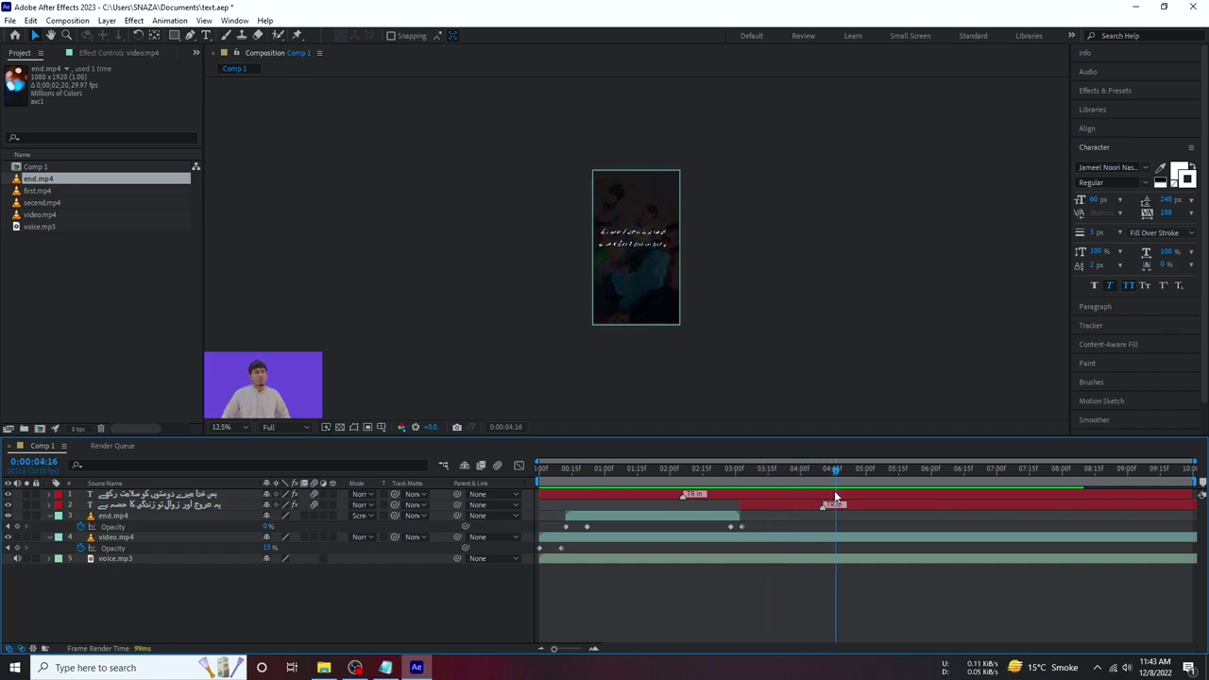
Drag the video.mp4 clip, with its opacity keyframes, so it starts at 0:00:00:00.
left_click(758, 539)
mouse_move(567, 539)
left_mouse_down()
mouse_move(746, 538)
mouse_move(719, 539)
left_mouse_up()
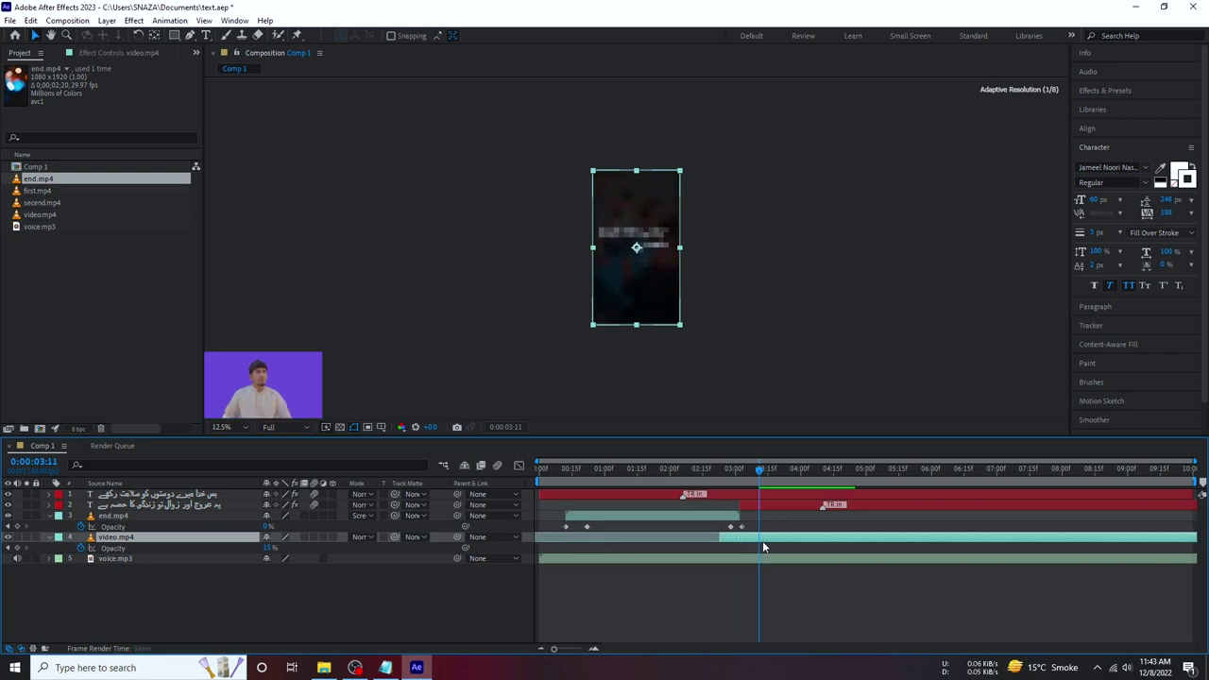
left_click(578, 560)
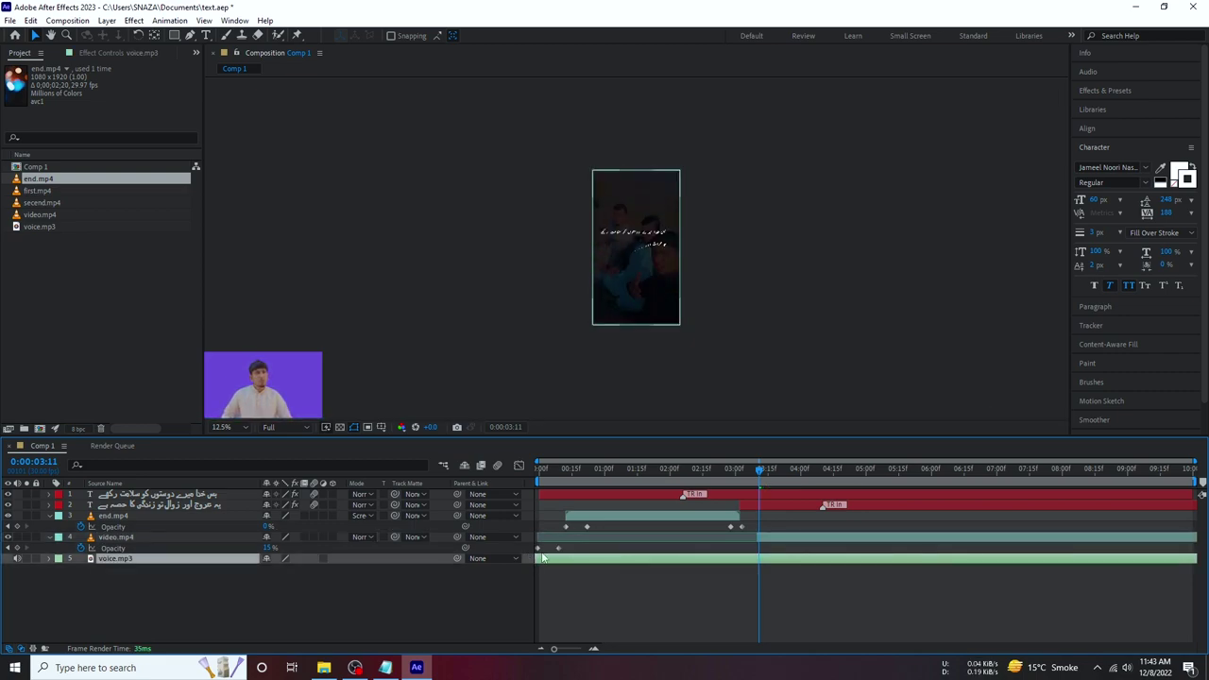
left_click_drag(590, 544, 531, 555)
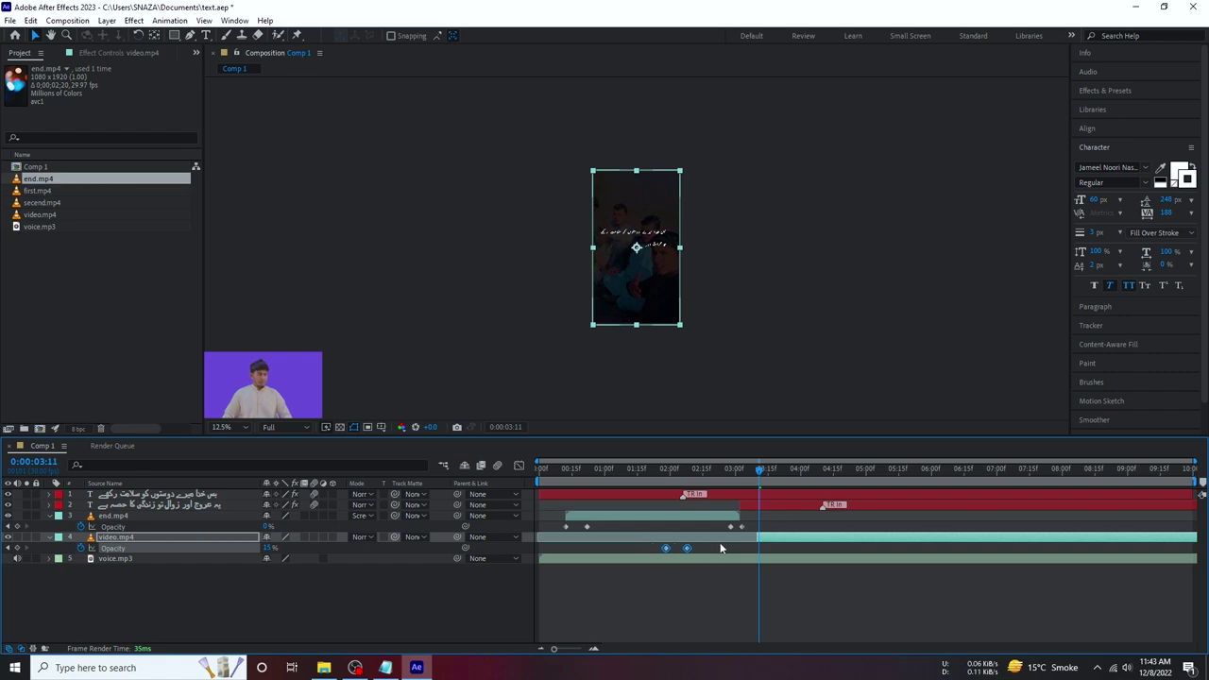
left_click_drag(701, 546, 562, 541)
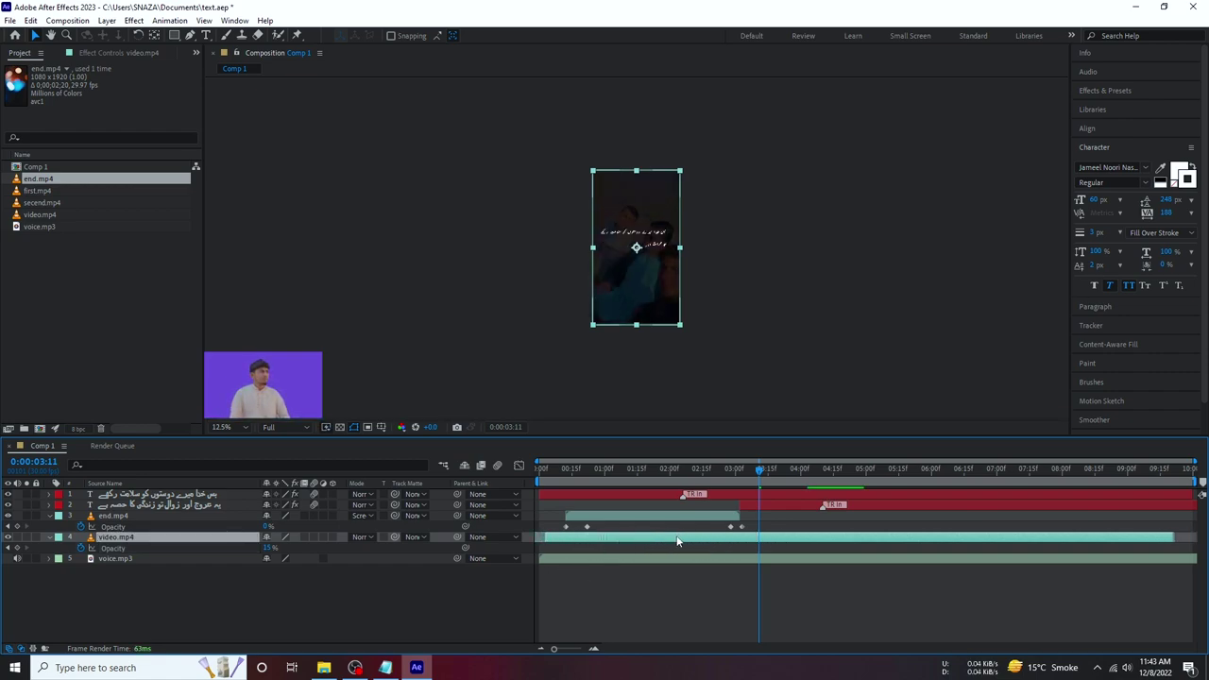
left_click_drag(678, 541, 843, 541)
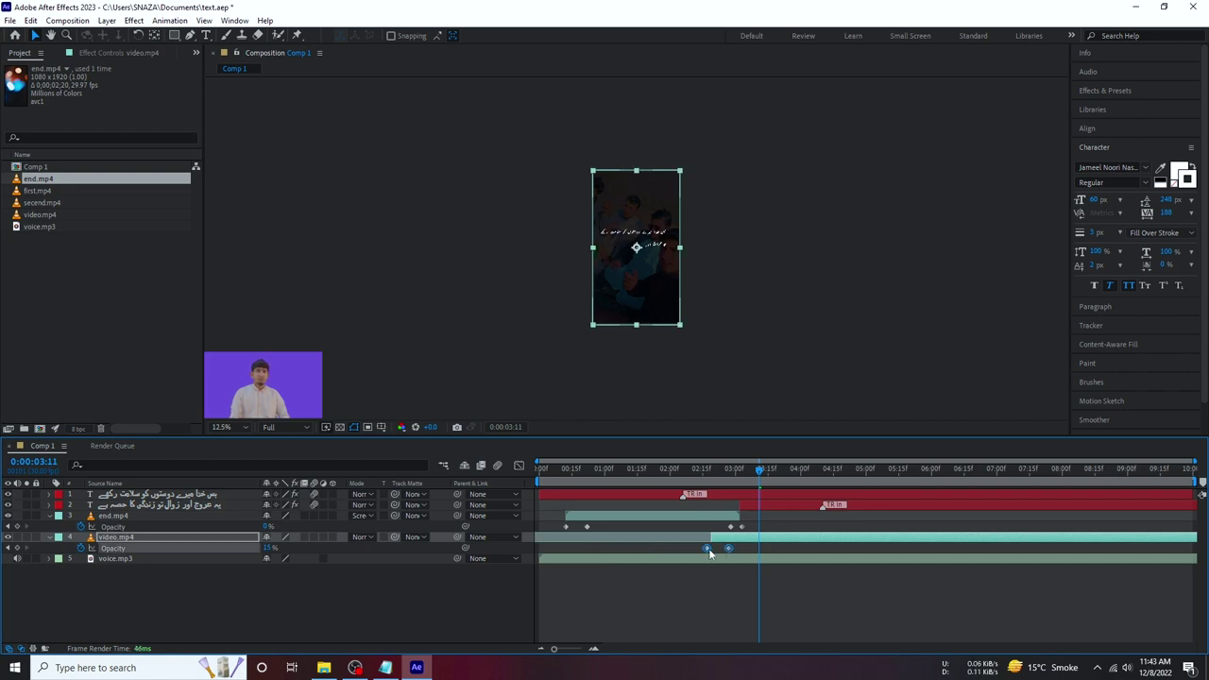
left_click_drag(730, 546, 559, 543)
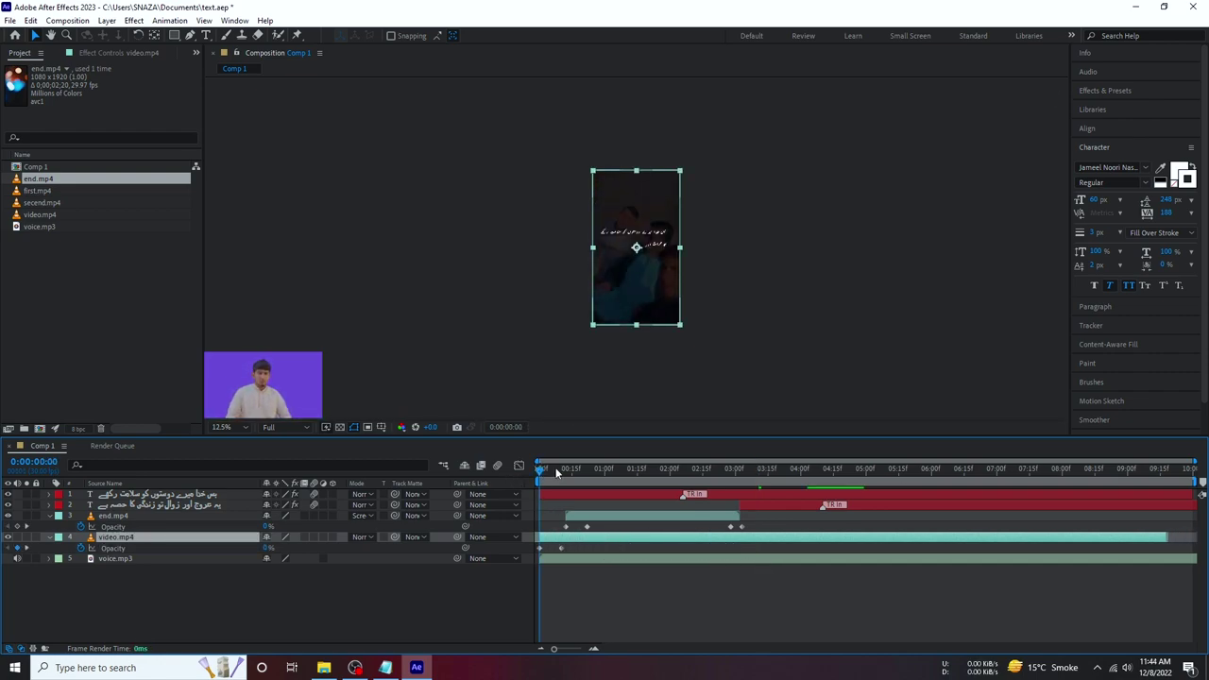
Switch the preview resolution from Half to Quarter and play Comp 1 from the start.
key("space")
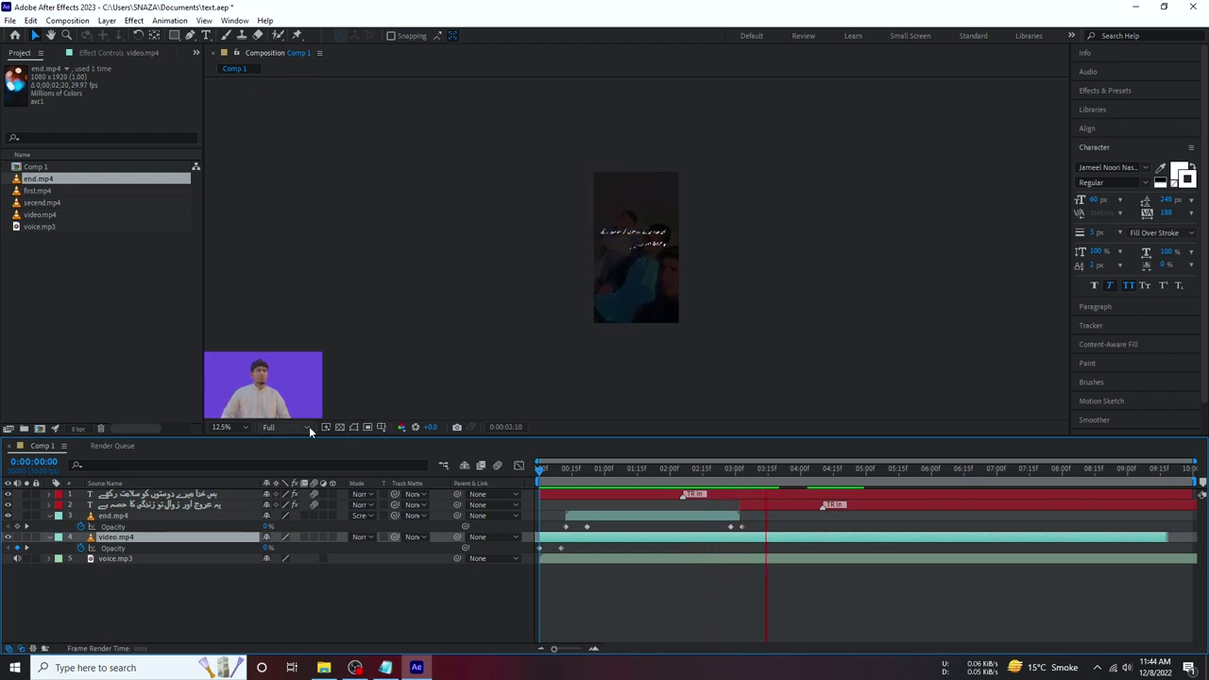
left_click(283, 427)
key("Return")
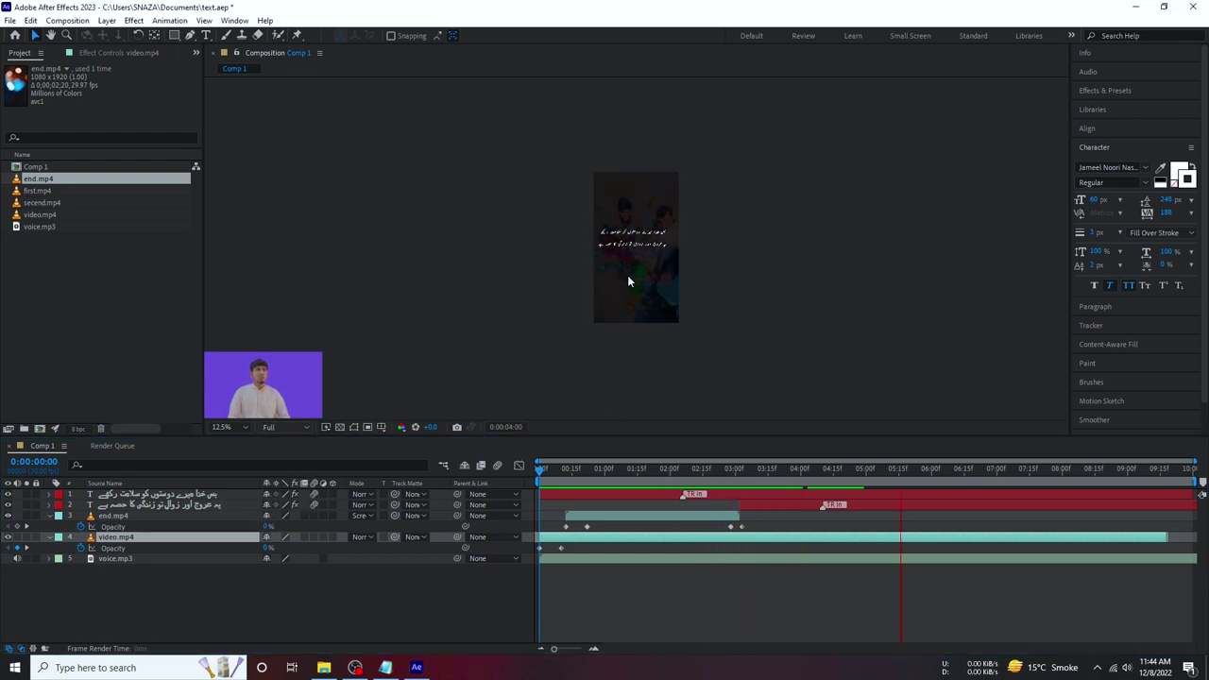
key("period")
left_click(725, 470)
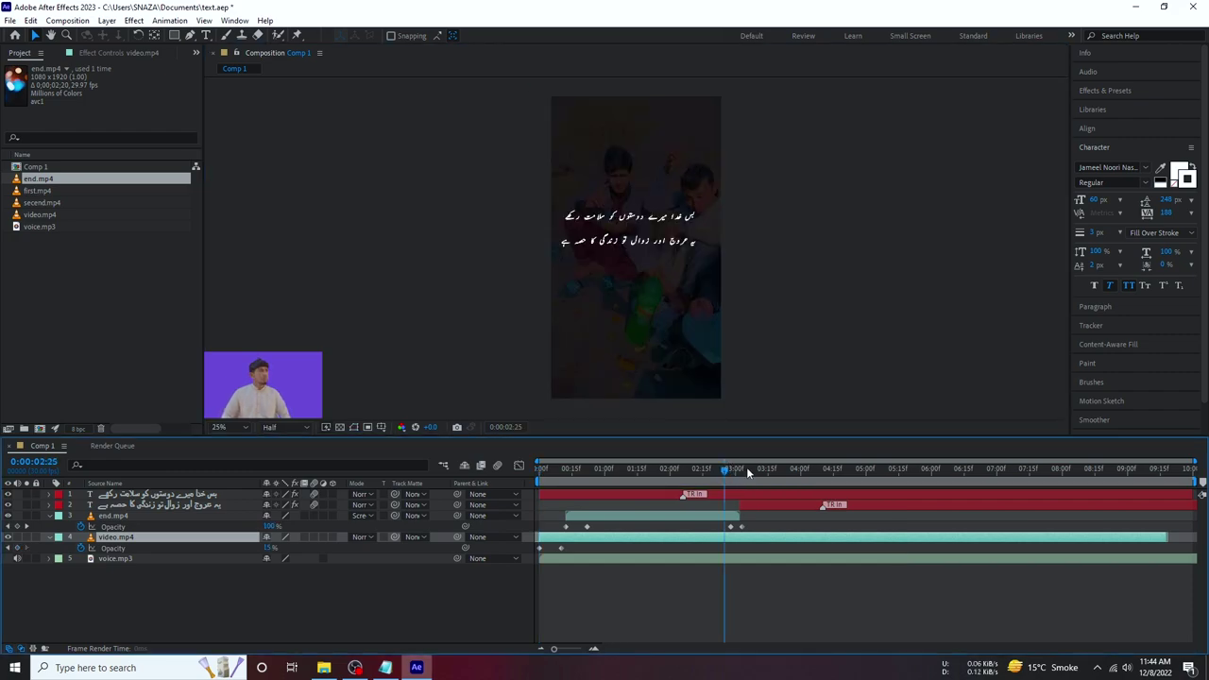
key("Page_Down")
left_click(289, 427)
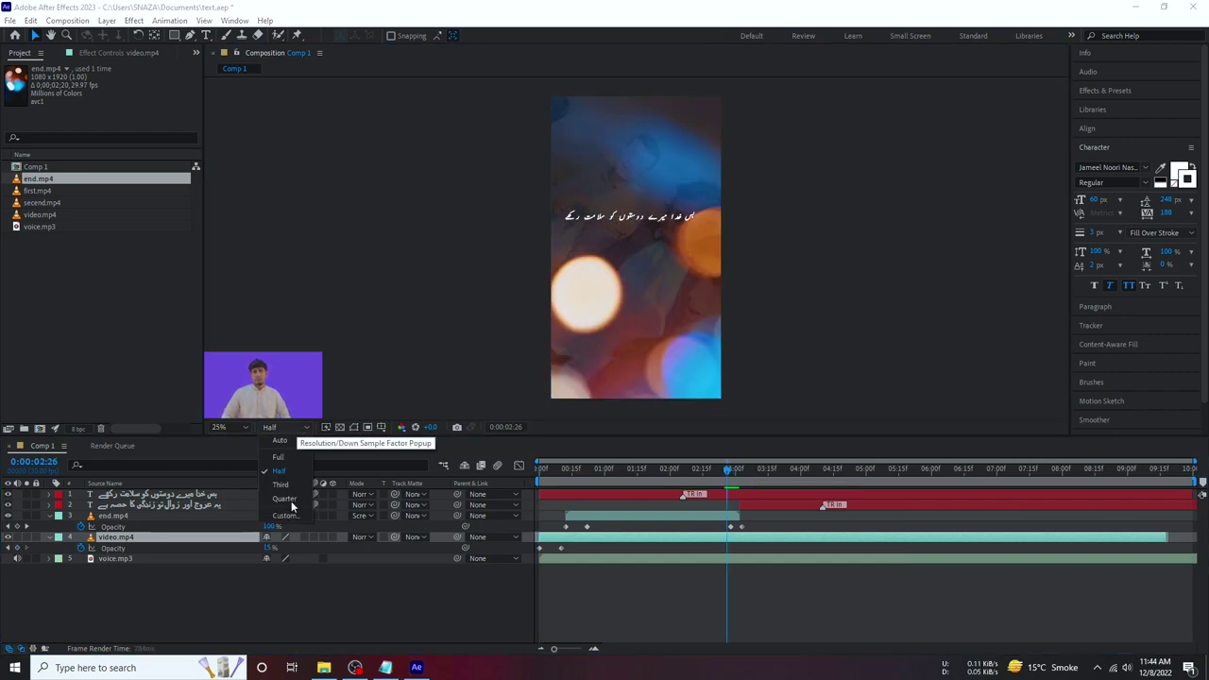
left_click(288, 499)
key("Home")
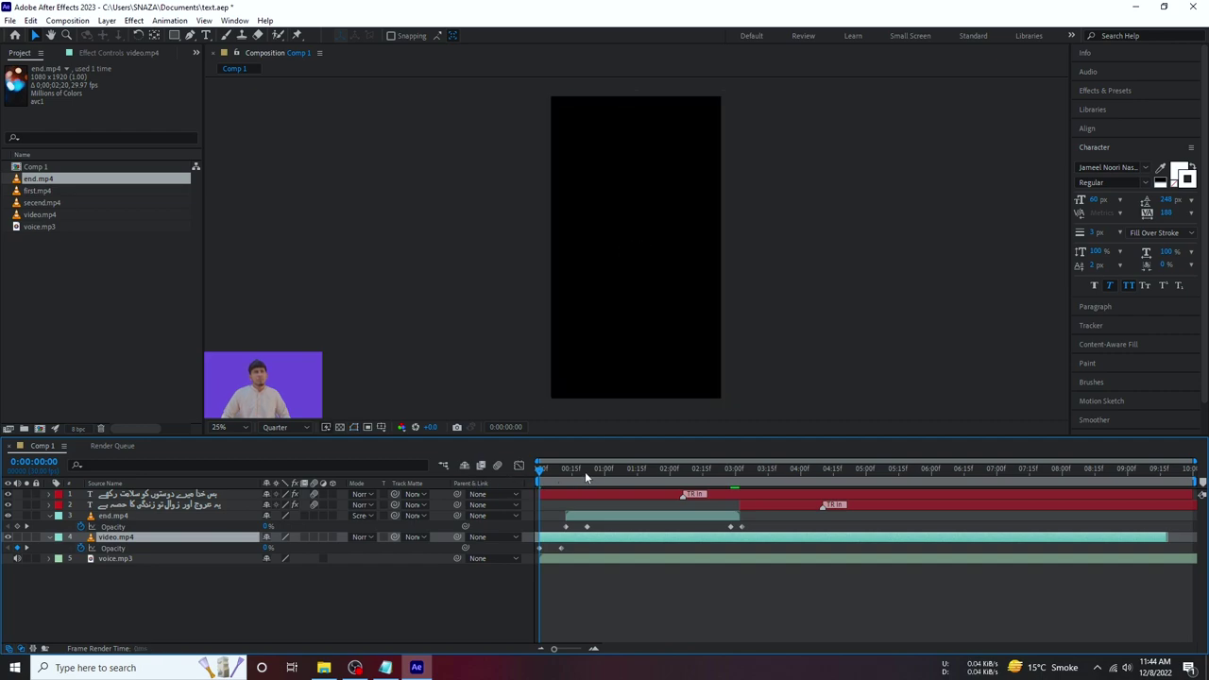
key("space")
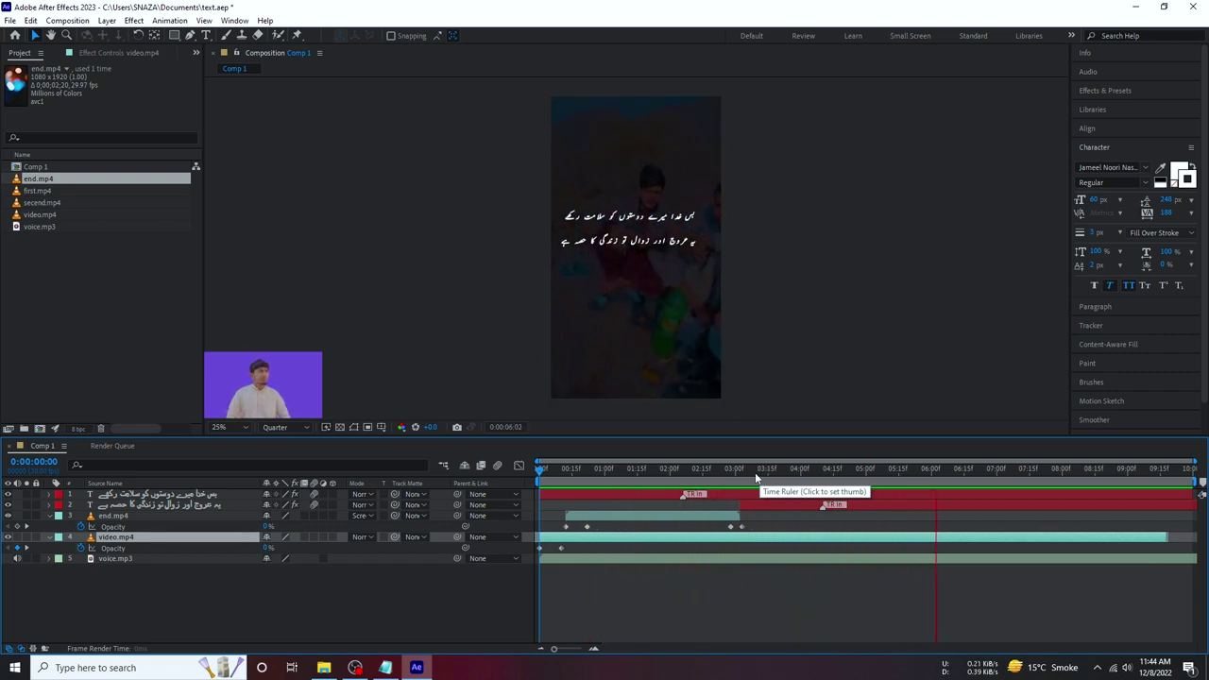
left_click(695, 471)
Preview the second Urdu line's timing around 0:00:03:01 to 0:00:04:18.
key("space")
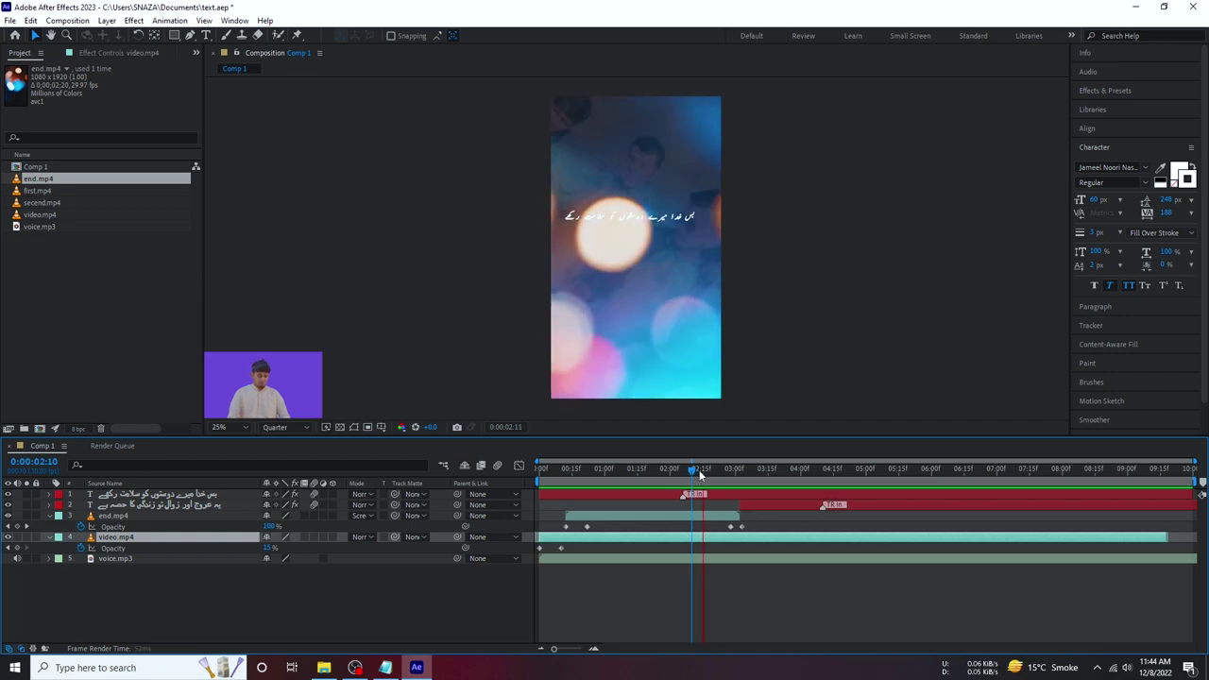
left_click_drag(792, 469, 840, 470)
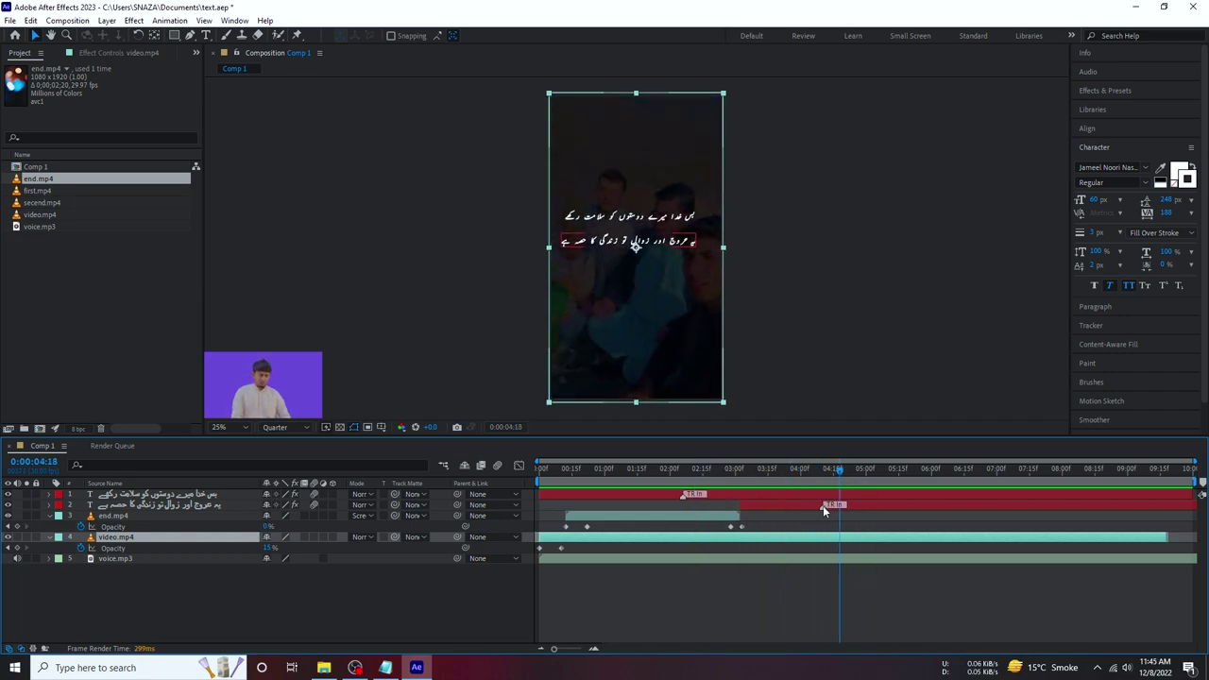
left_click(738, 470)
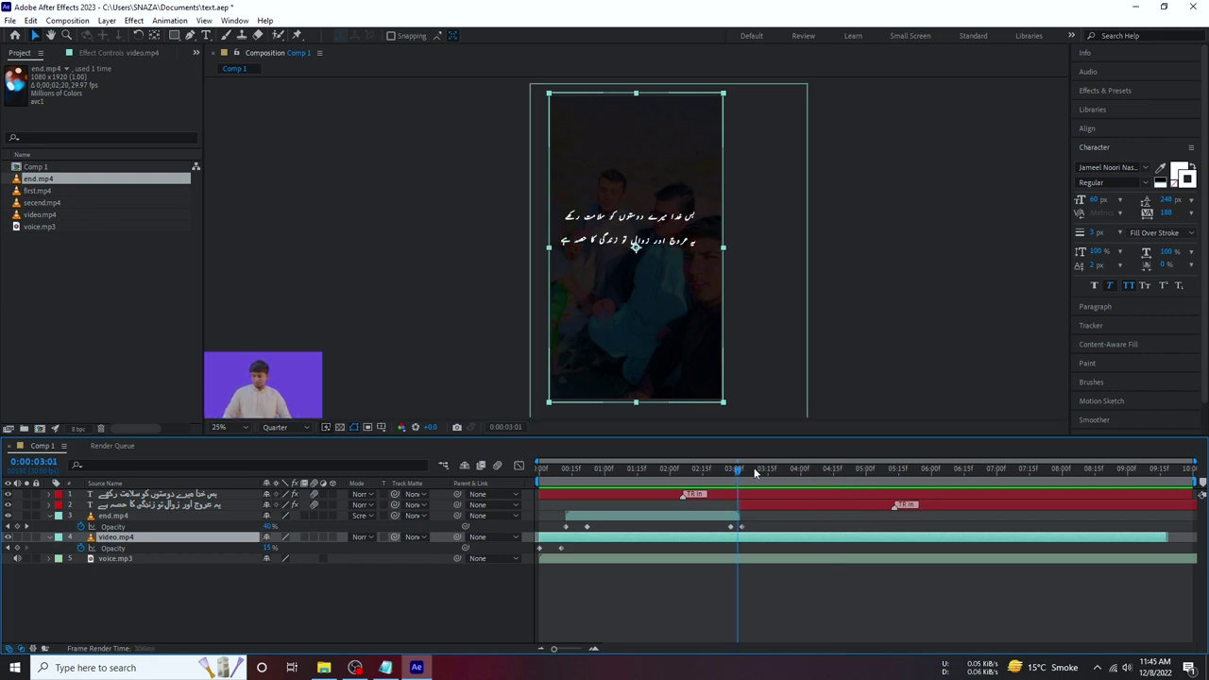
key("space")
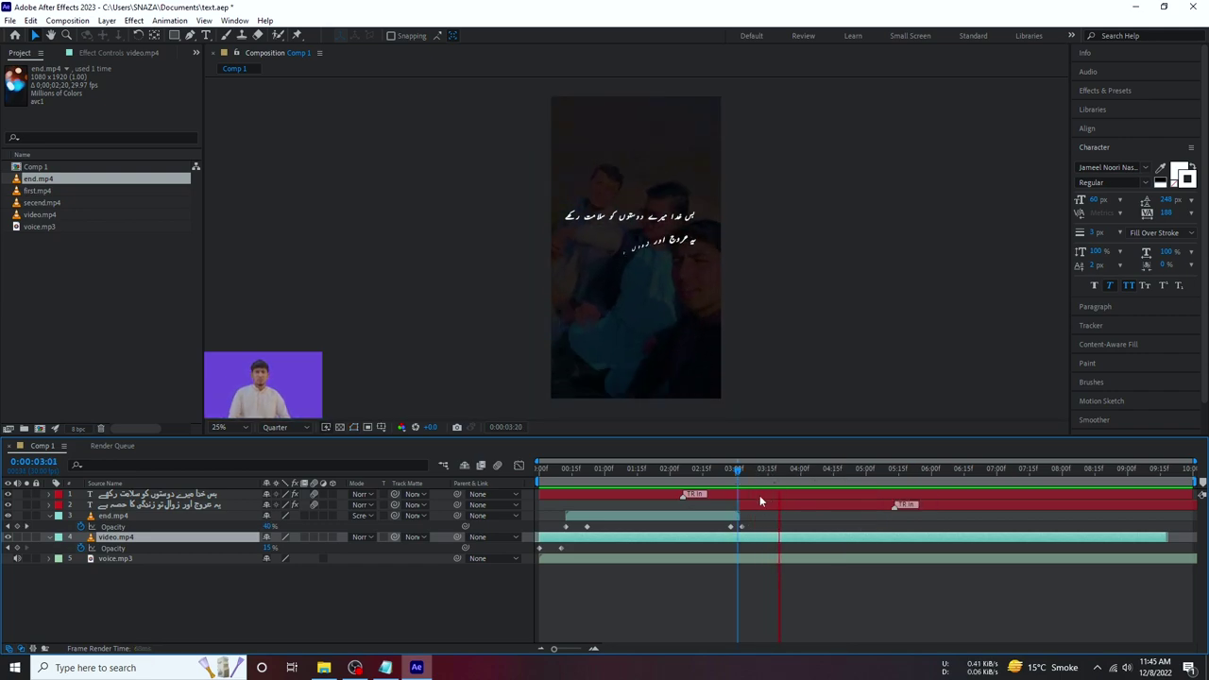
Trim the second Urdu line's in-point to just after the three-second mark.
left_click(776, 504)
key("alt+bracketleft")
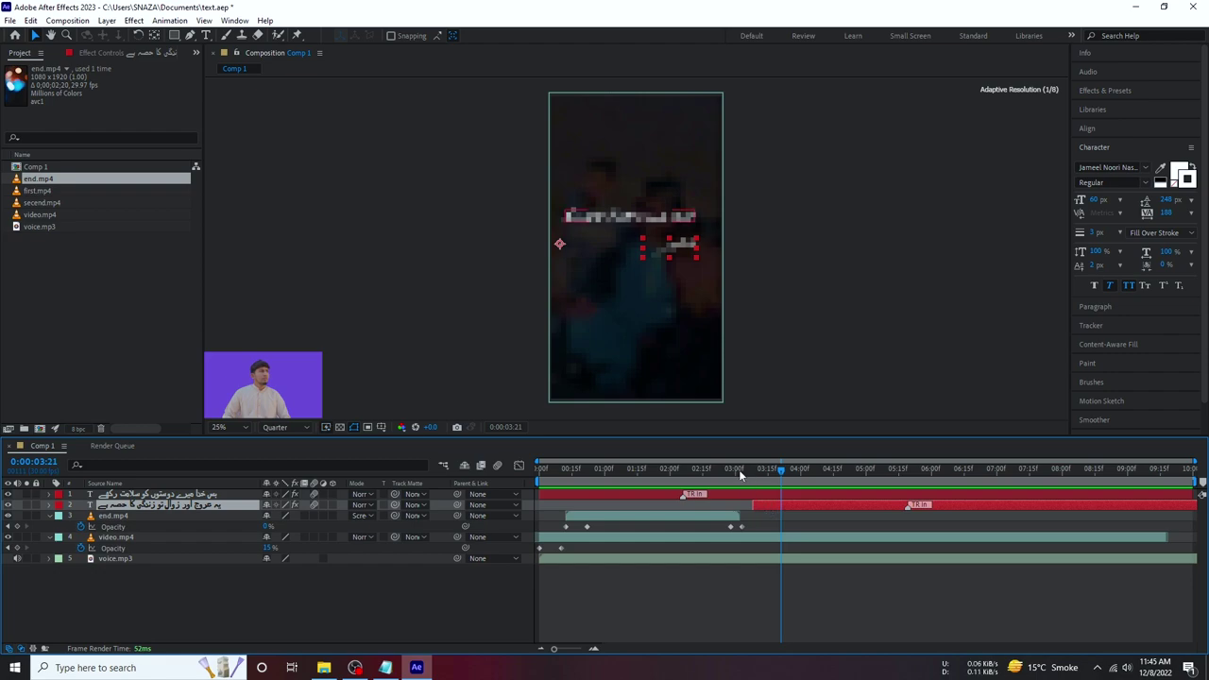
left_click(751, 470)
key("space")
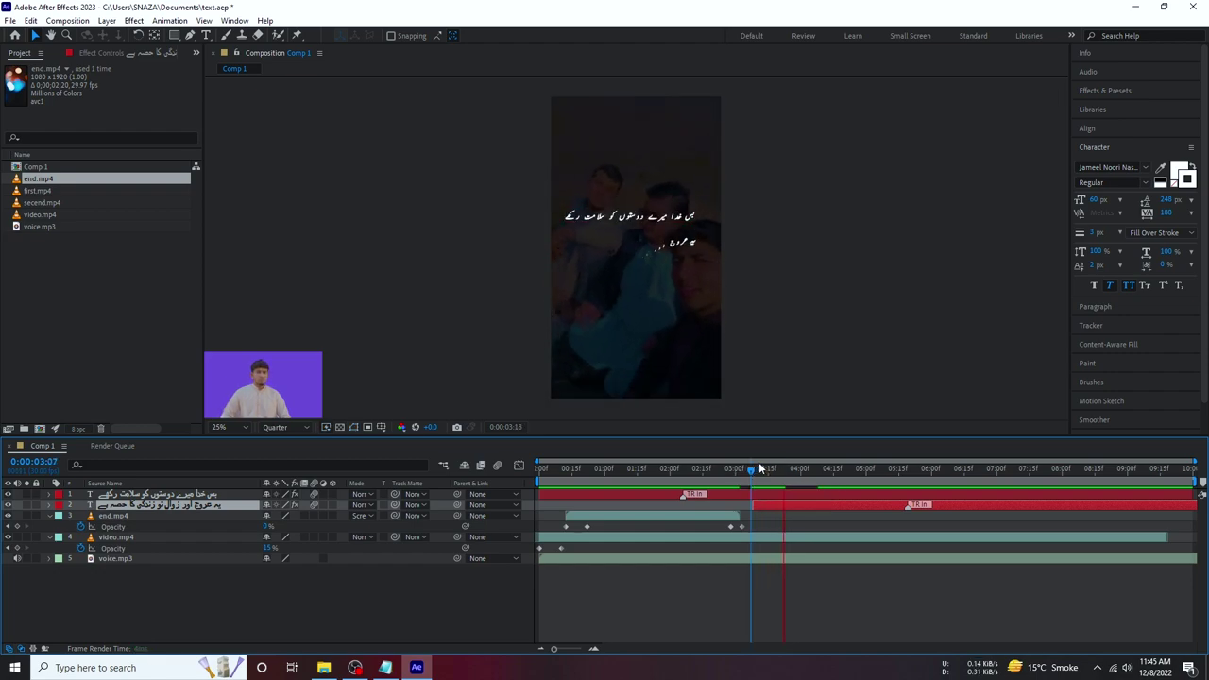
key("space")
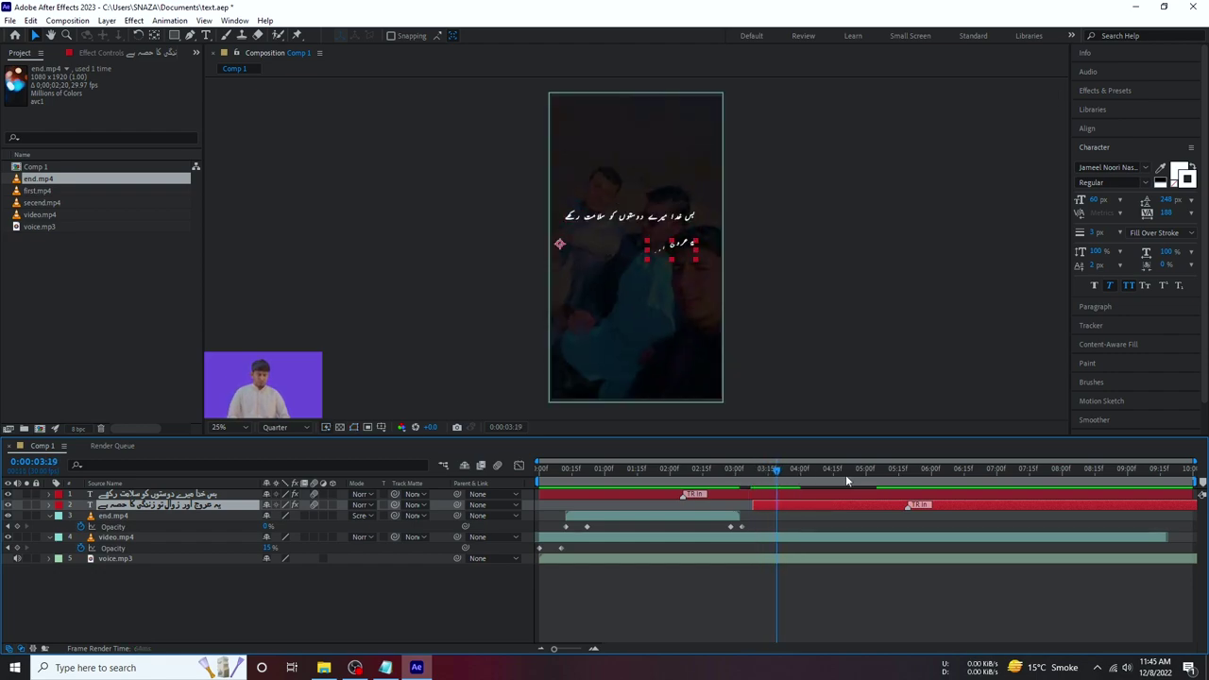
Review the second line's reveal from 0:00:04:18 and 0:00:03:17.
left_click_drag(781, 470, 808, 470)
left_click(838, 471)
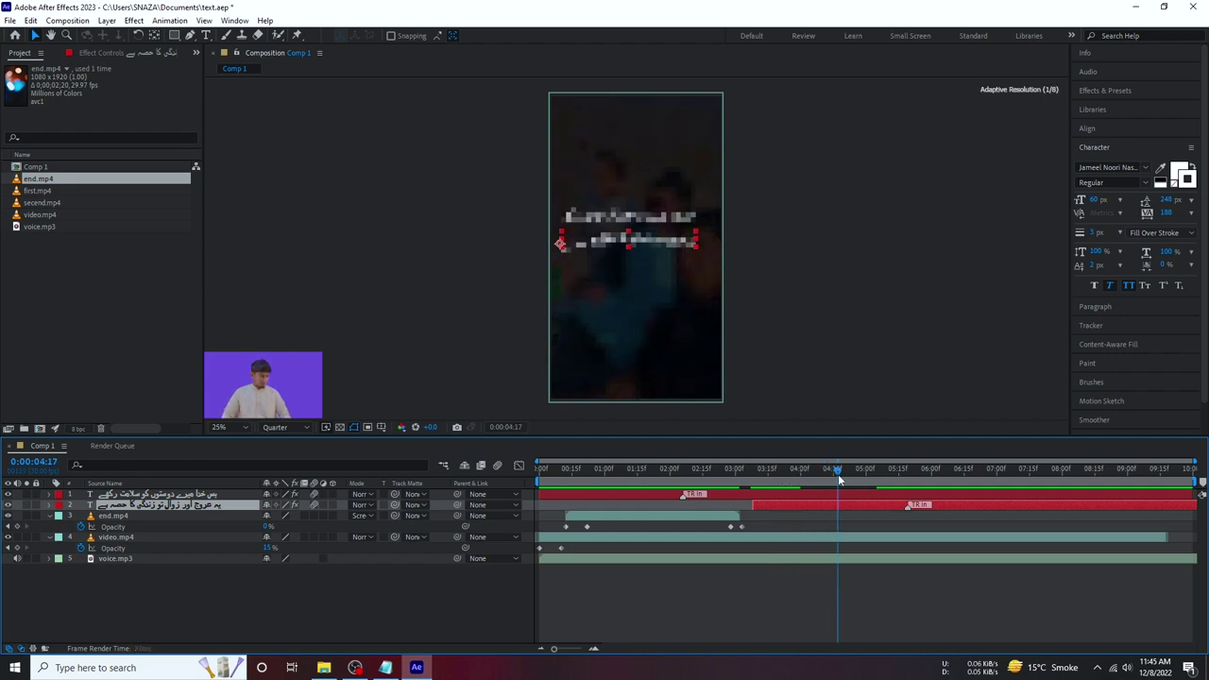
key("space")
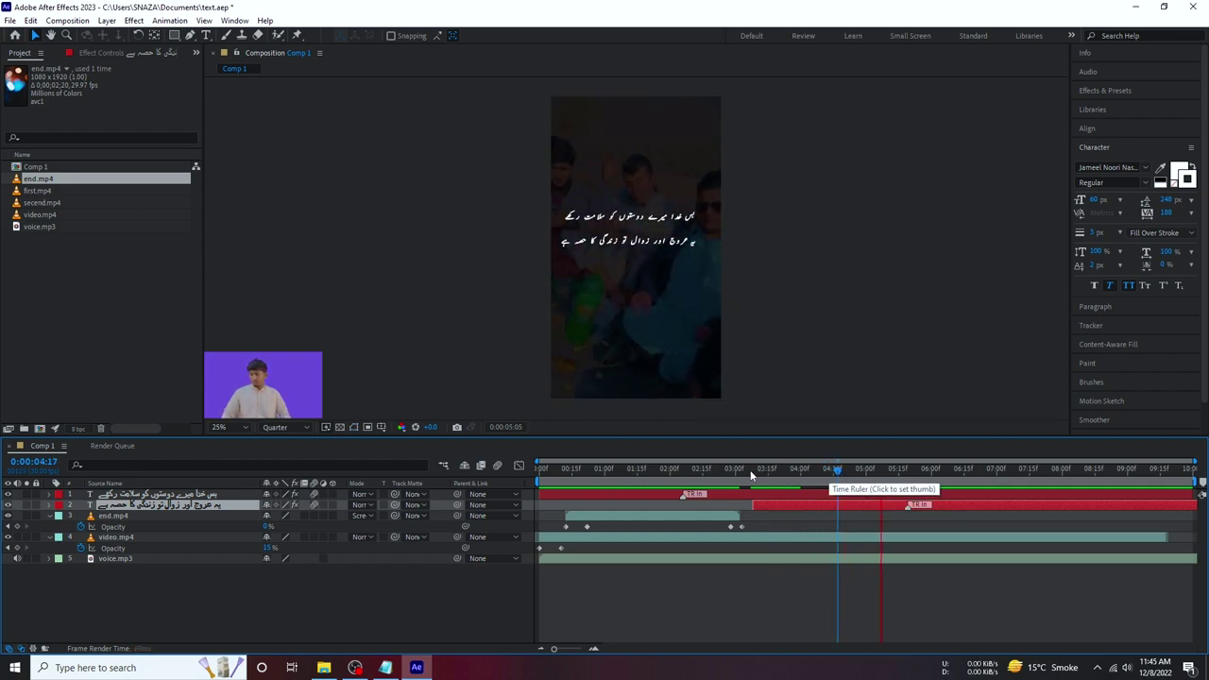
left_click(771, 474)
key("space")
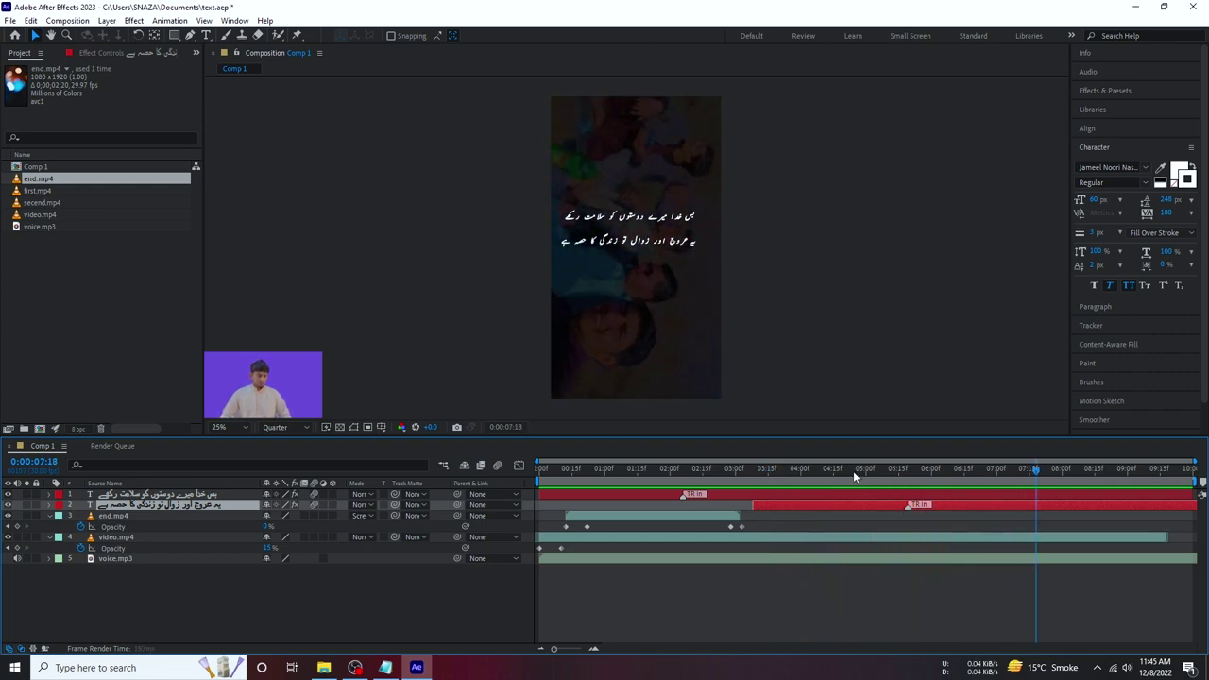
key("space")
left_click(563, 470)
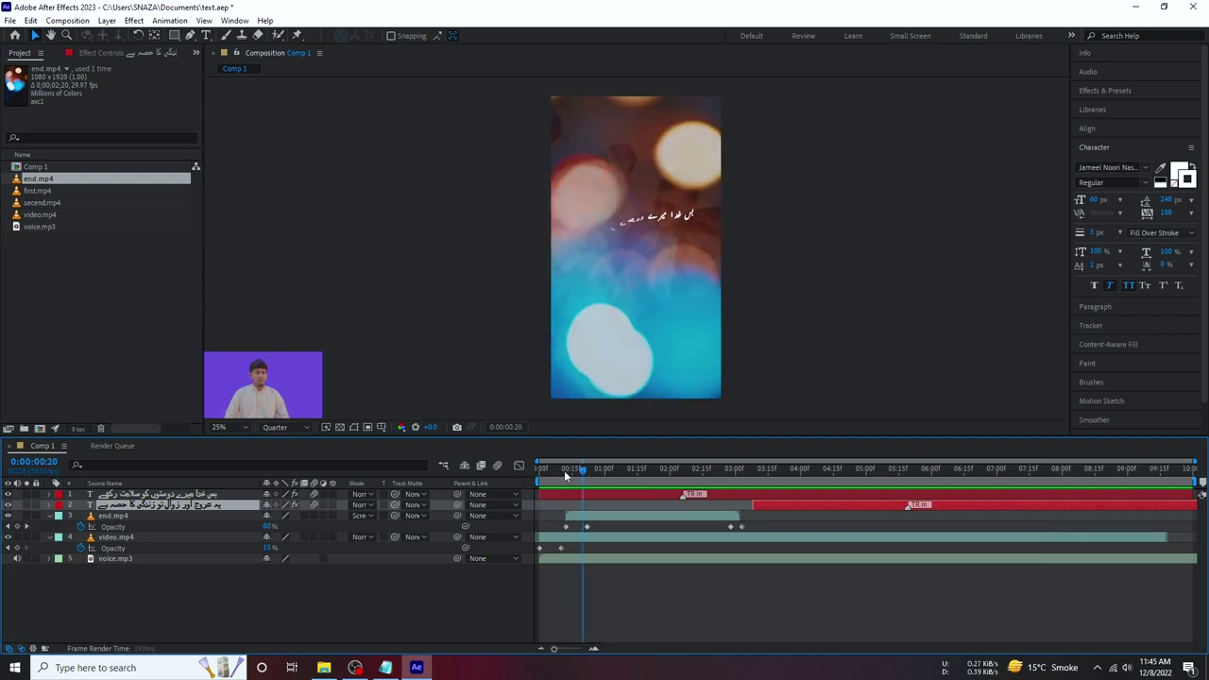
key("space")
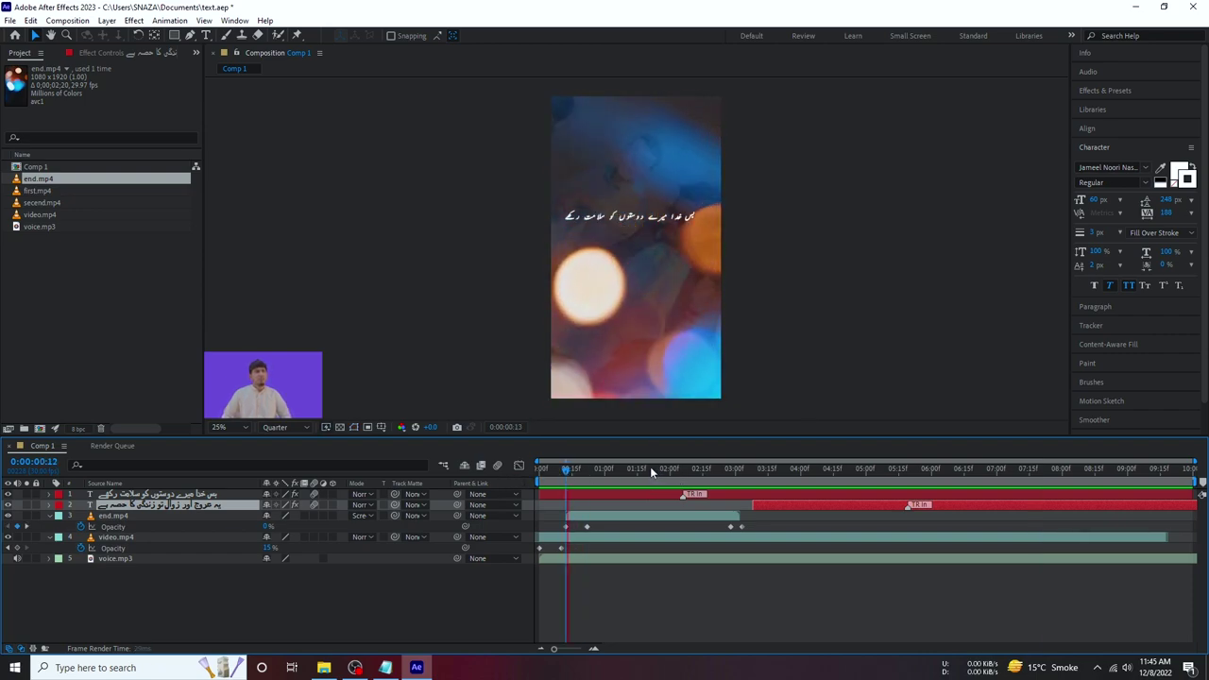
left_click(566, 468)
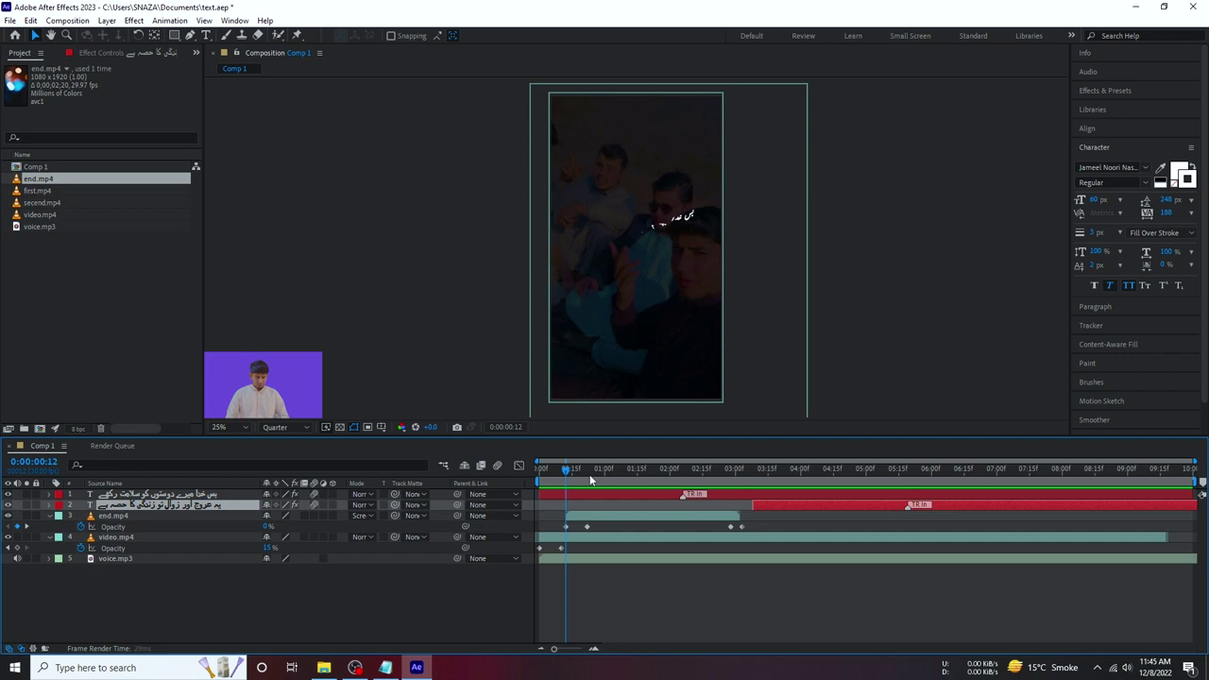
key("space")
key("space")
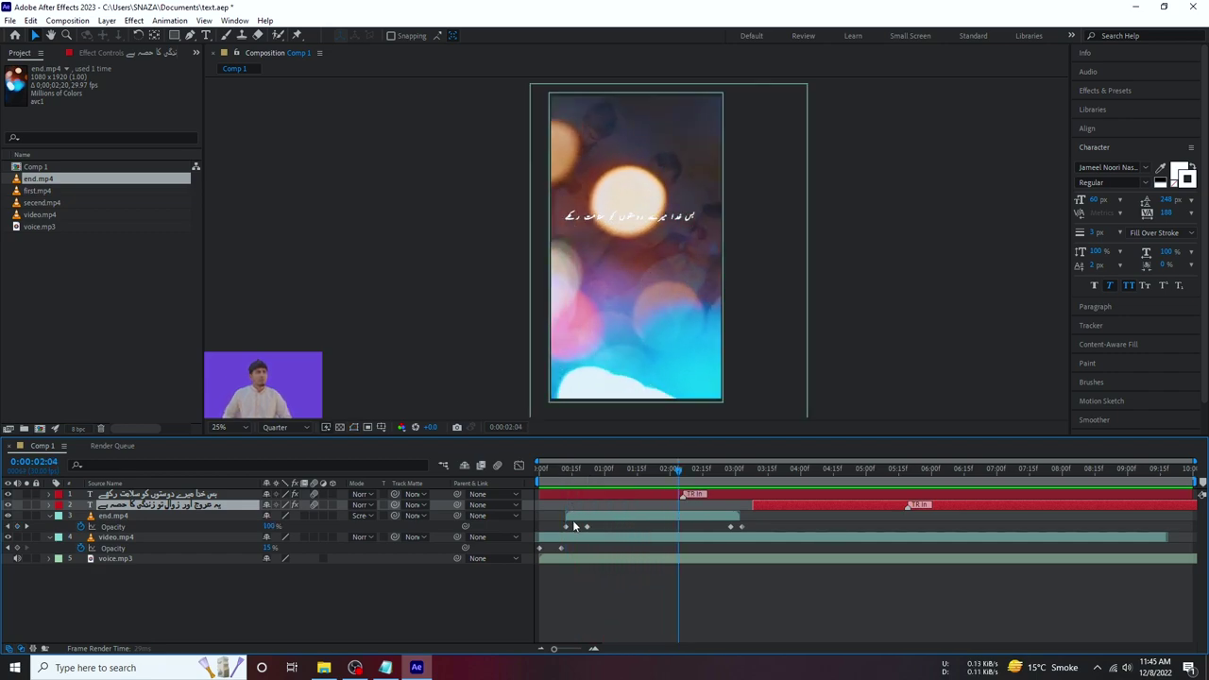
key("space")
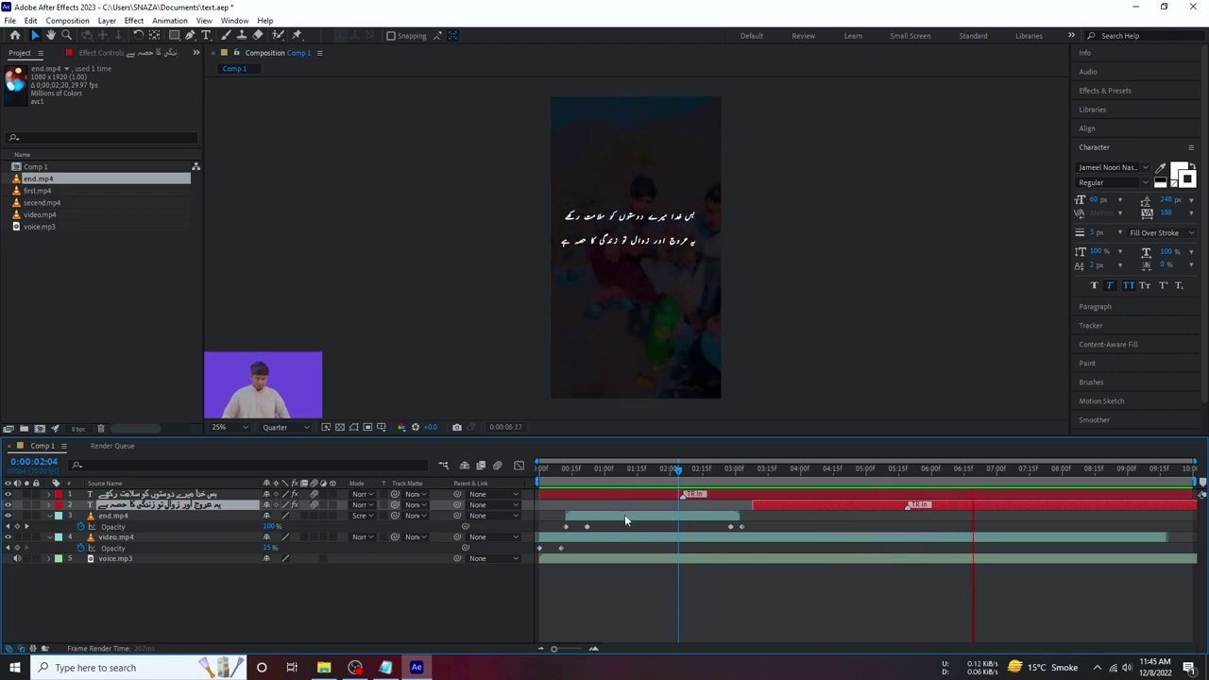
left_click(626, 518)
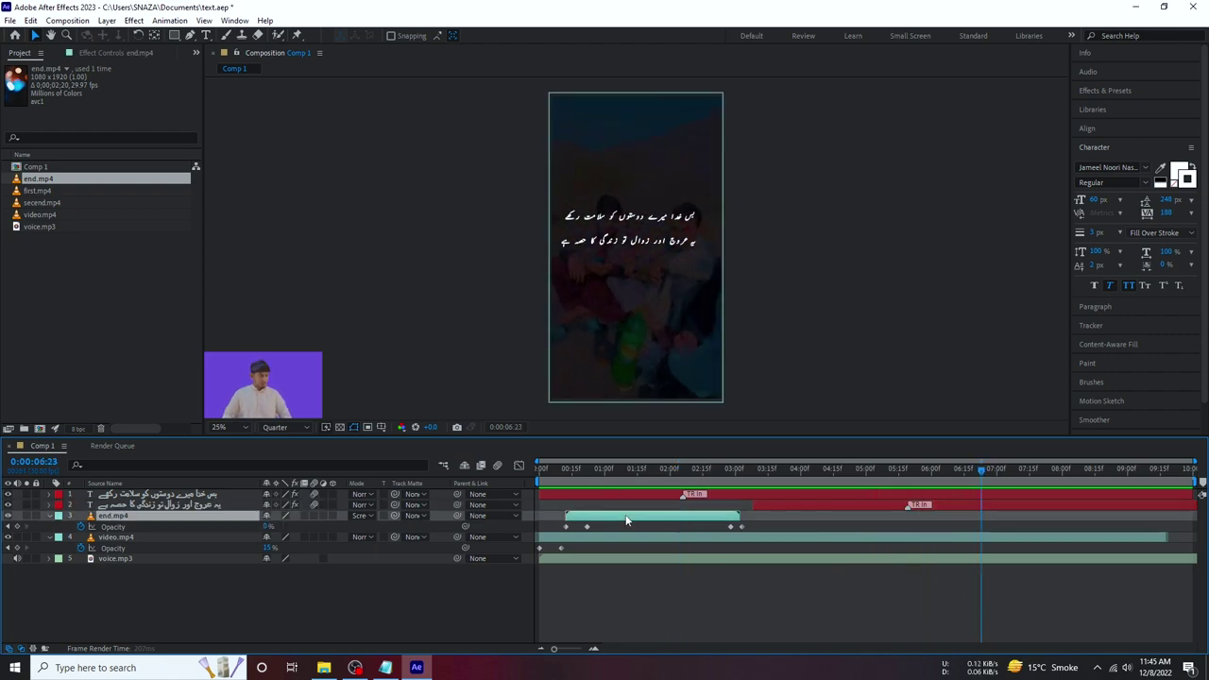
Enable Time Remapping on the end.mp4 layer and nudge its Time Remap value.
right_click(157, 522)
mouse_move(241, 218)
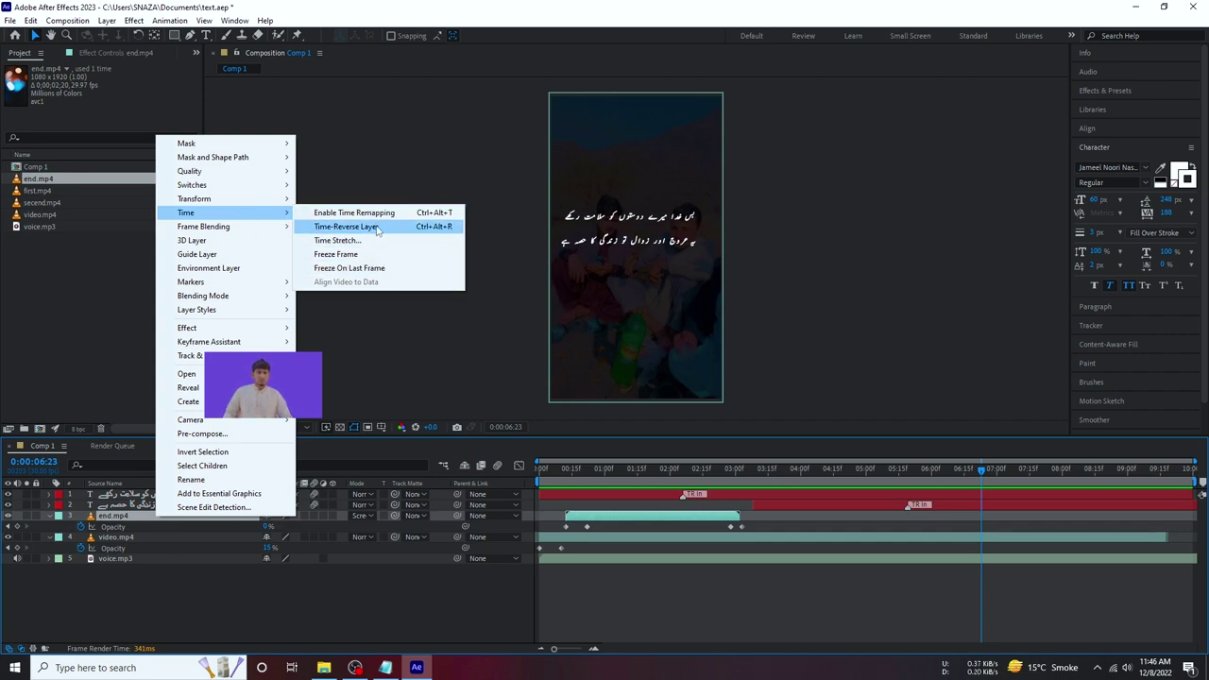
left_click(377, 213)
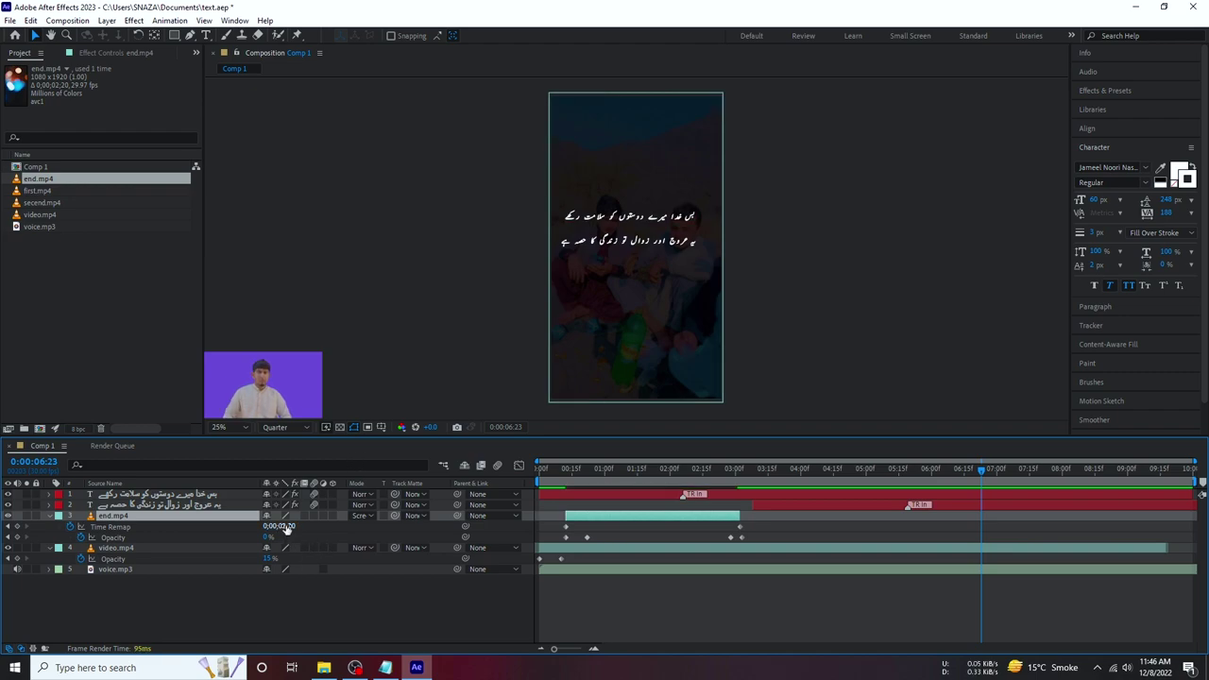
left_click_drag(286, 529, 289, 530)
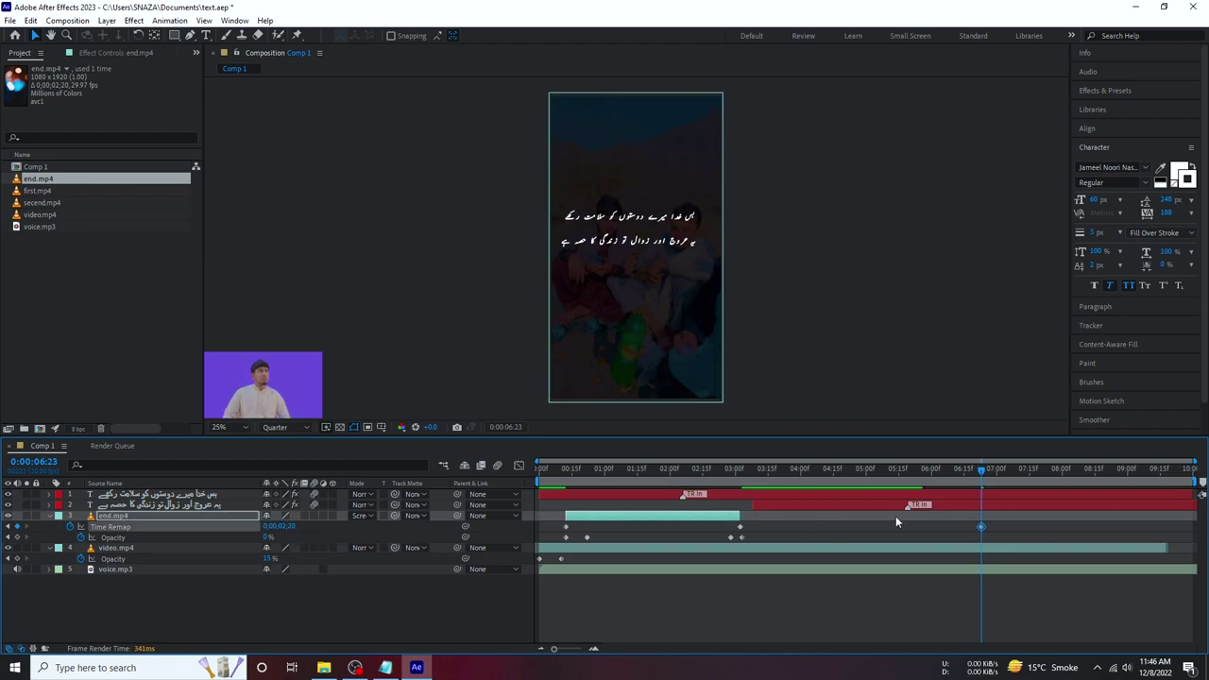
Add a Time Remap keyframe on end.mp4 at 3:09 and edit its value.
left_click(138, 518)
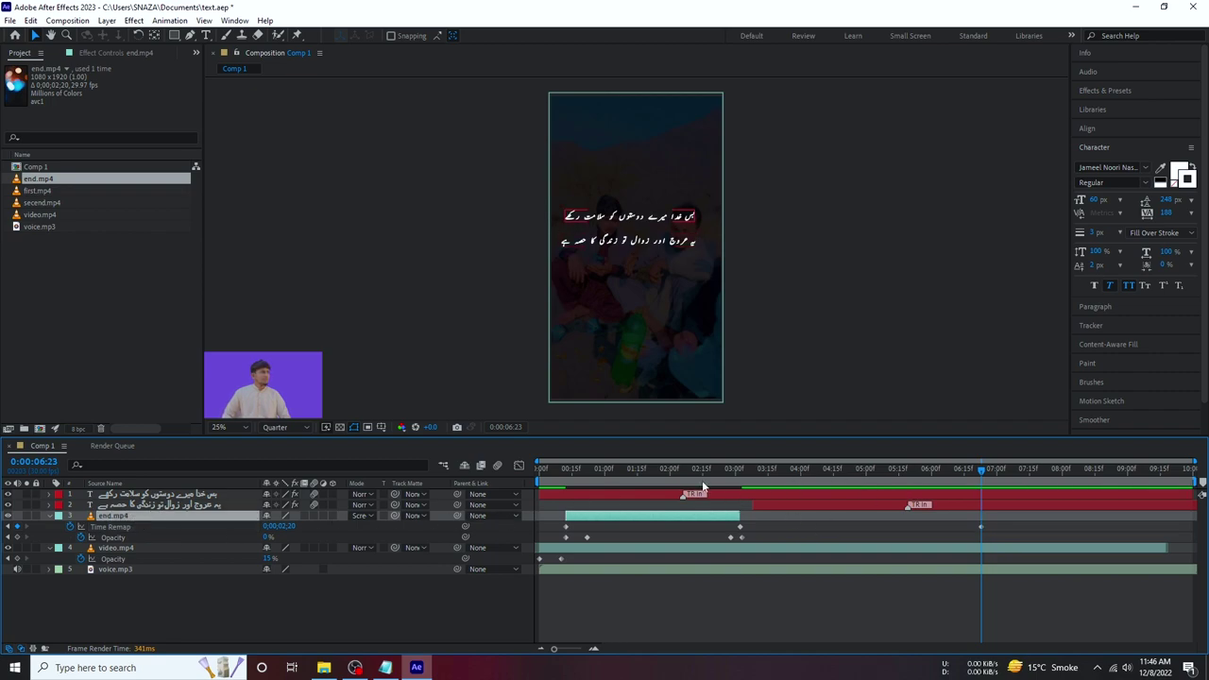
left_click_drag(680, 473, 754, 479)
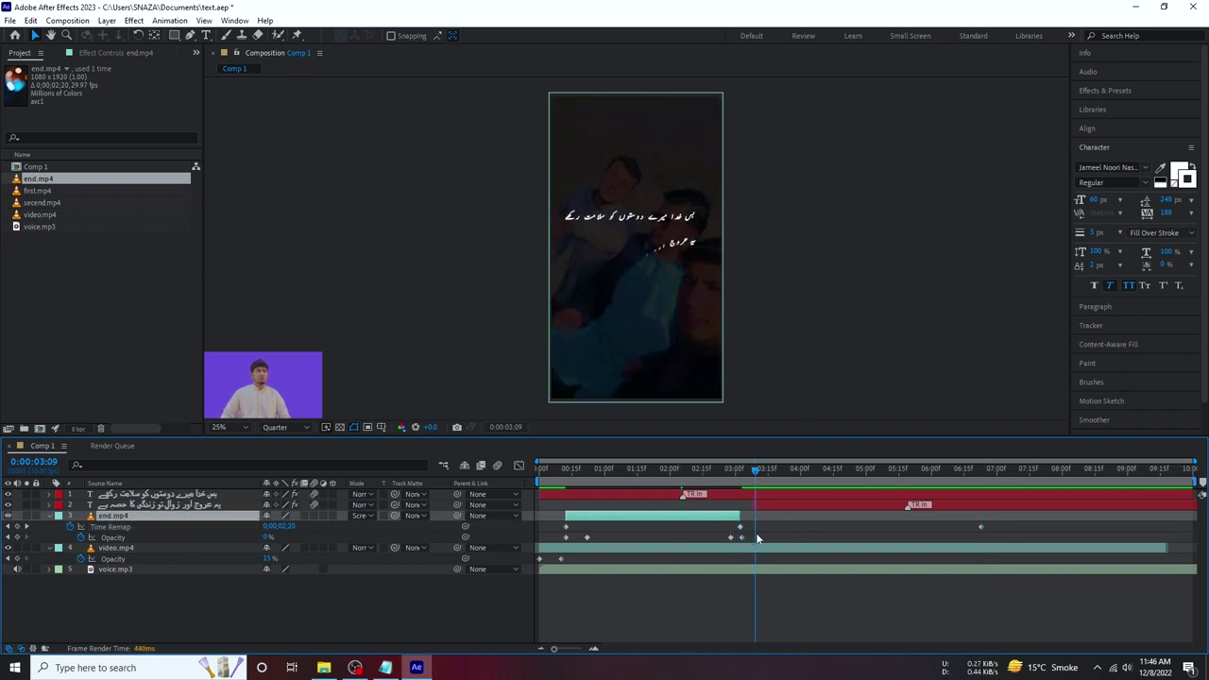
left_click(729, 537)
left_click(721, 523)
left_click_drag(288, 526, 312, 525)
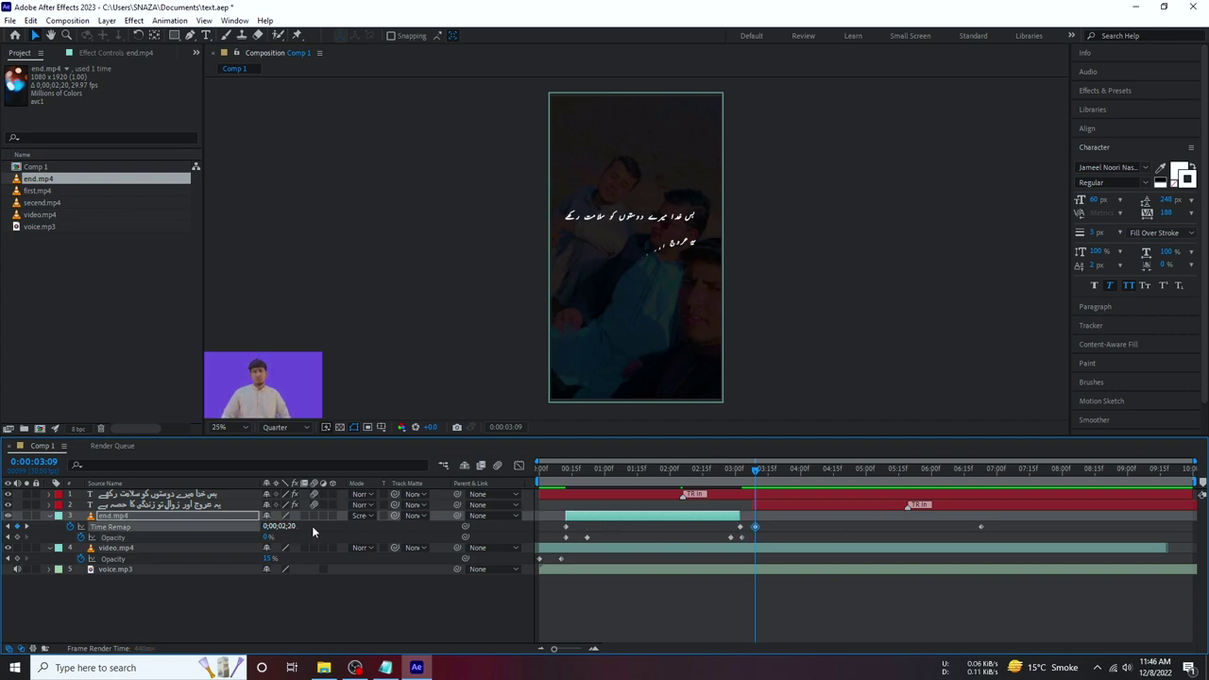
left_click(284, 527)
left_click(281, 526)
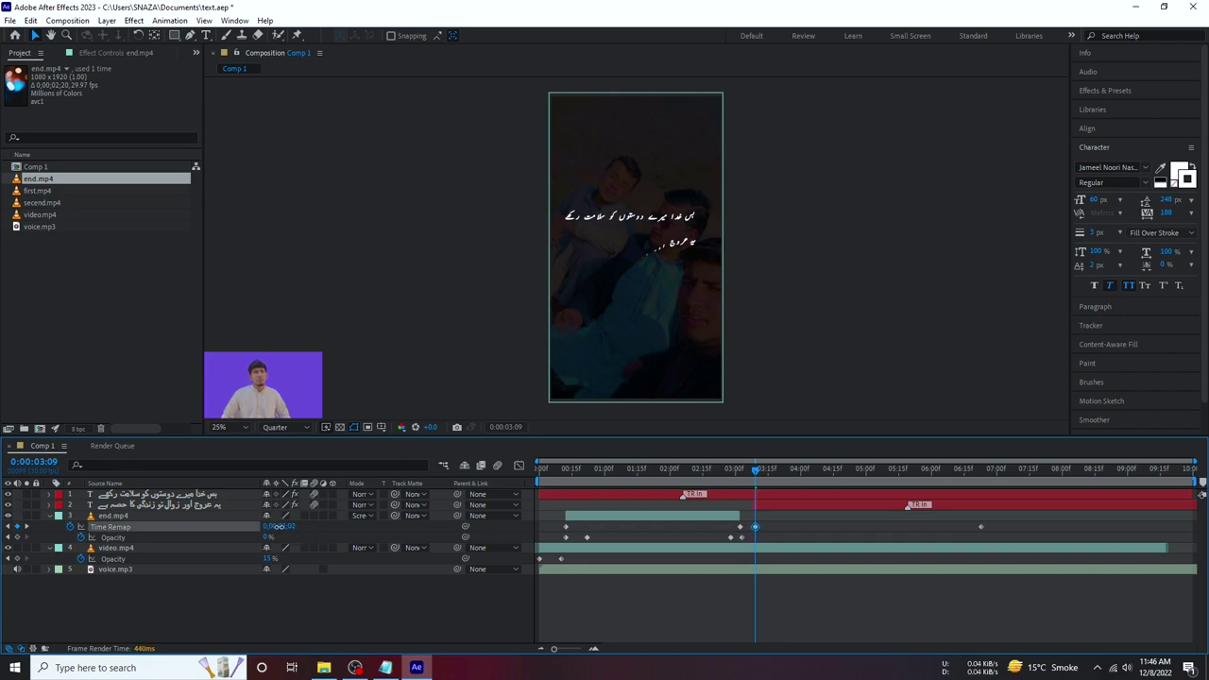
key("Return")
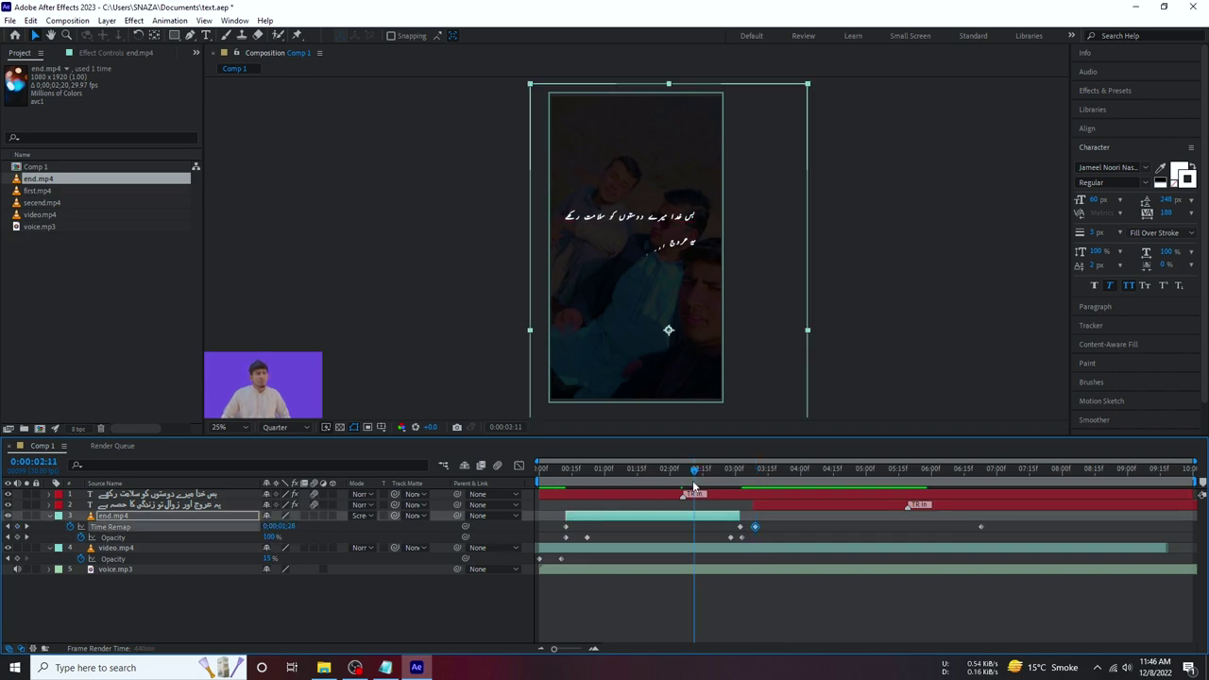
Preview from 2:11, then select the last two Time Remap keyframes and shift them later.
left_click(694, 468)
key("space")
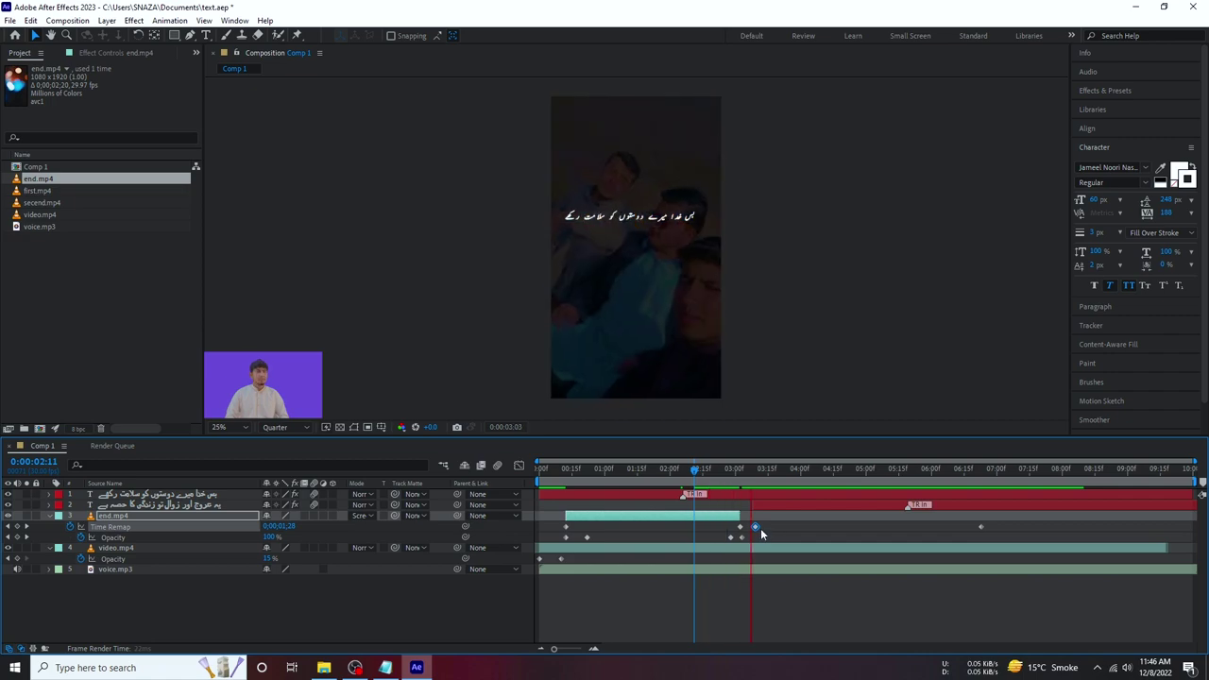
left_click(737, 528)
left_click_drag(738, 527, 757, 529)
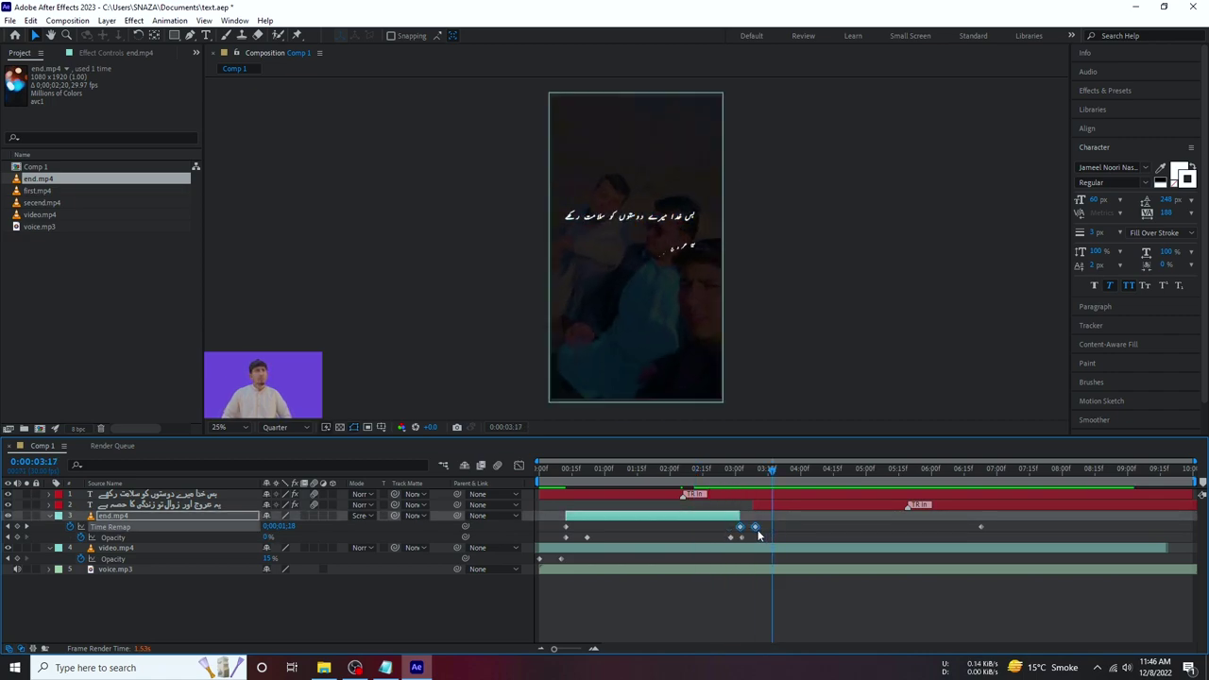
left_click_drag(834, 534, 842, 529)
left_click(731, 479)
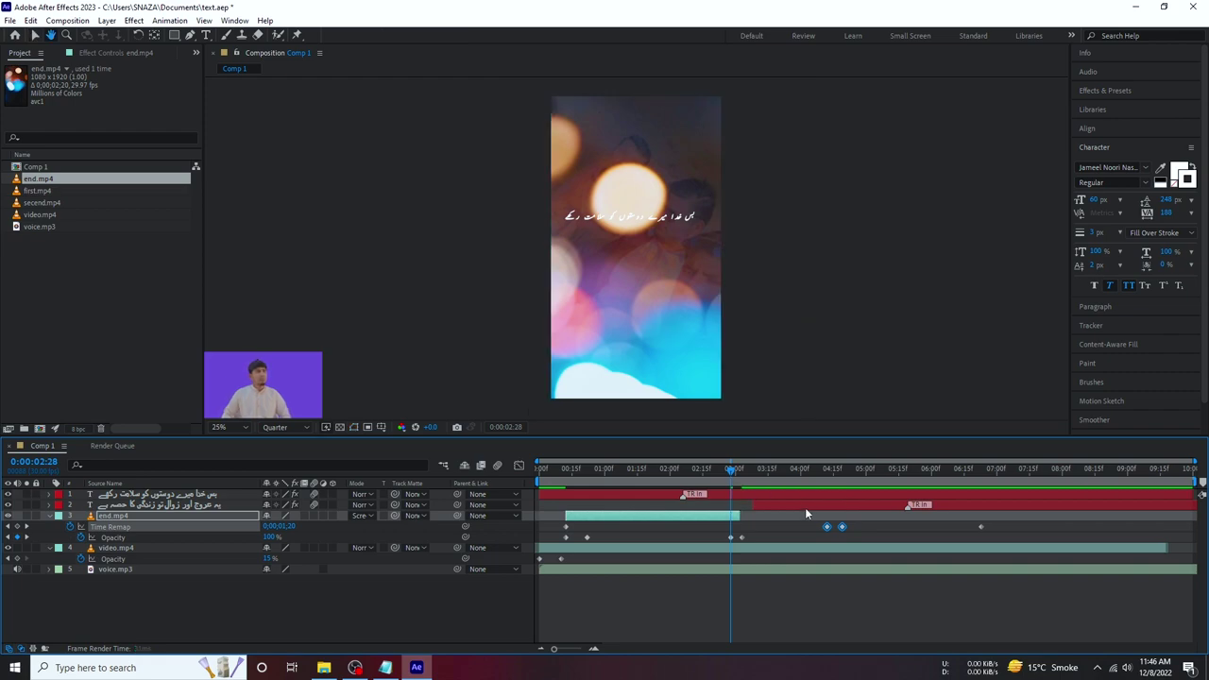
key("space")
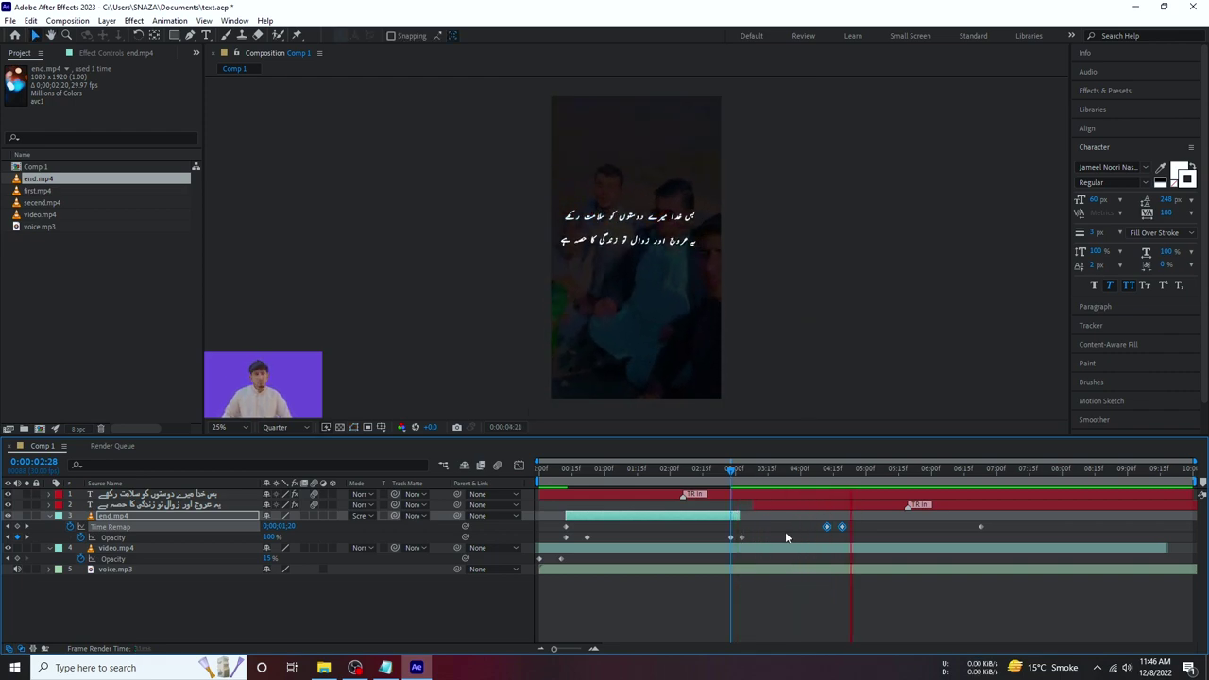
Move the last two Time Remap keyframes earlier to about 3:00 and preview the result.
left_click_drag(842, 526, 742, 536)
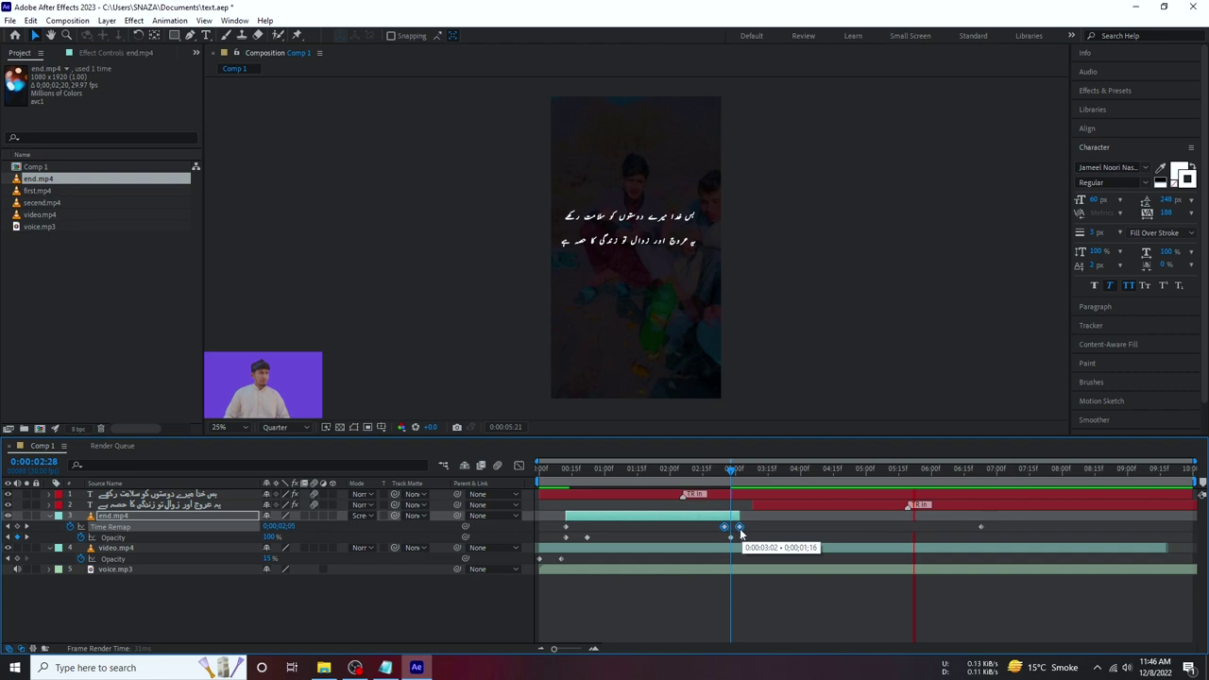
left_click_drag(741, 536, 743, 536)
key("space")
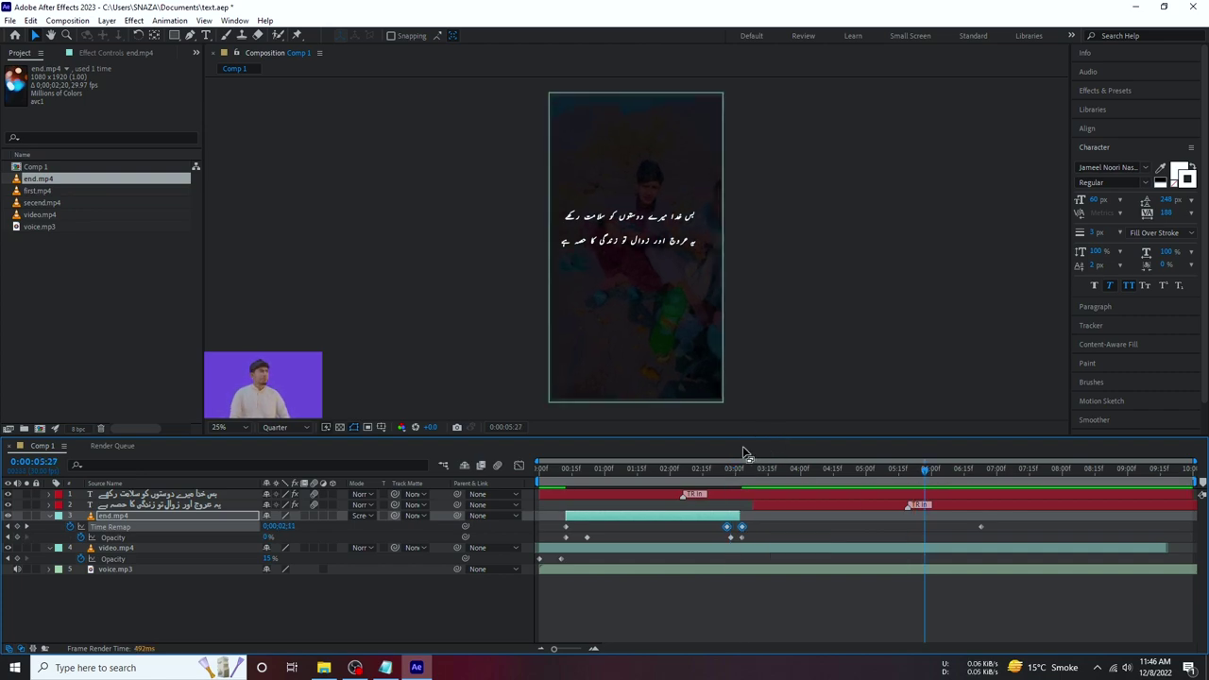
mouse_move(734, 470)
left_mouse_down()
mouse_move(744, 481)
mouse_move(573, 476)
left_mouse_up()
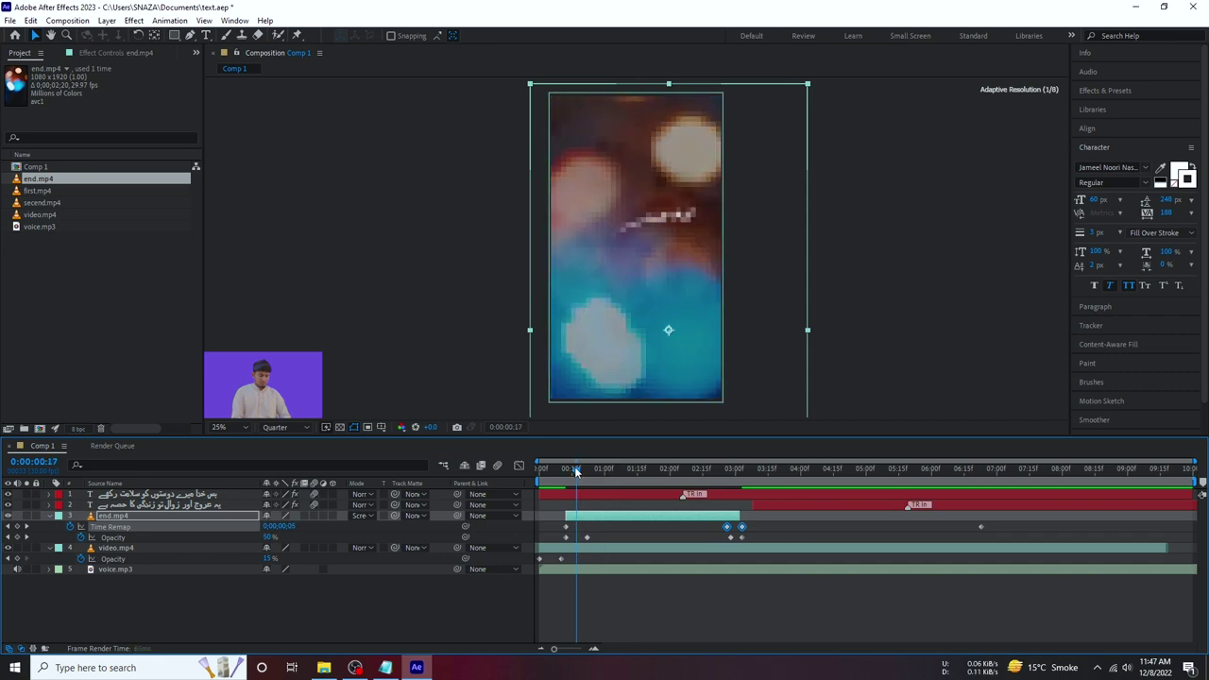
key("space")
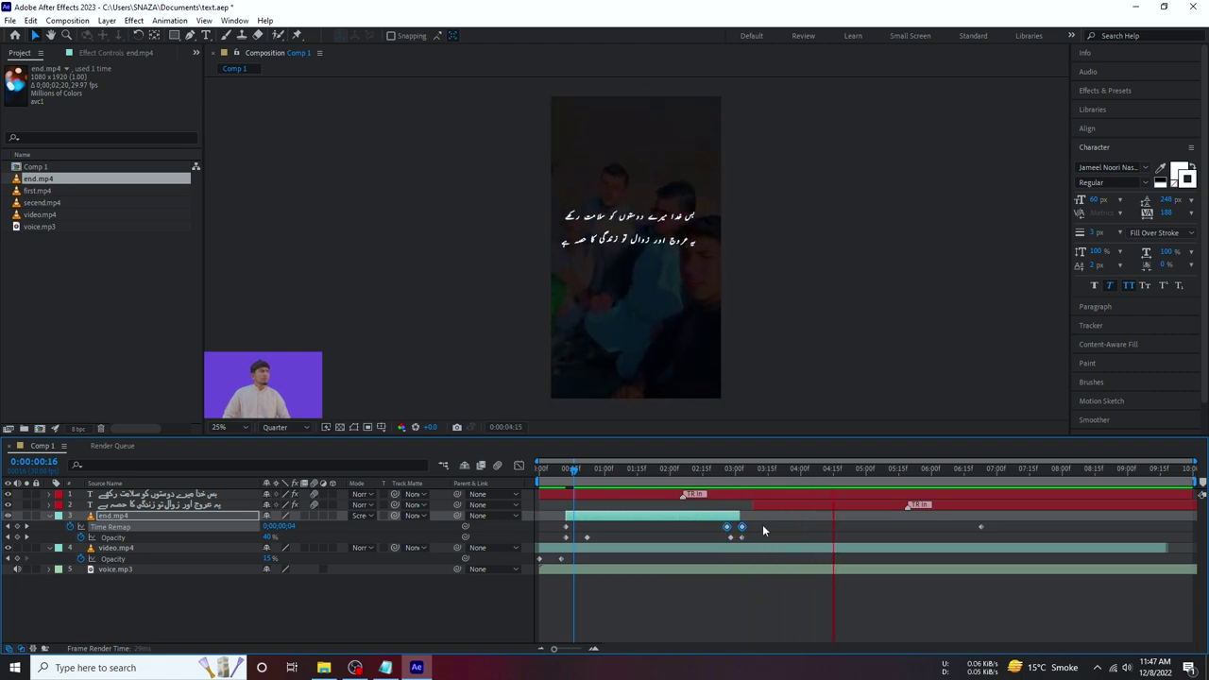
key("space")
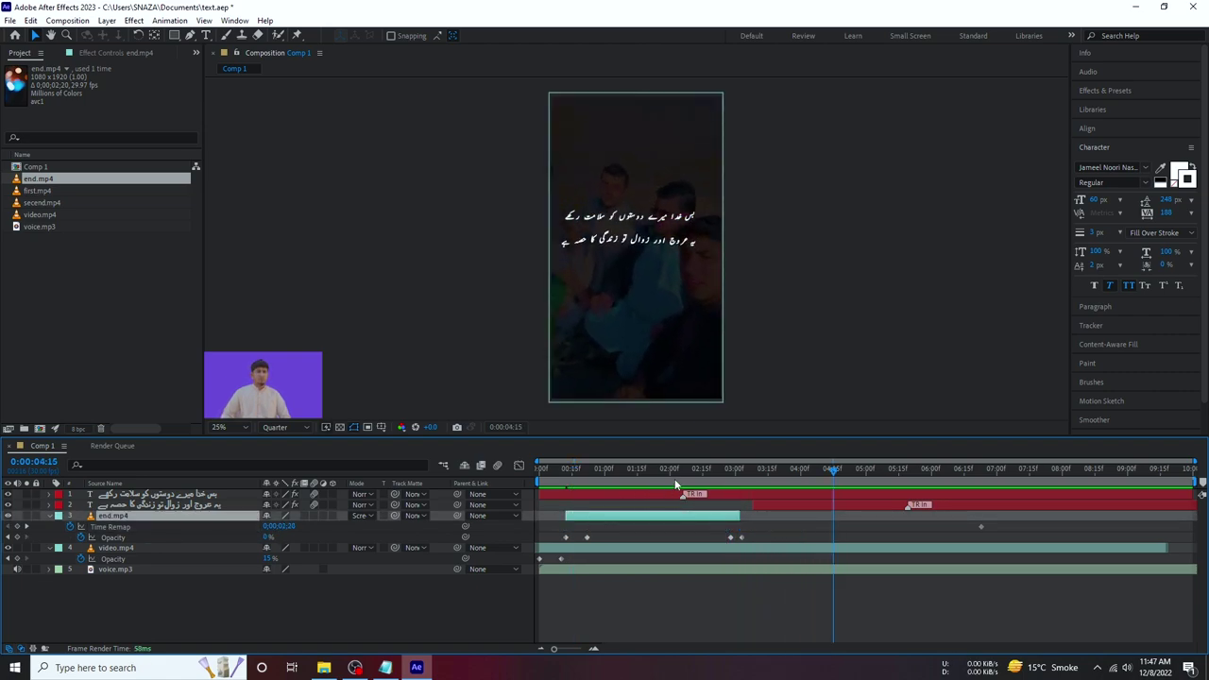
left_click_drag(677, 485, 753, 484)
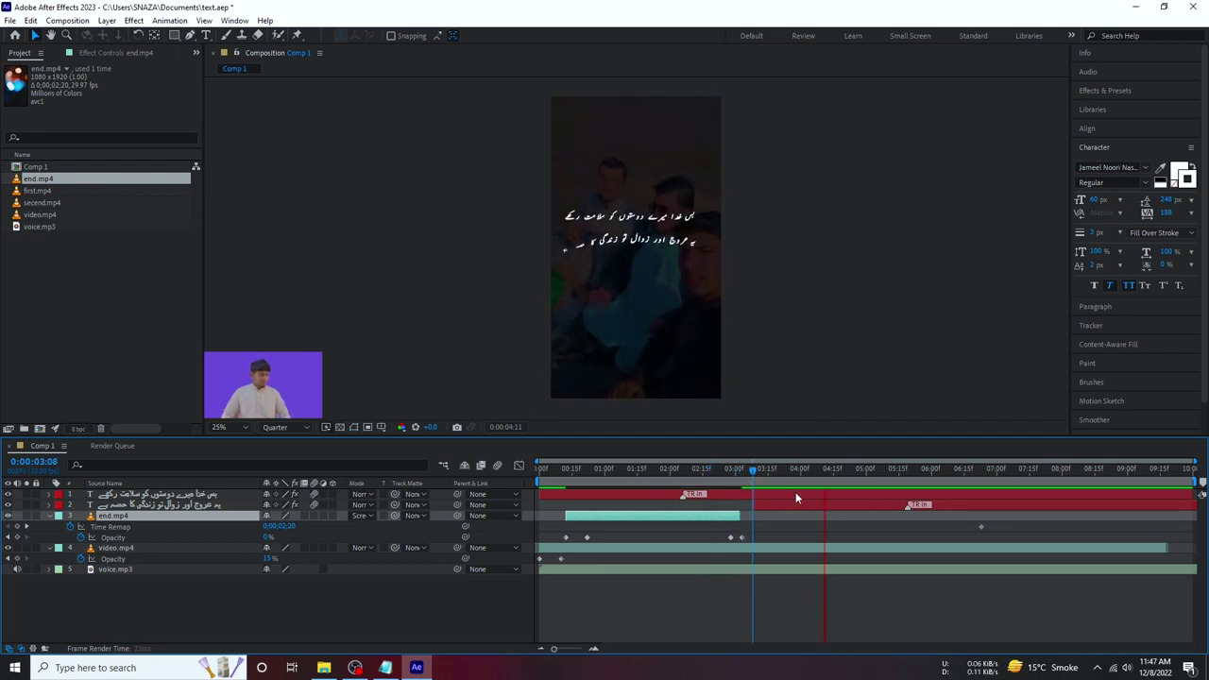
Collapse the end.mp4 and video.mp4 properties and play from about 3:07 to check the text.
left_click(50, 516)
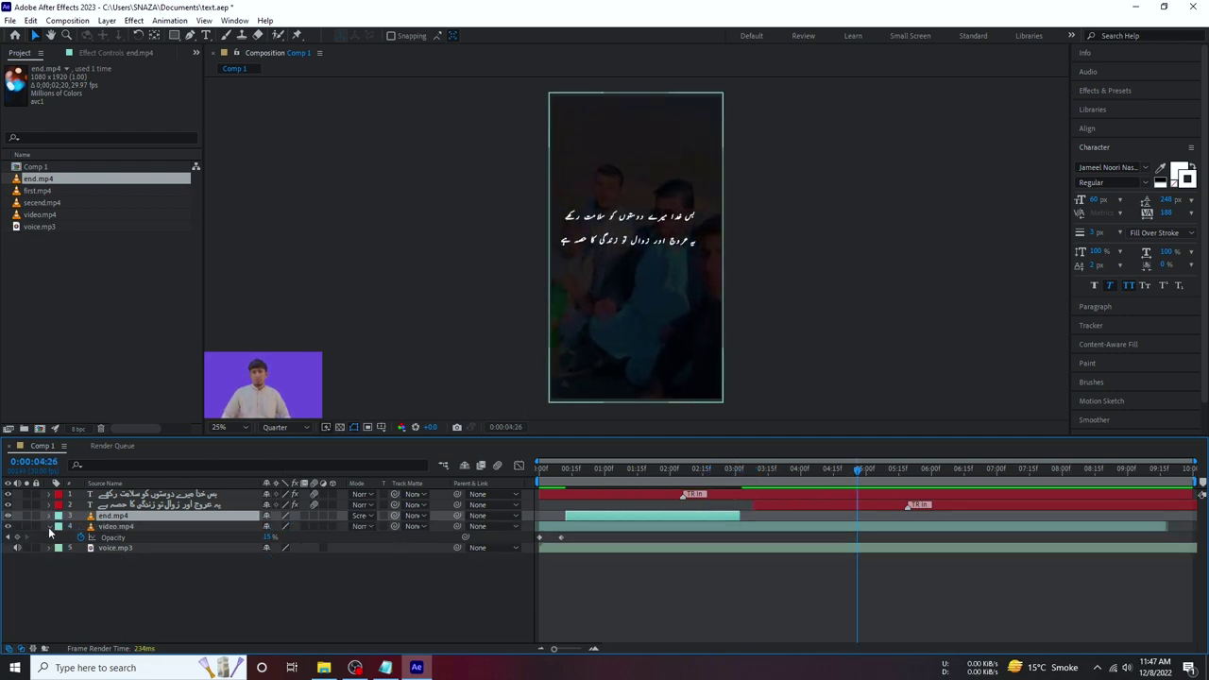
left_click(49, 526)
left_click(820, 530)
left_click_drag(798, 483, 753, 484)
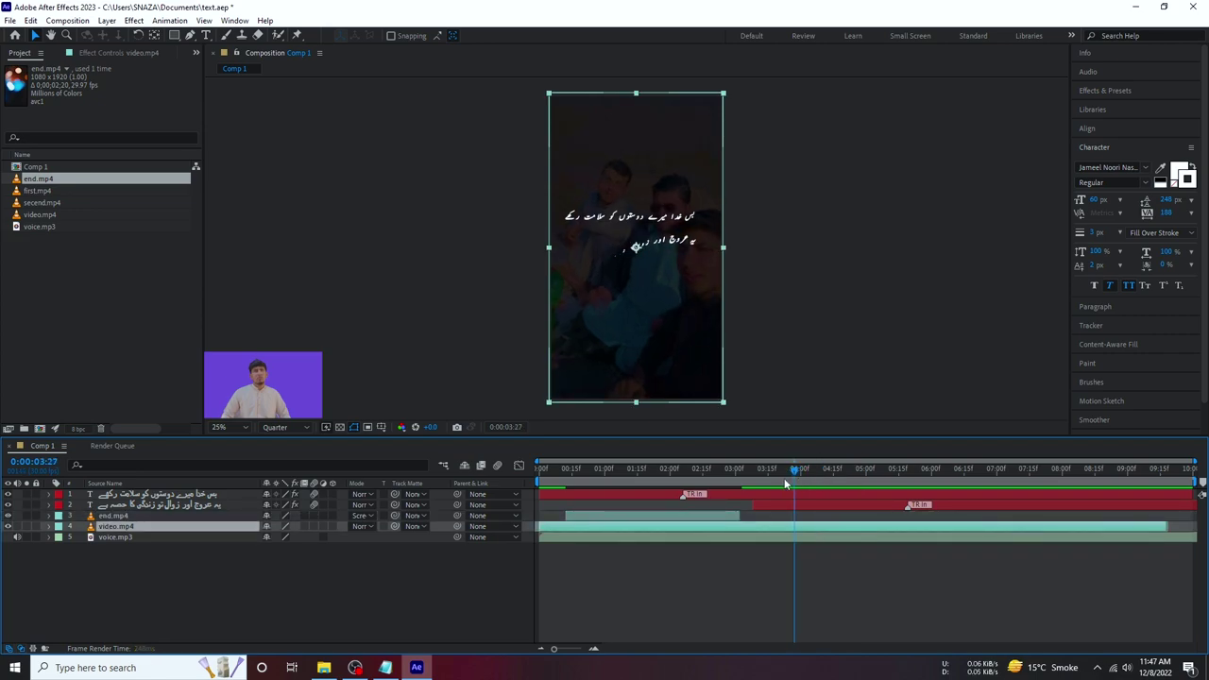
key("space")
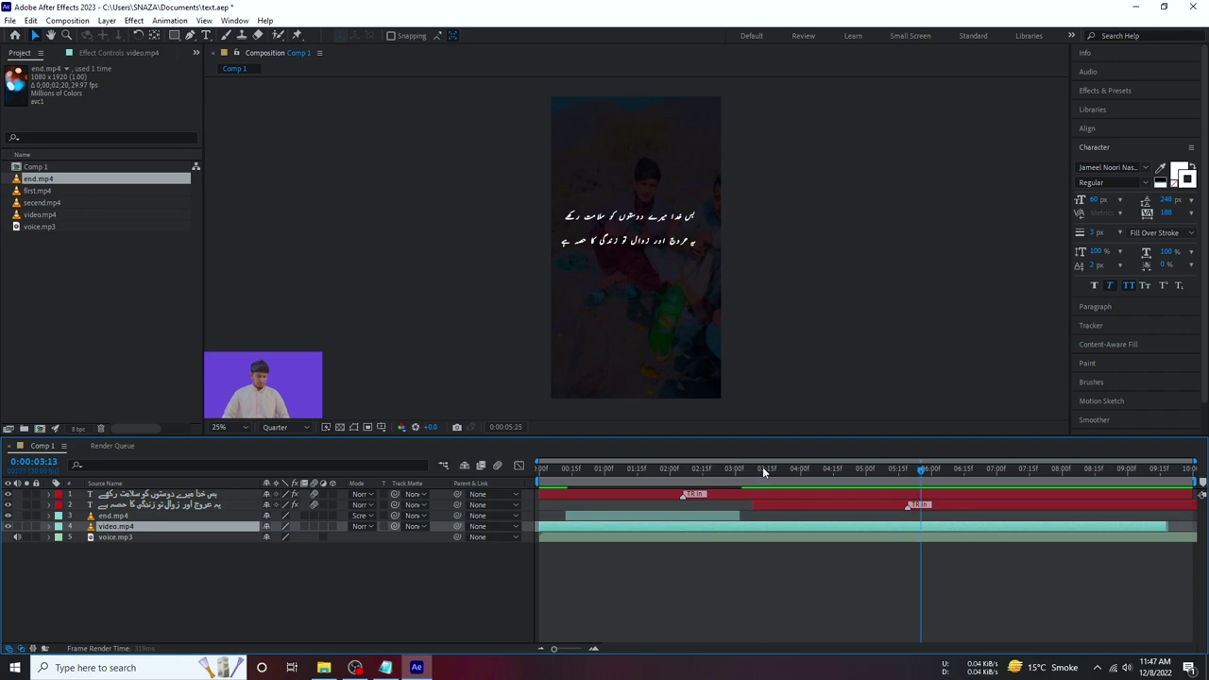
left_click(763, 469)
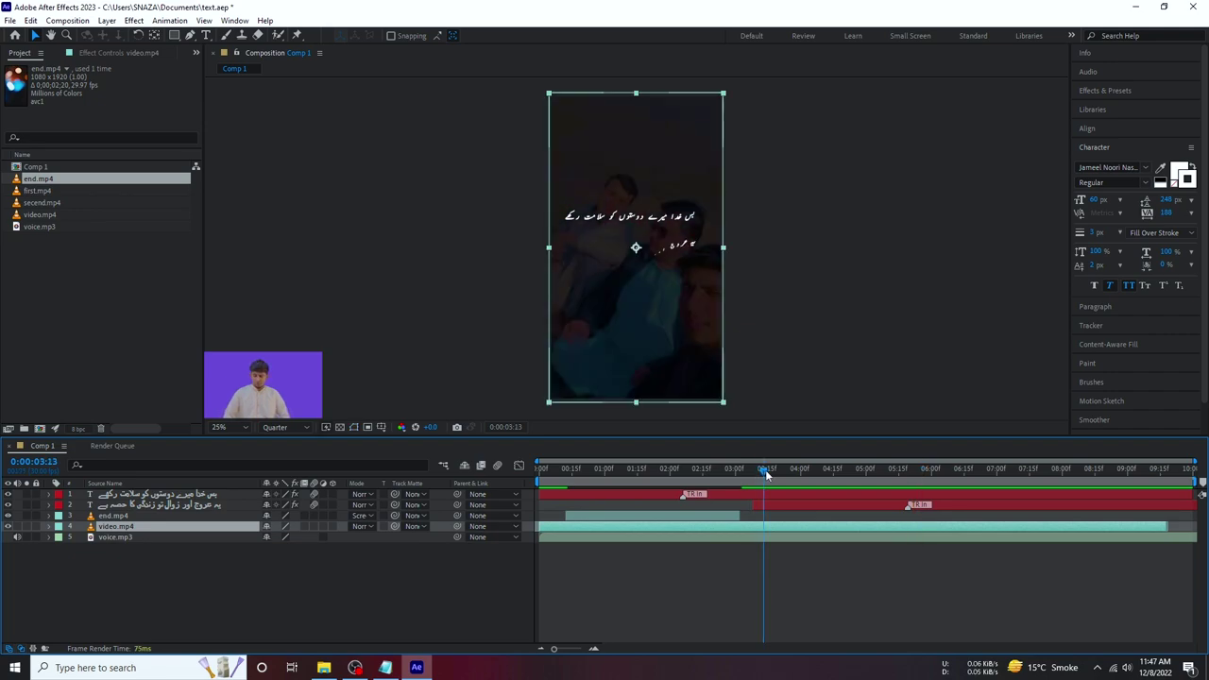
Drag the first.mp4 clip from the Project panel into the composition at 3:14.
left_click(765, 470)
left_click(177, 592)
mouse_move(61, 279)
left_mouse_down()
mouse_move(58, 202)
mouse_move(216, 588)
left_mouse_up()
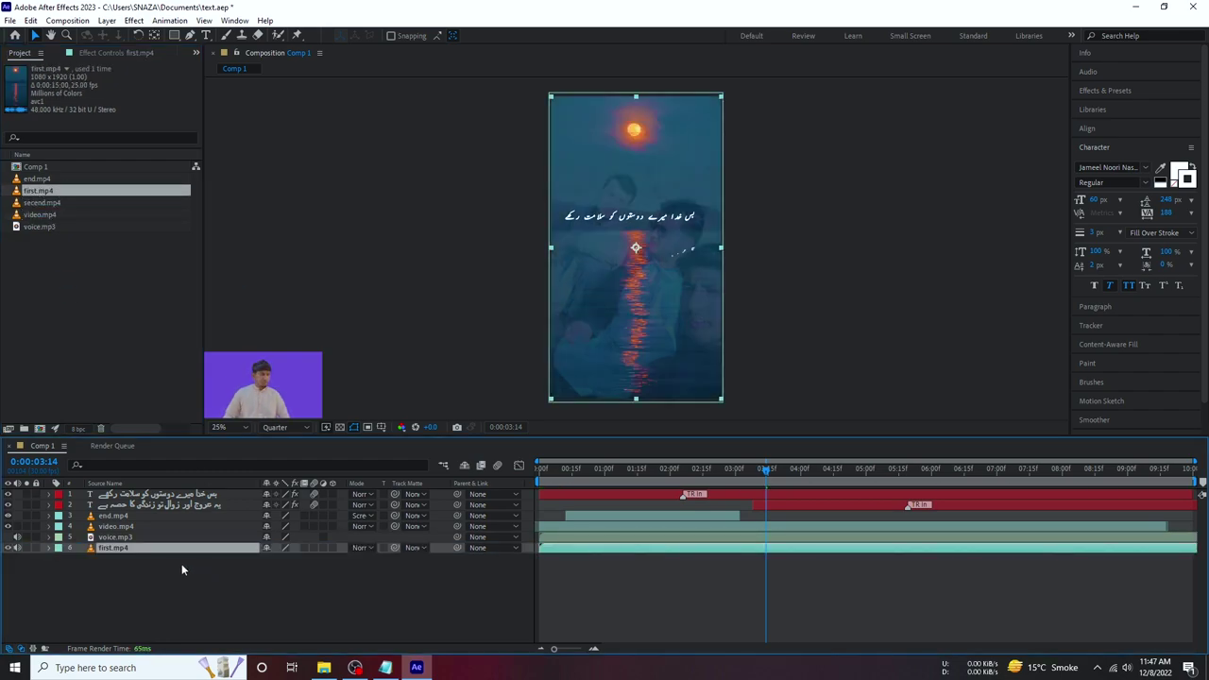
left_click_drag(781, 471, 813, 472)
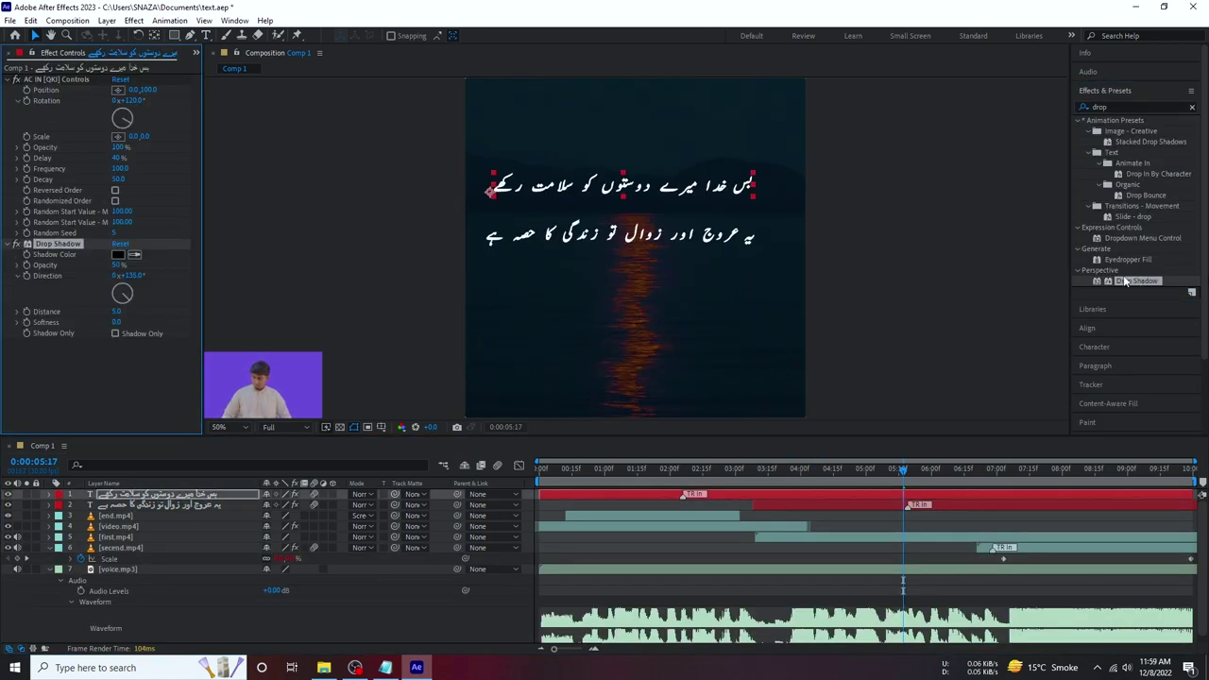
Apply a Drop Shadow to the second Urdu line and check both lines across the timeline.
left_click_drag(1125, 282, 166, 504)
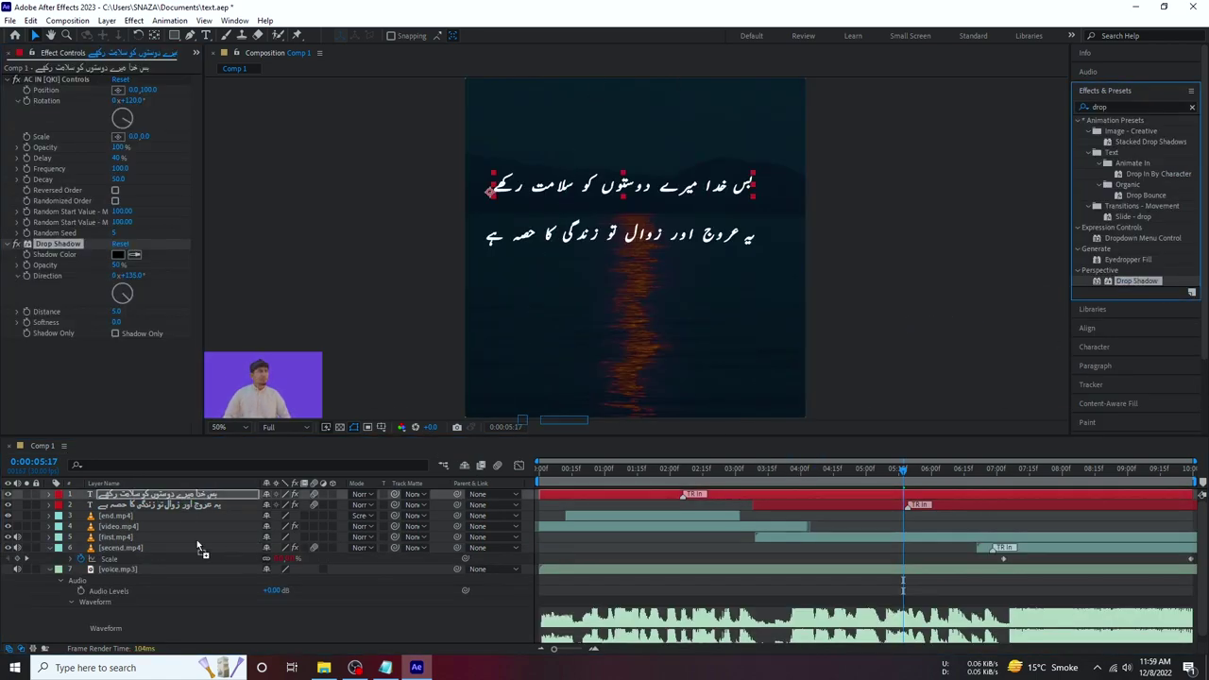
left_click(642, 472)
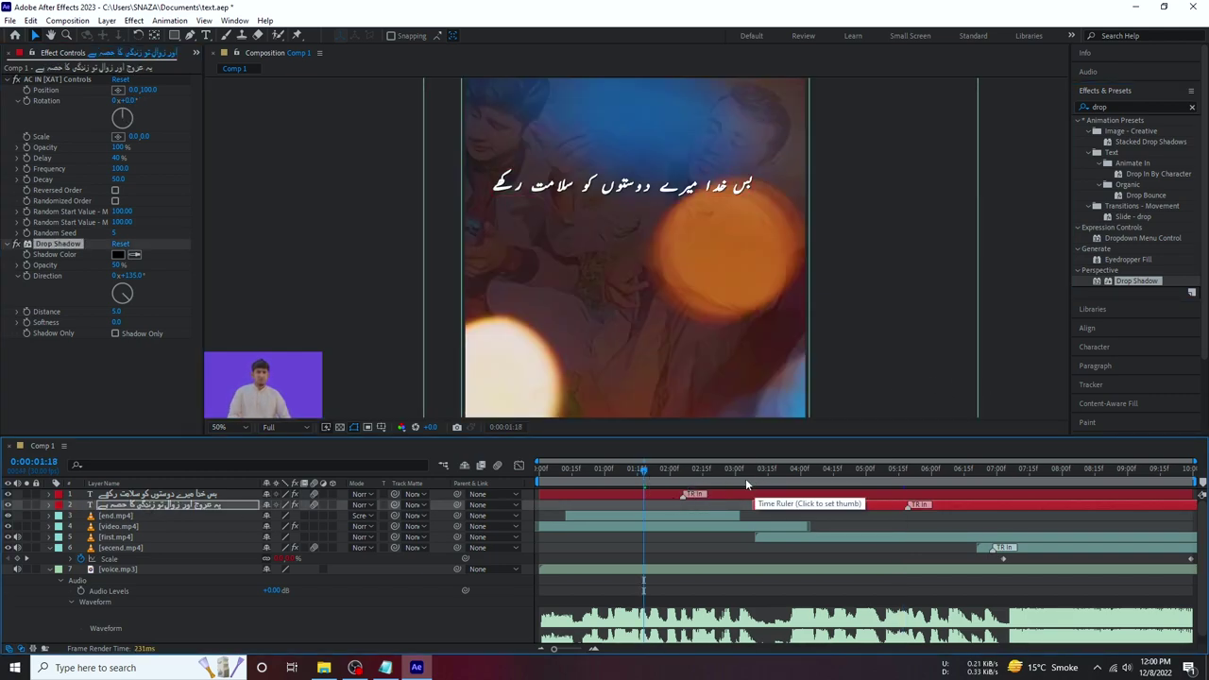
left_click(781, 472)
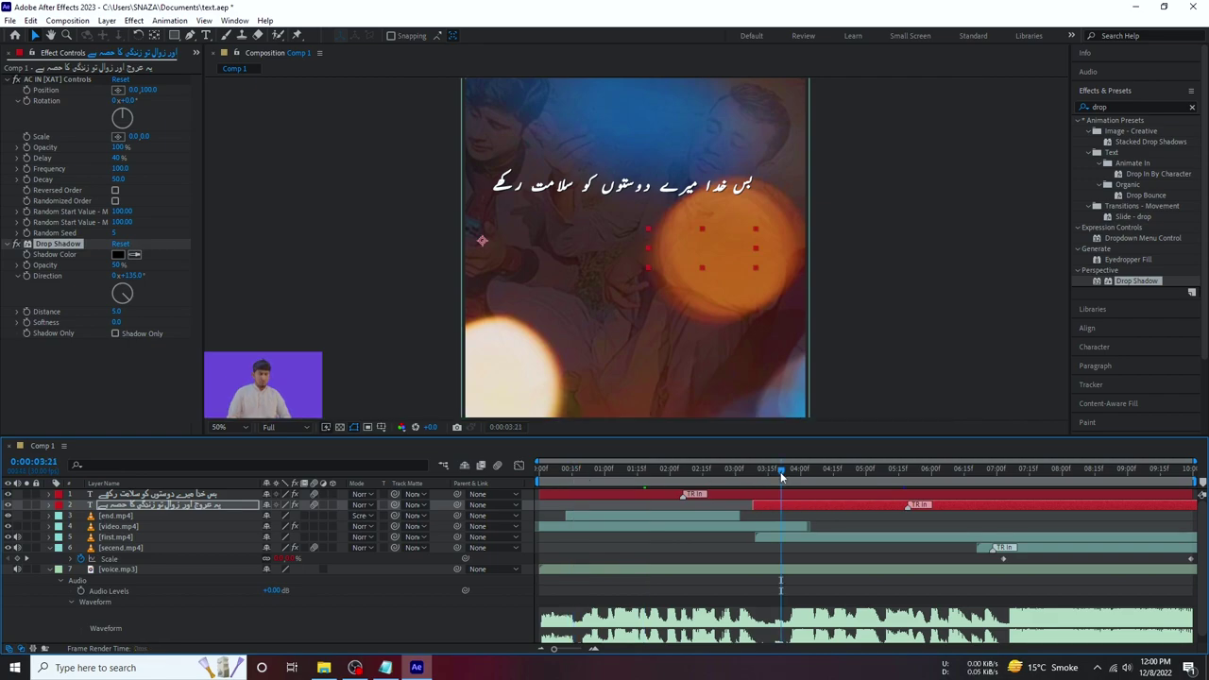
left_click(872, 473)
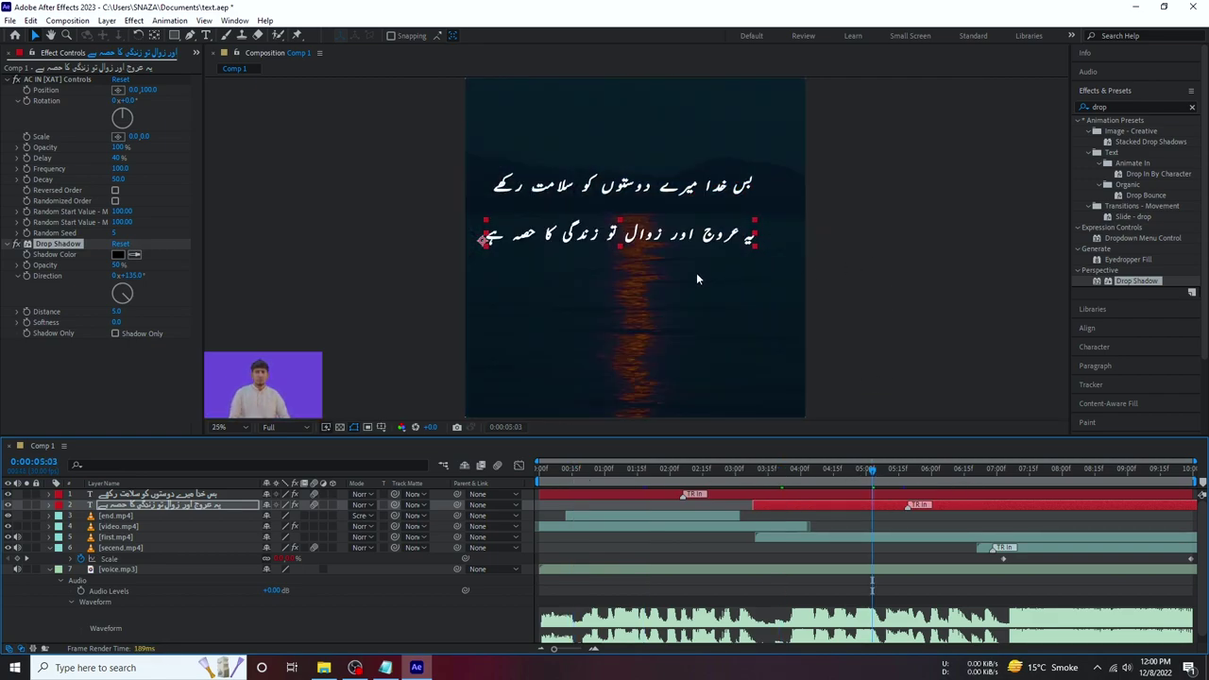
left_click(696, 272)
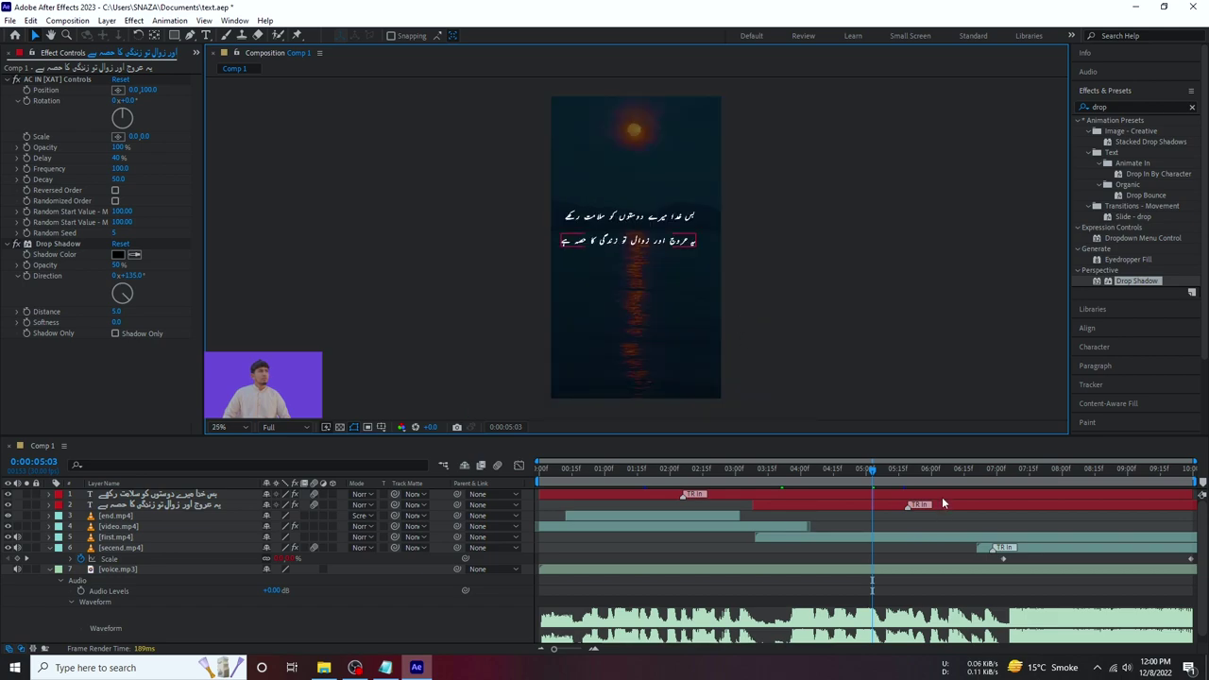
left_click(1000, 470)
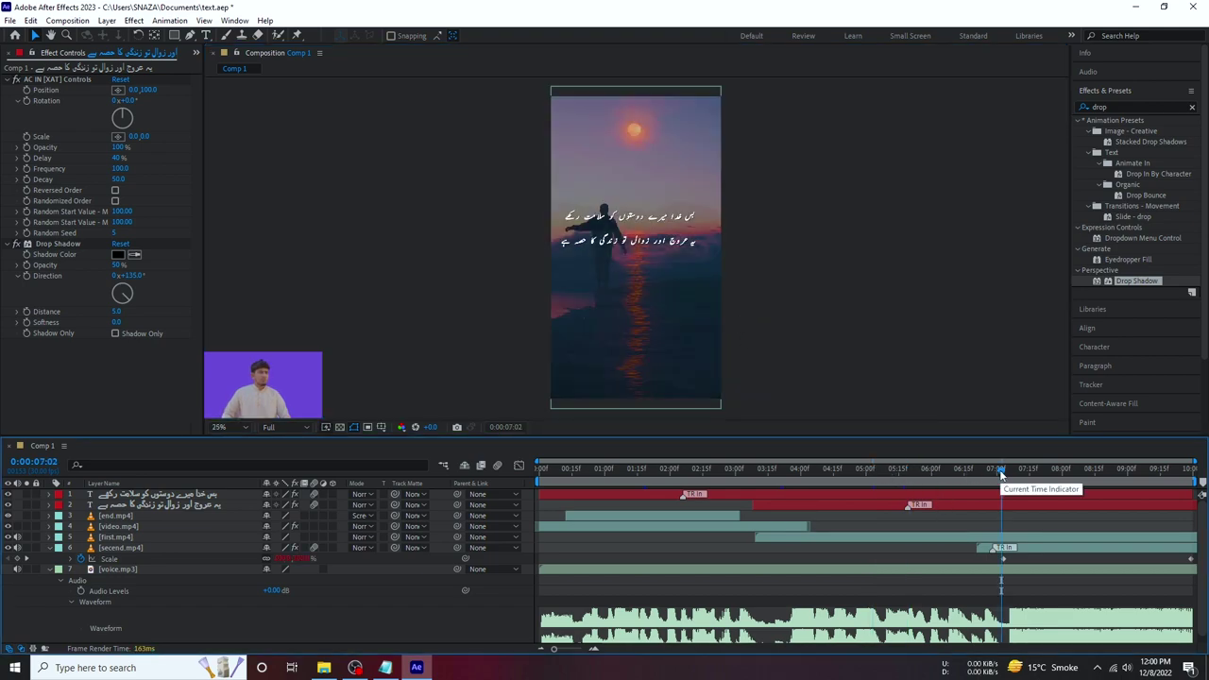
left_click_drag(1000, 470, 1032, 480)
key("space")
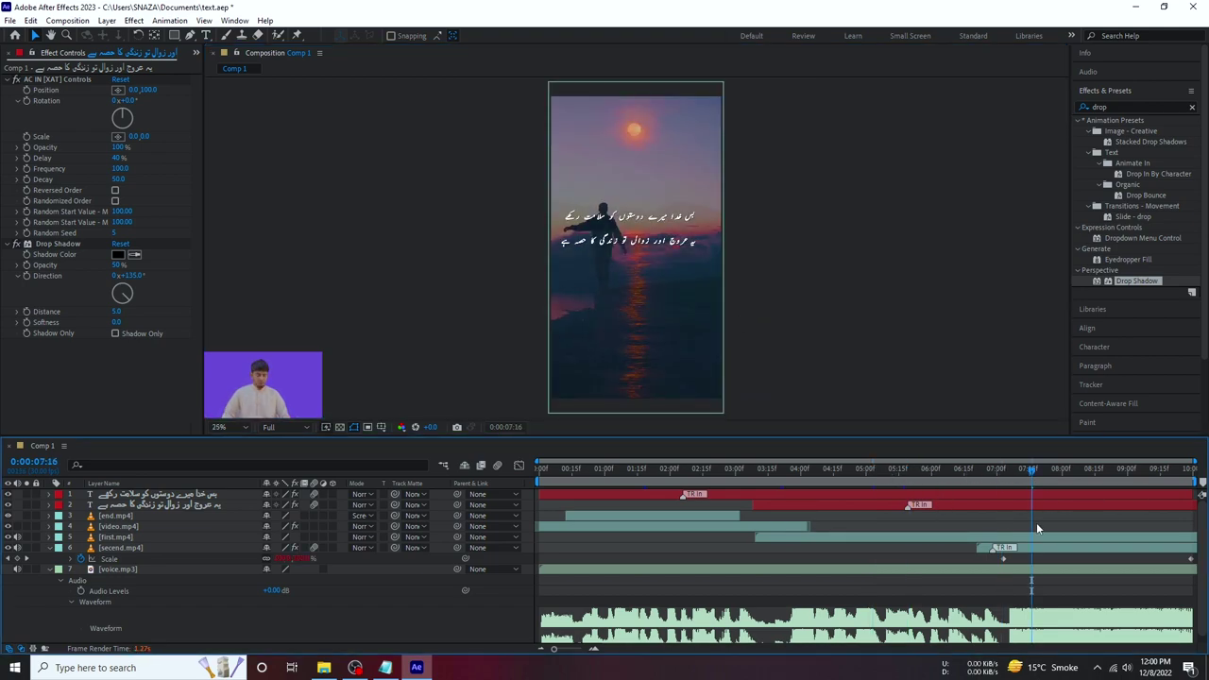
key("space")
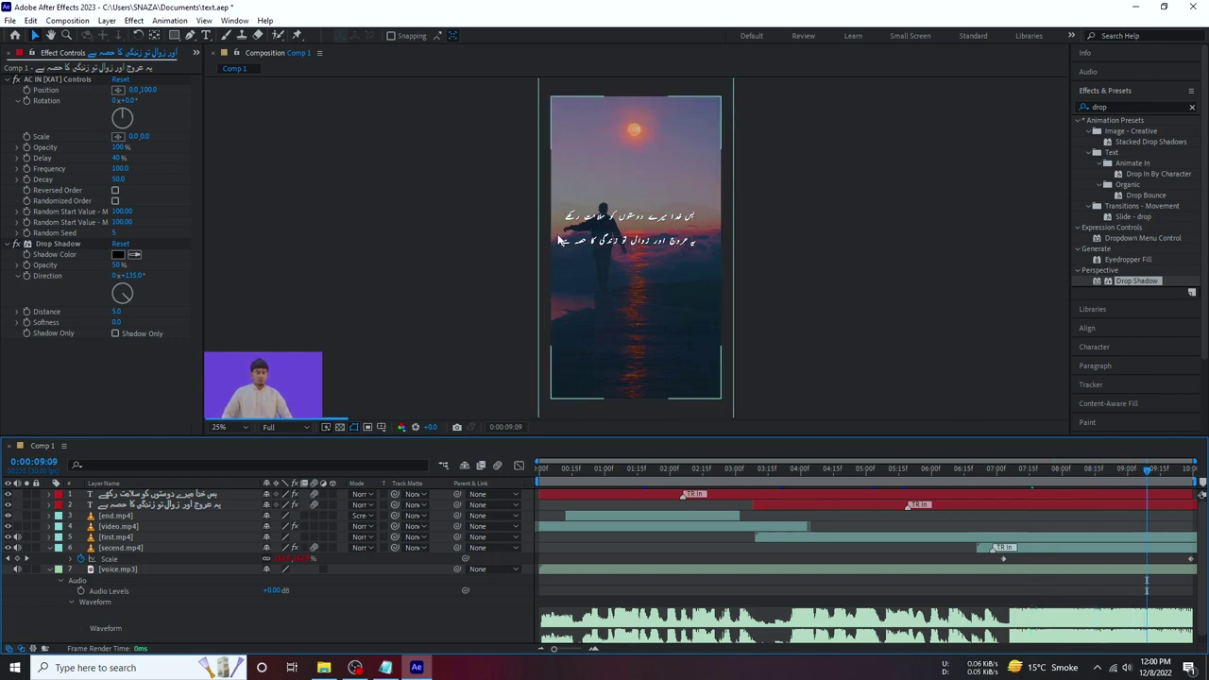
Select the first Urdu text layer and move the current time to 0:00:01:26.
left_click(599, 472)
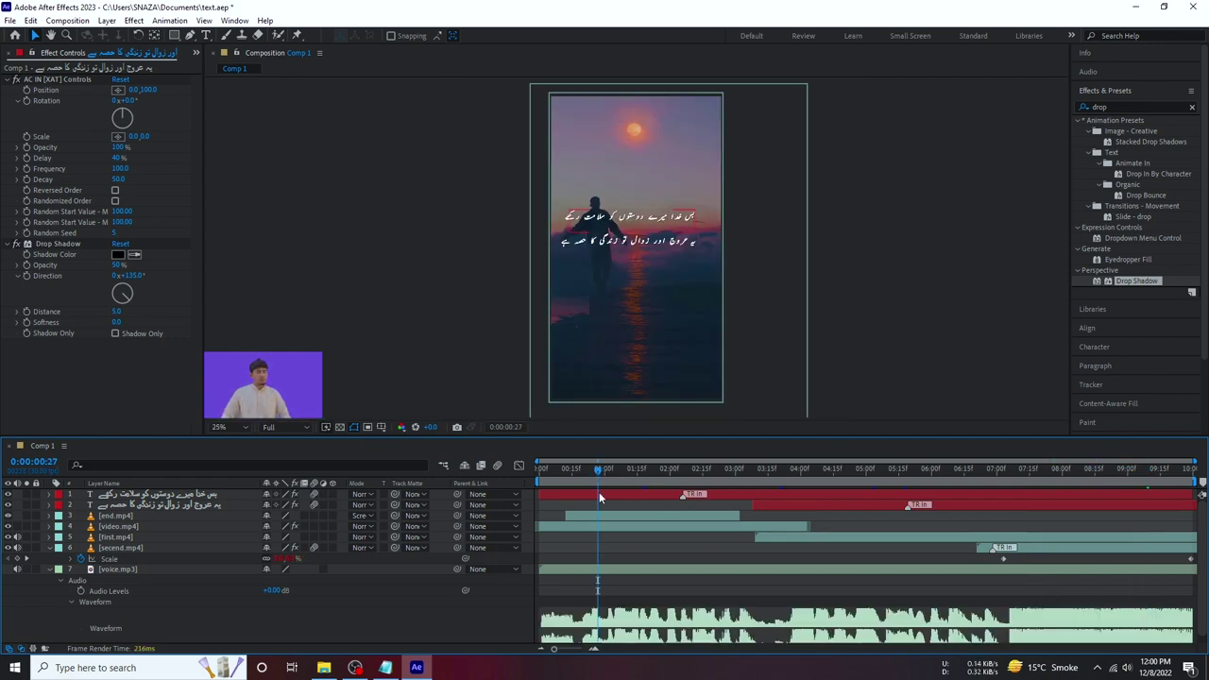
left_click(599, 494)
scroll(649, 257, "up", 2)
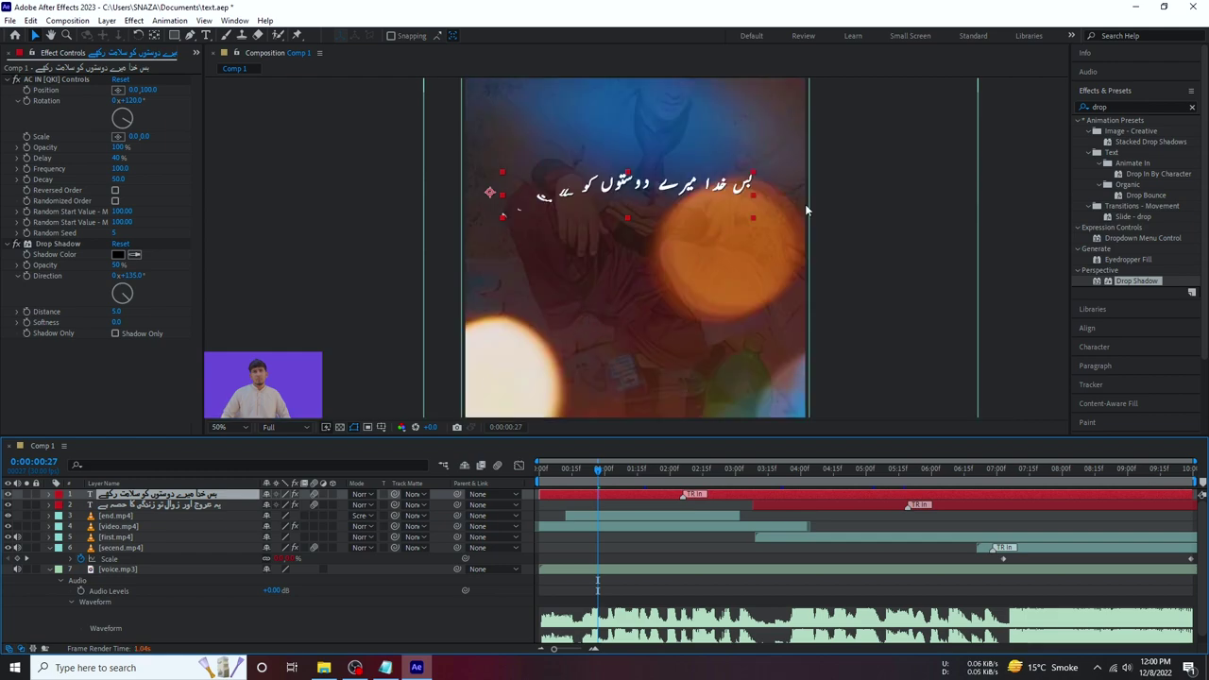
left_click(662, 468)
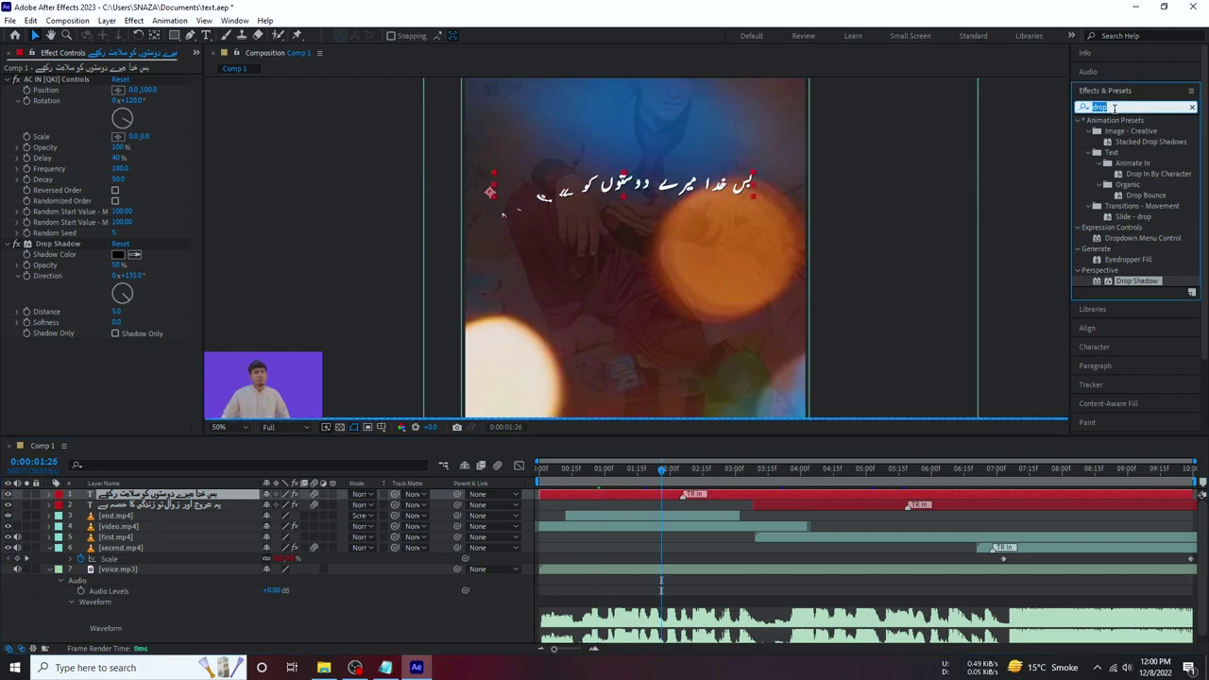
Search 'glow' in Effects & Presets and apply Glow to the first Urdu line.
type("glow")
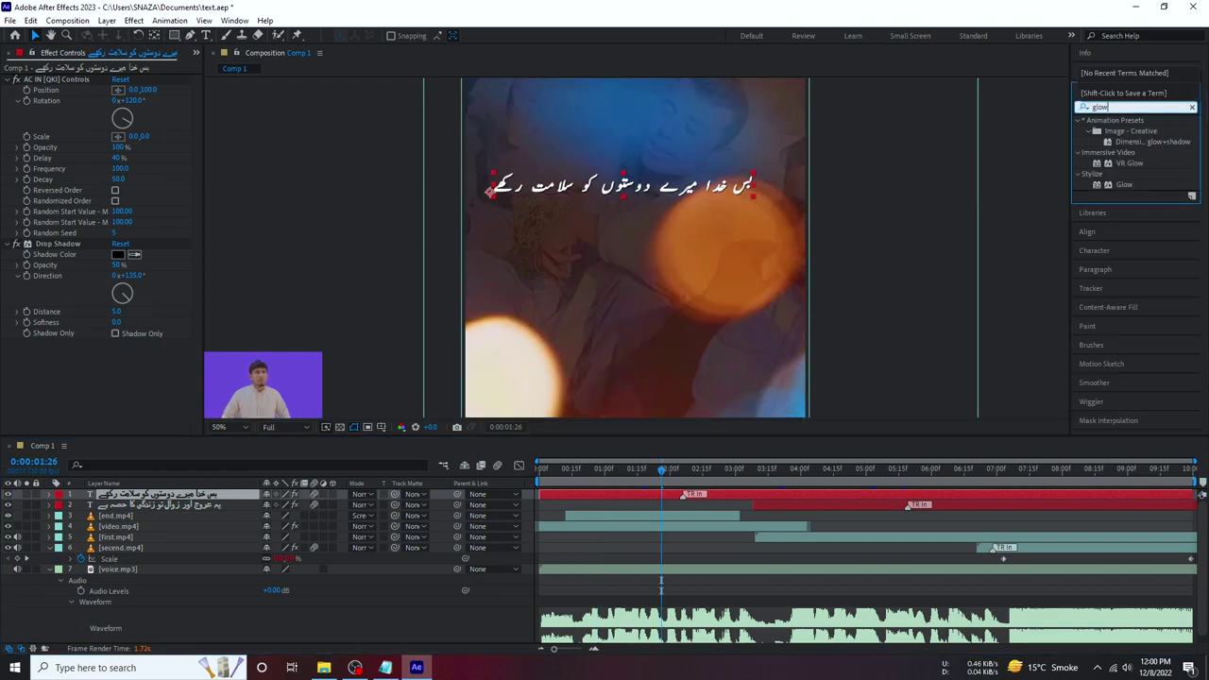
left_click_drag(593, 501, 596, 499)
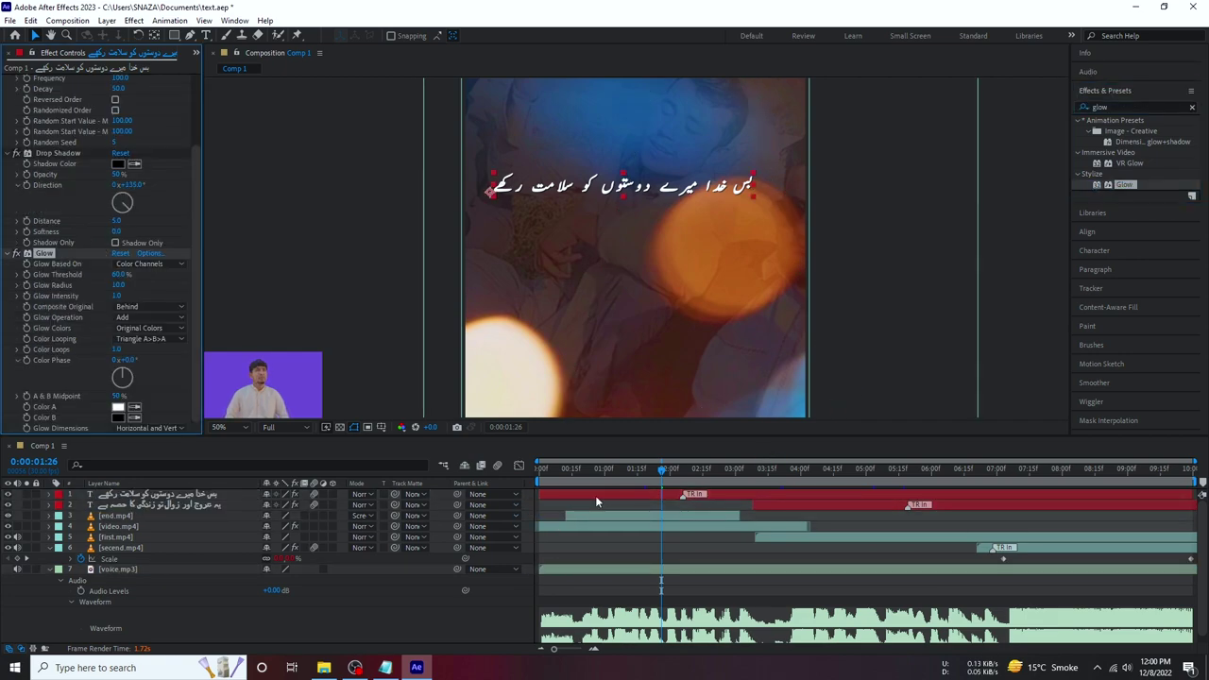
left_click(826, 506)
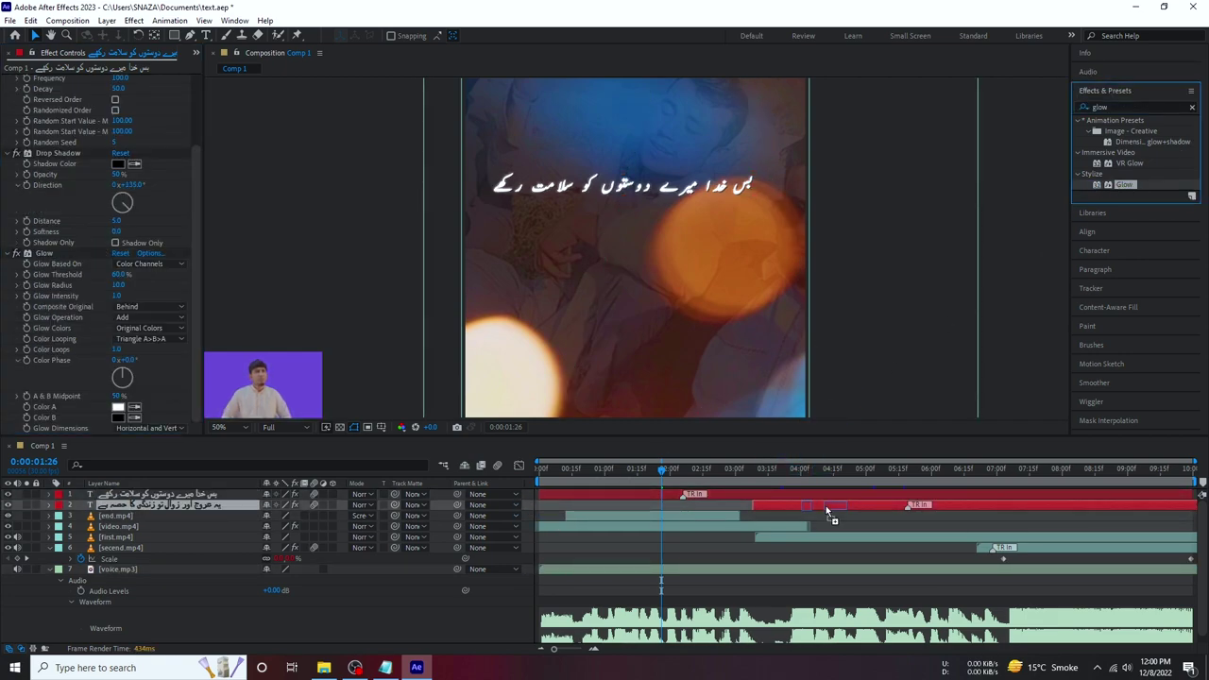
left_click(638, 494)
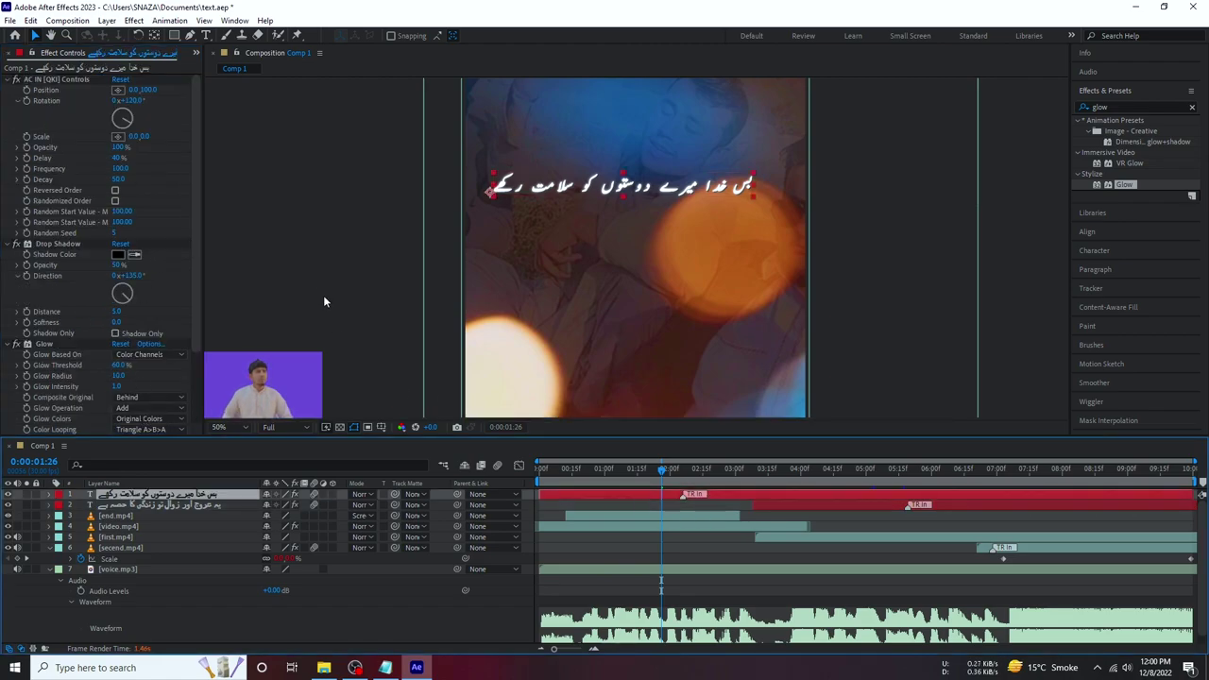
key("comma")
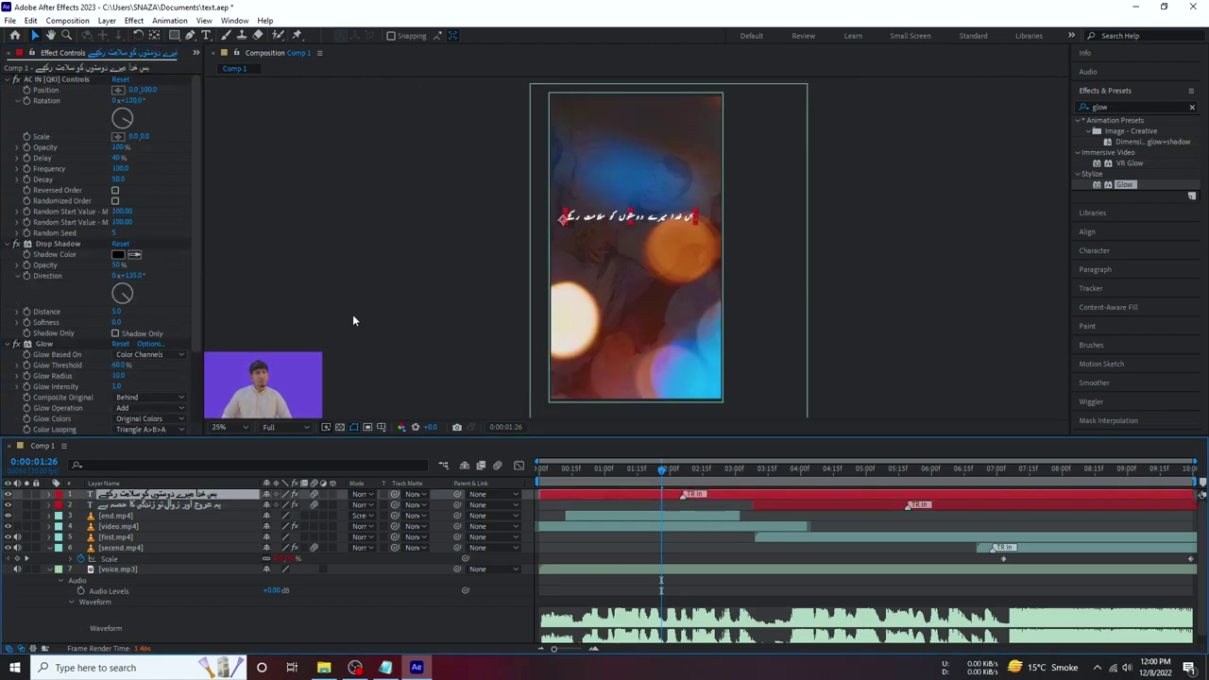
key("period")
scroll(88, 368, "down", 3)
Try red for the glow Color A, then cancel to keep it white.
left_click(118, 407)
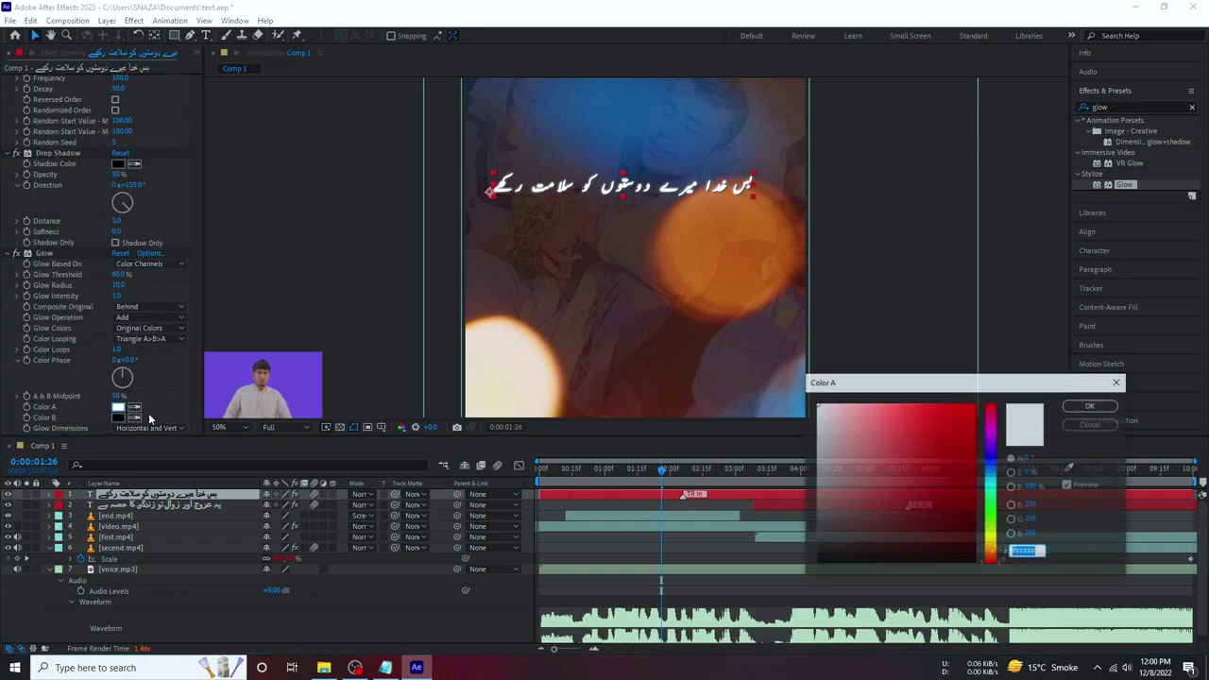
left_click(974, 405)
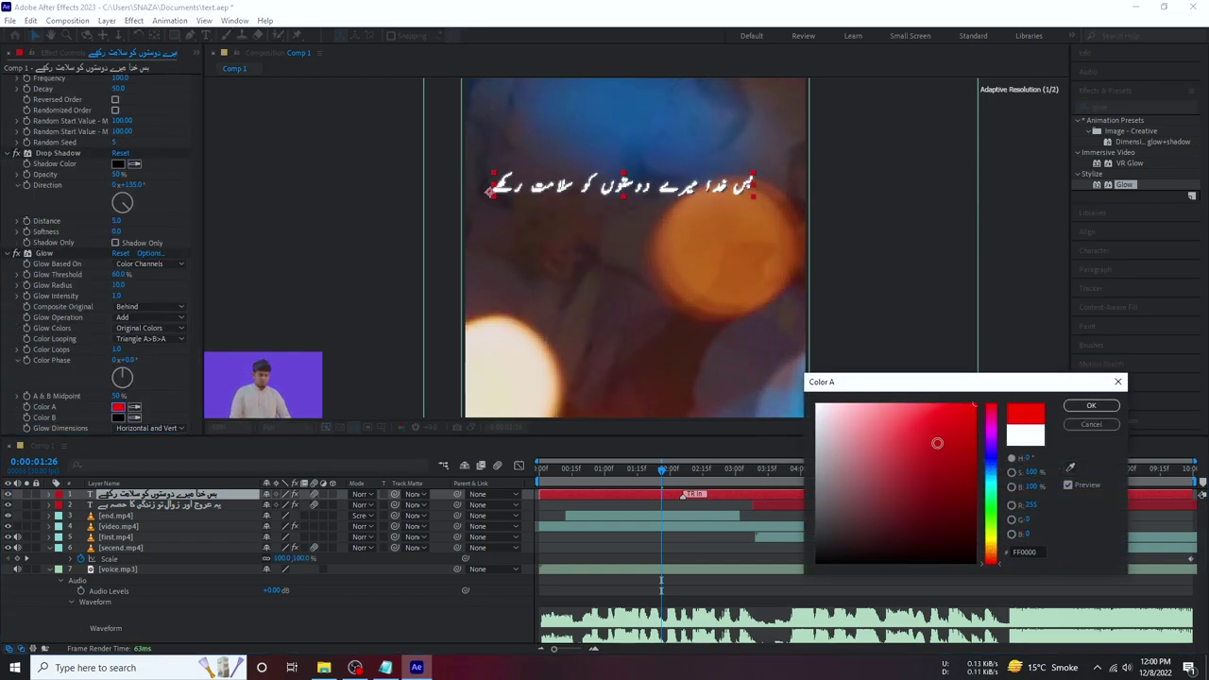
left_click(1092, 425)
left_click(44, 253)
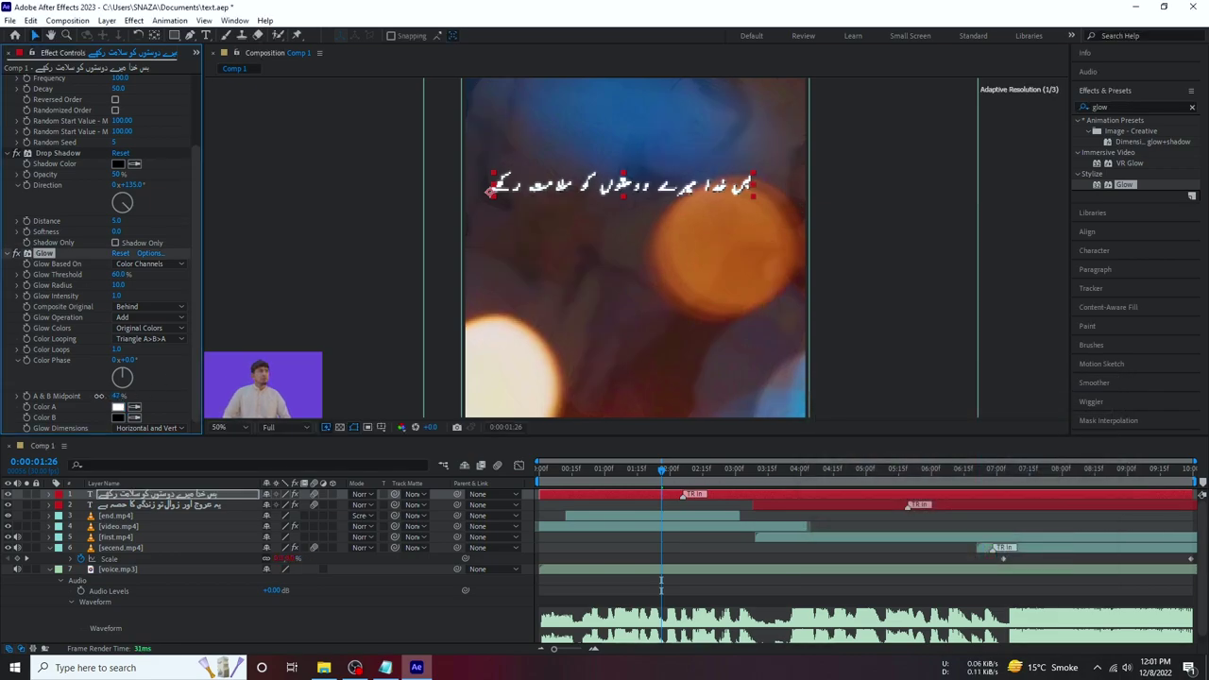
Set the Glow A & B Midpoint to 20% and check the second line's effects.
left_click(120, 395)
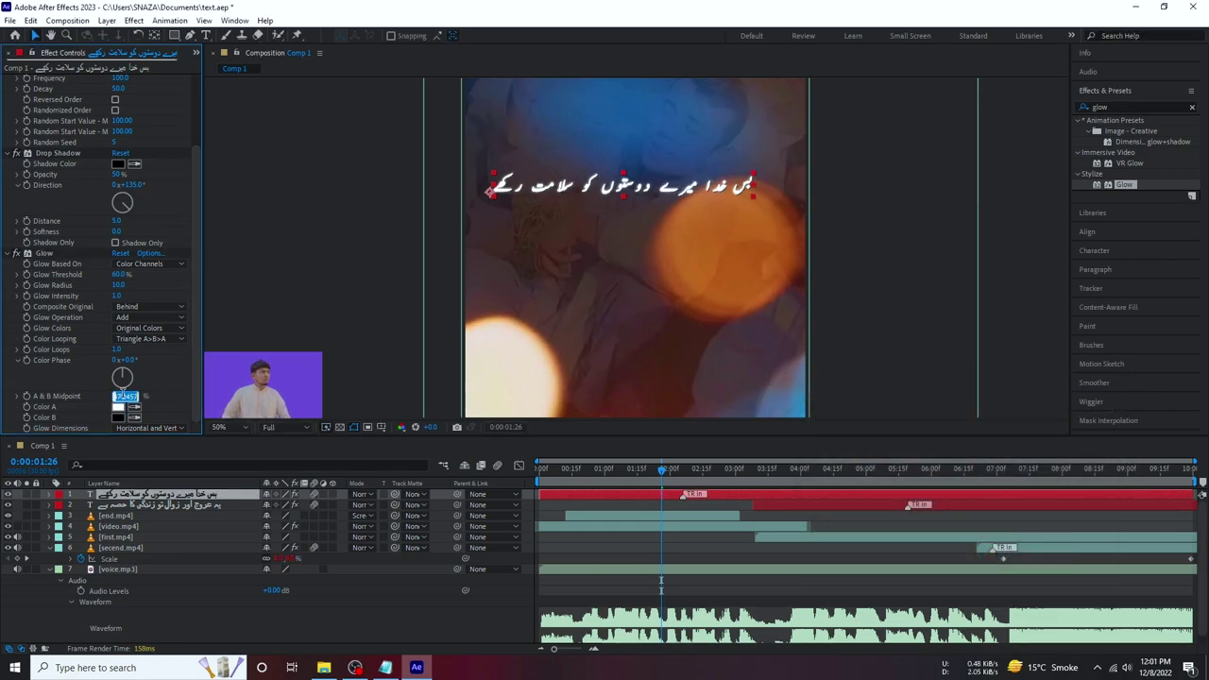
type("20")
left_click(255, 327)
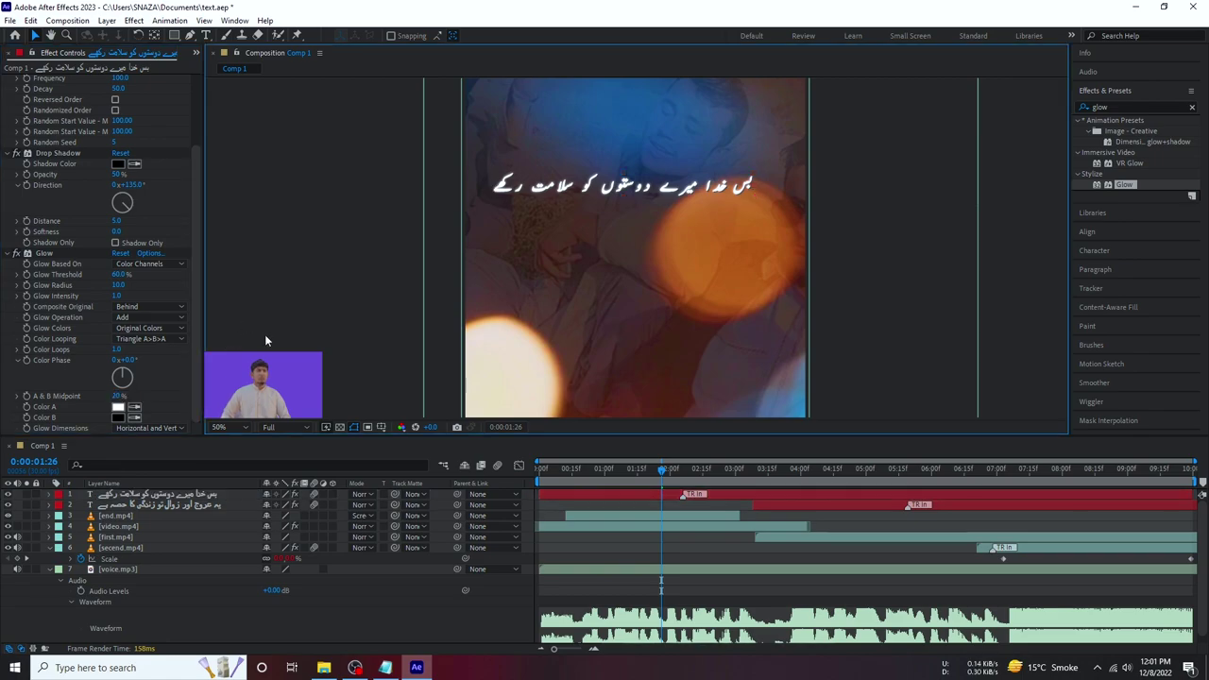
left_click(790, 506)
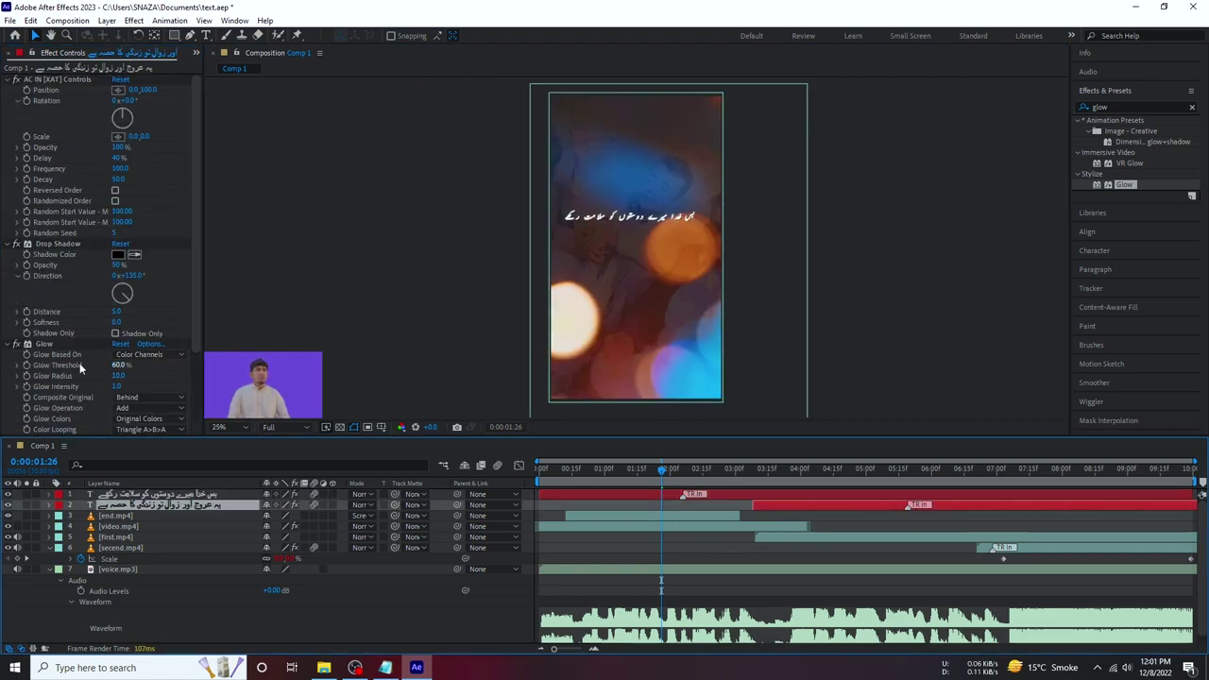
scroll(79, 362, "down", 3)
left_click(84, 602)
left_click(9, 21)
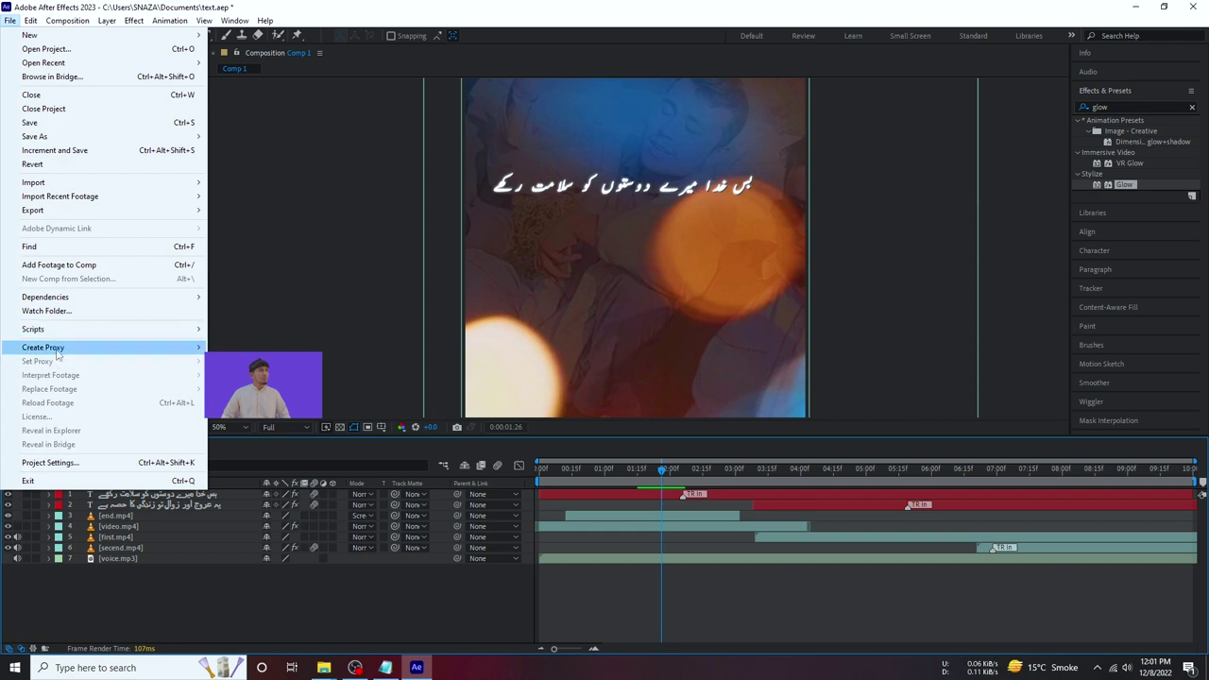
Add the composition to the Render Queue with the H.264 40 Mbps output preset.
mouse_move(184, 211)
left_click(274, 224)
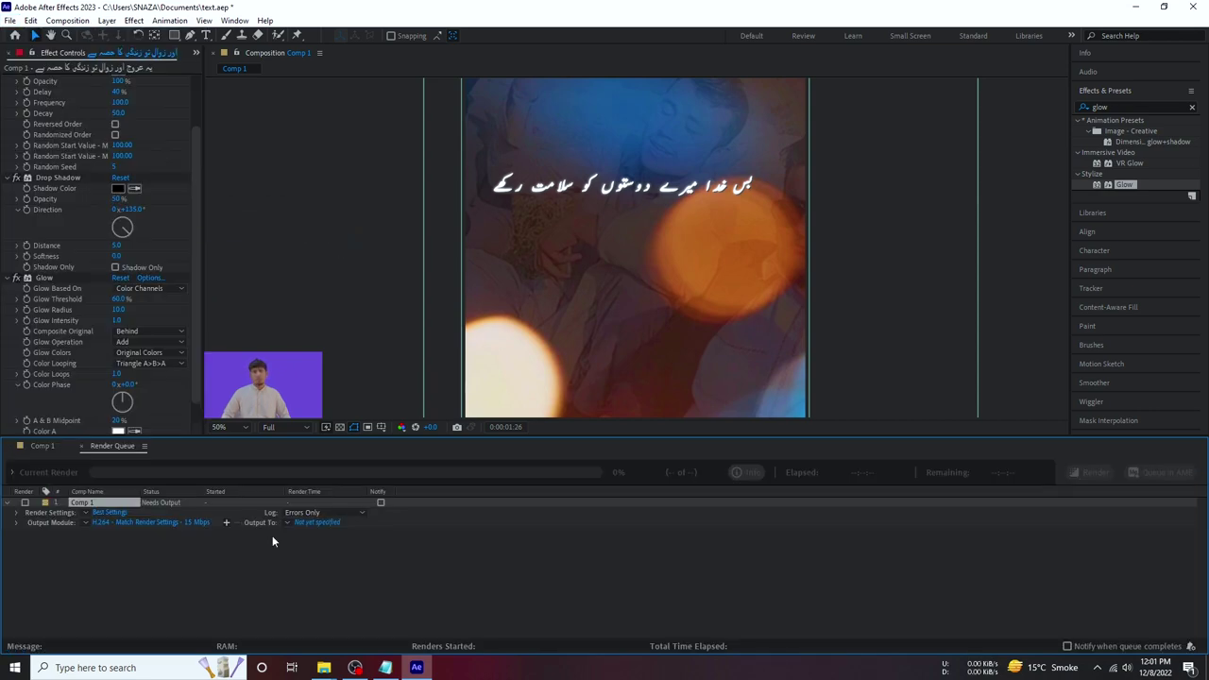
left_click(86, 522)
left_click(142, 388)
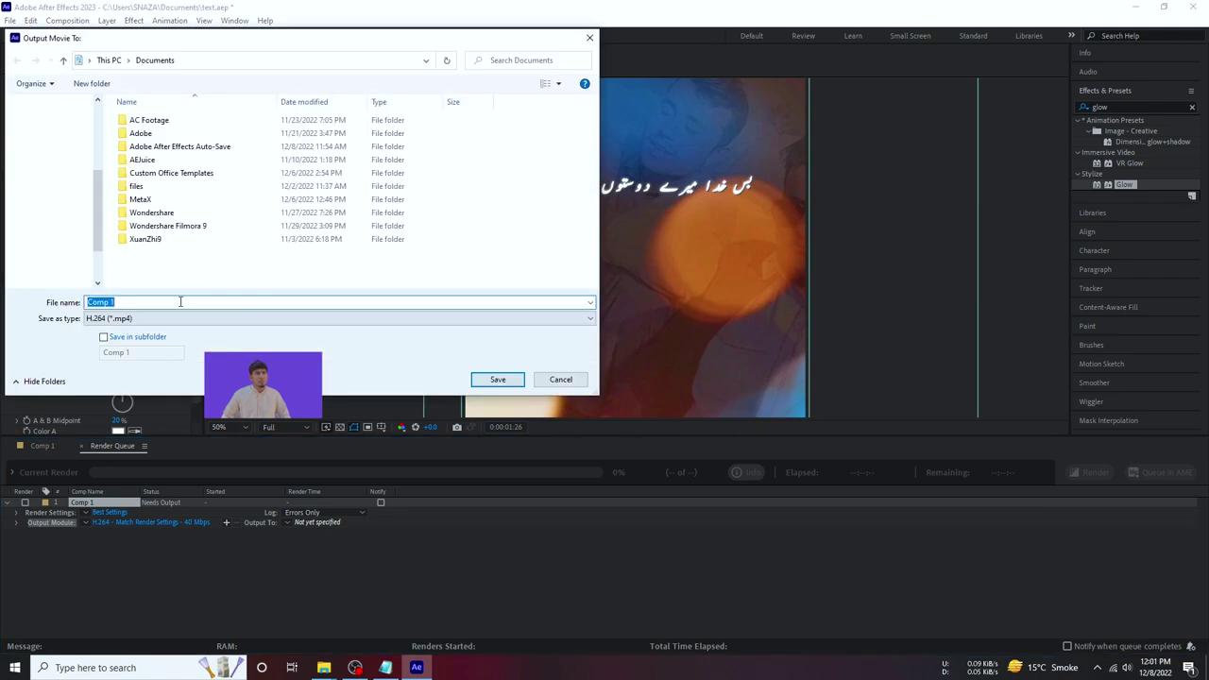
Set the output to text.mp4 on the Desktop and start rendering.
type("text")
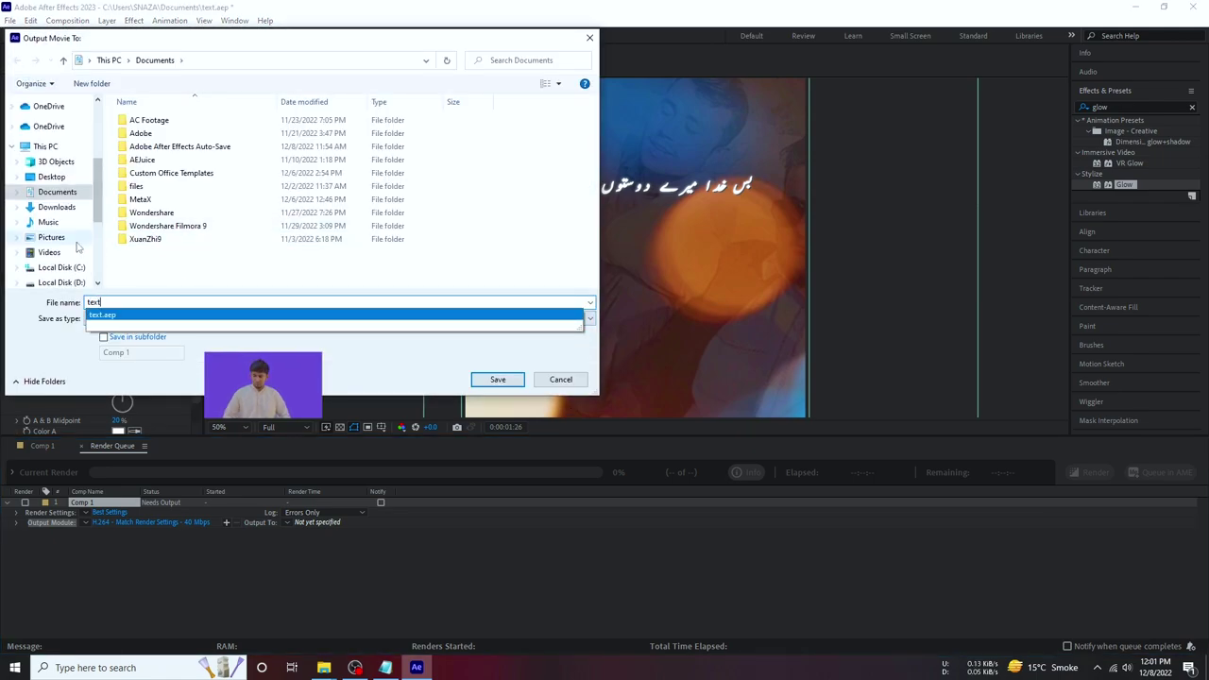
left_click(49, 252)
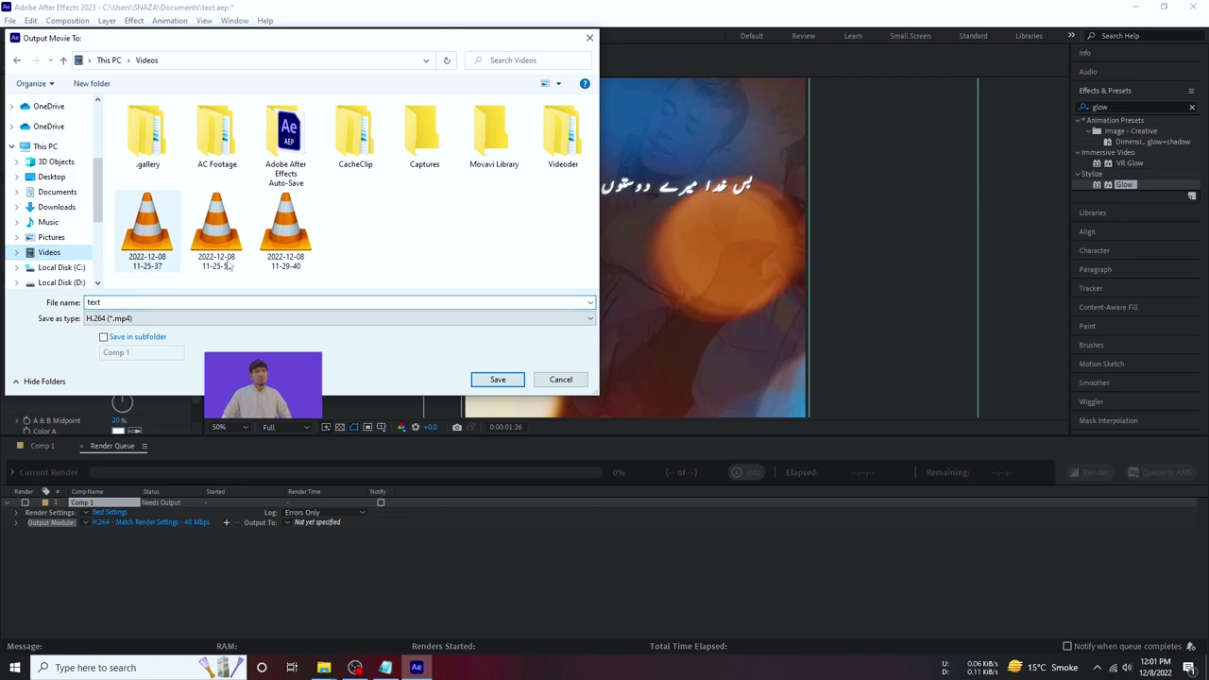
left_click(52, 176)
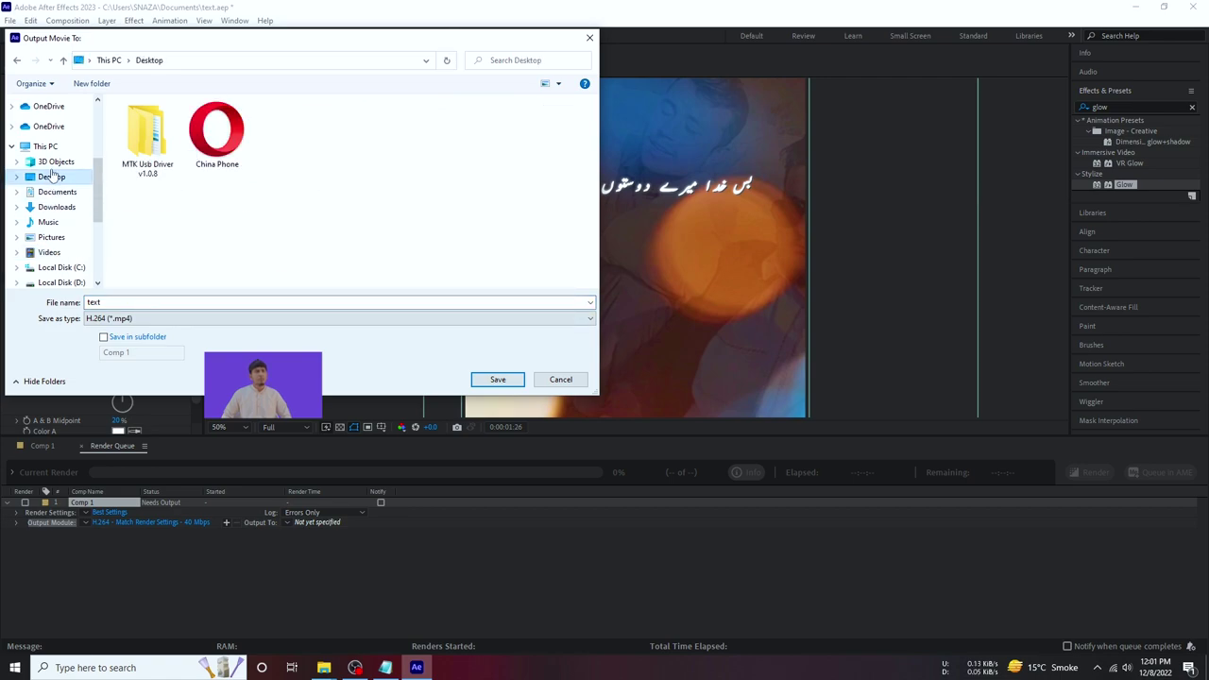
left_click(496, 380)
left_click(1096, 472)
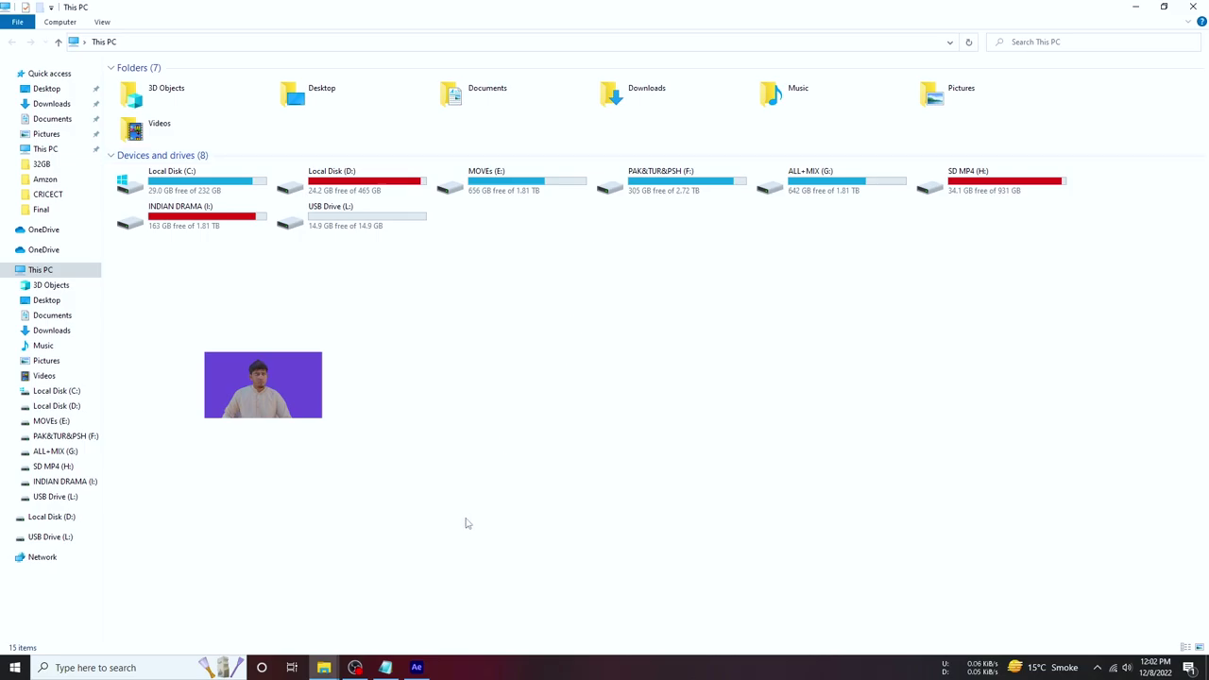
left_click(416, 668)
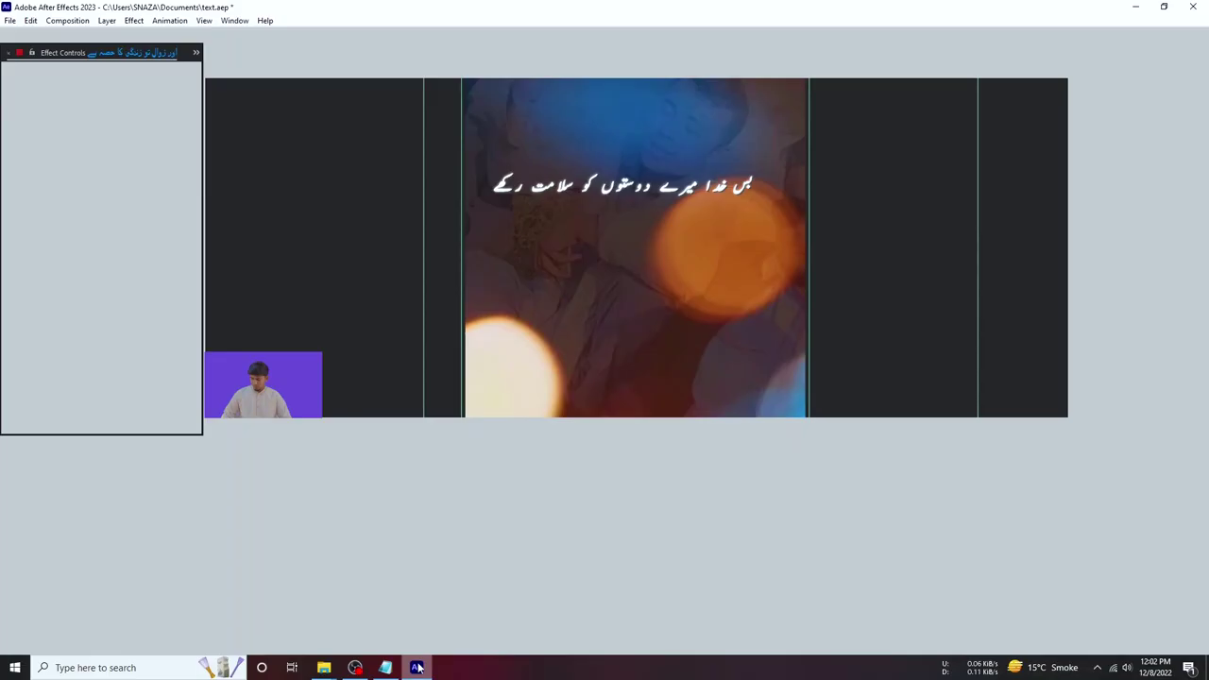